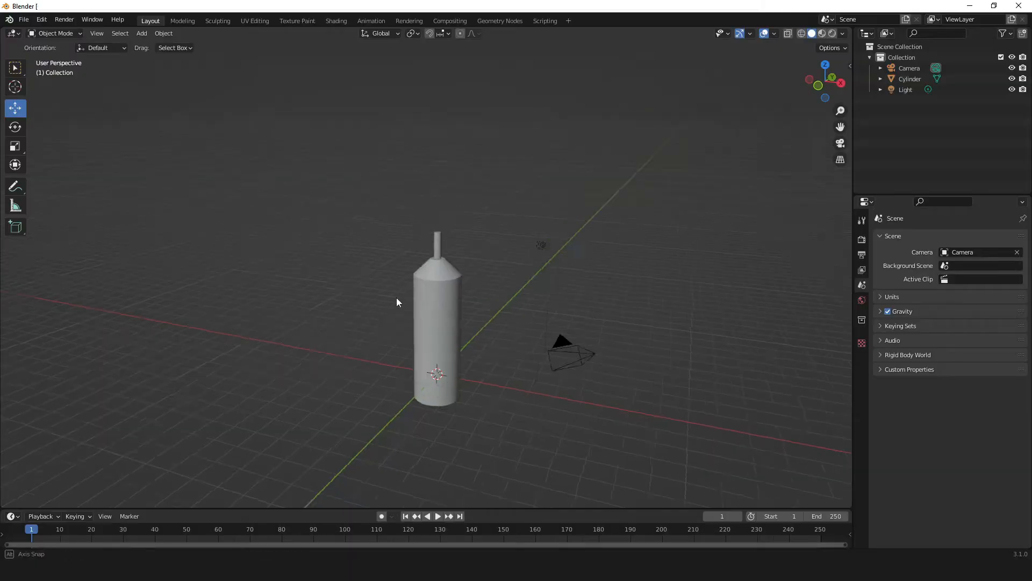
Add a mesh cylinder and raise it along the Z axis until it sits above the bottle's thin neck.
middle_drag(397, 303, 425, 303)
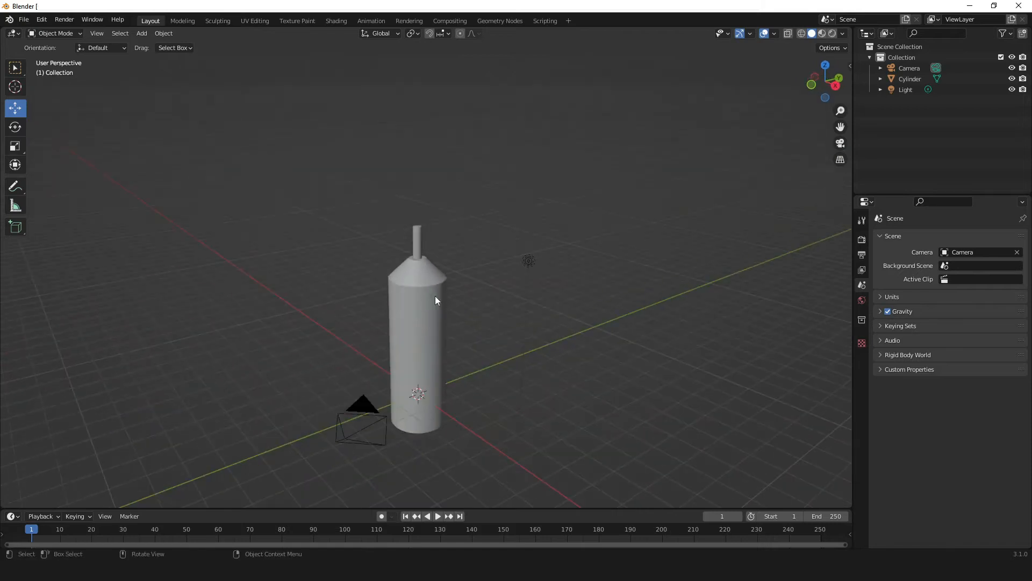
middle_drag(406, 262, 551, 303)
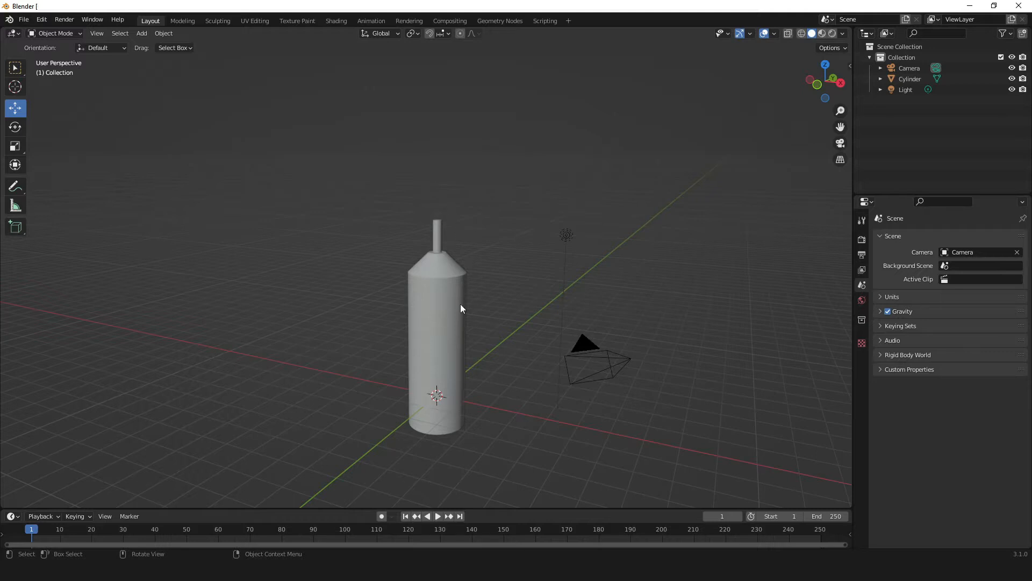
key(shift+a)
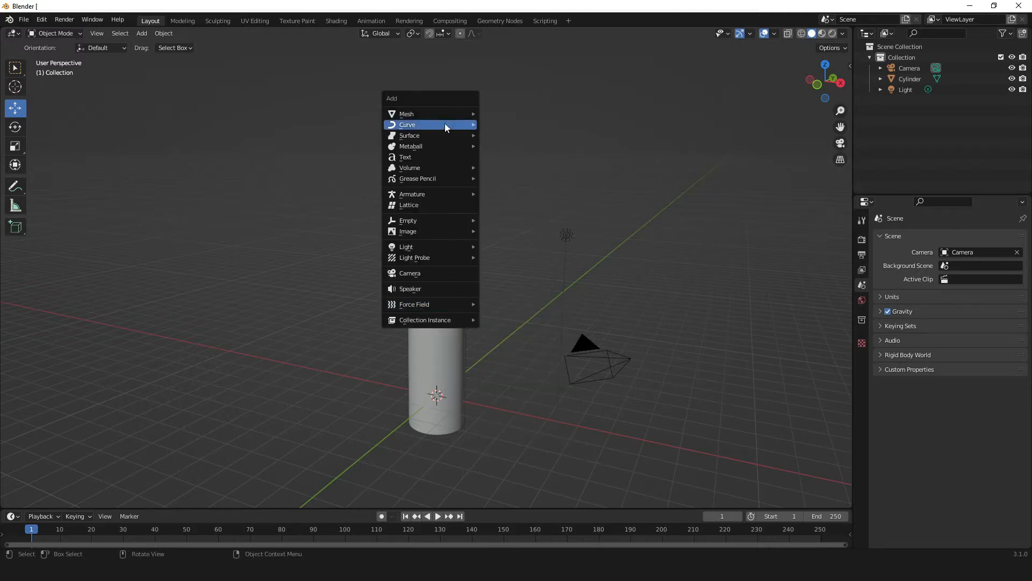
mouse_move(447, 120)
click(517, 167)
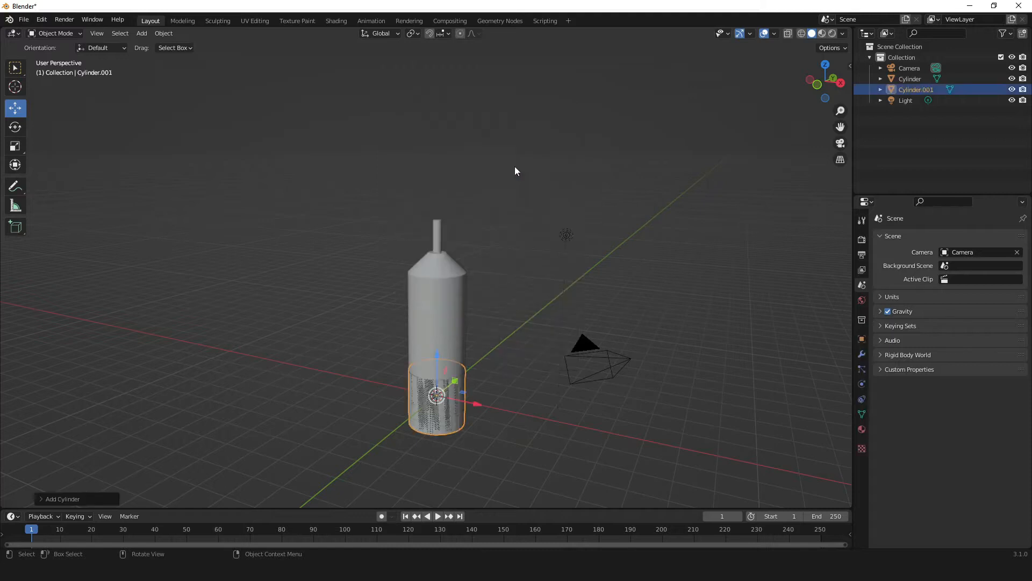
key(g)
key(z)
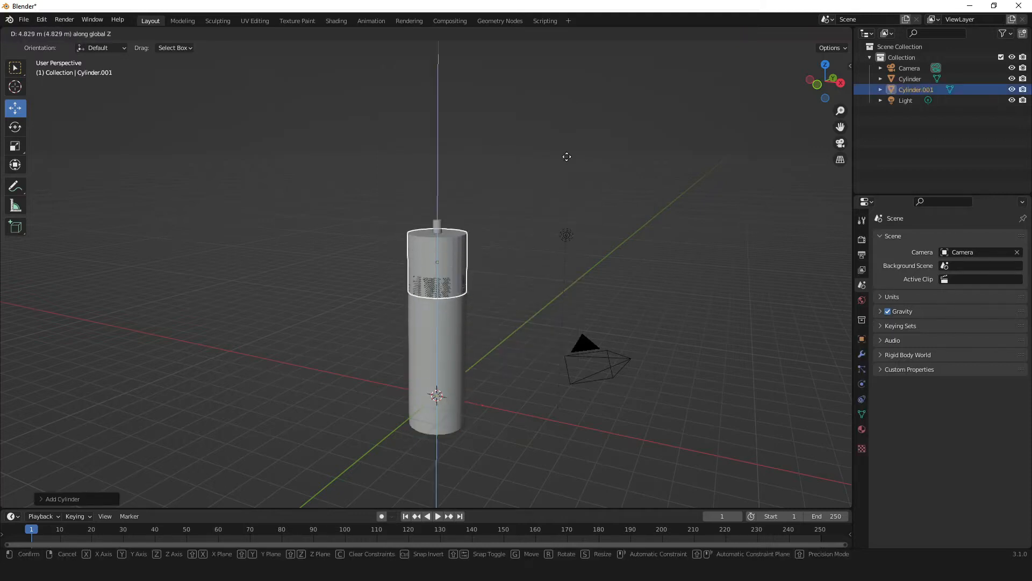
click(571, 114)
middle_drag(547, 173, 638, 174)
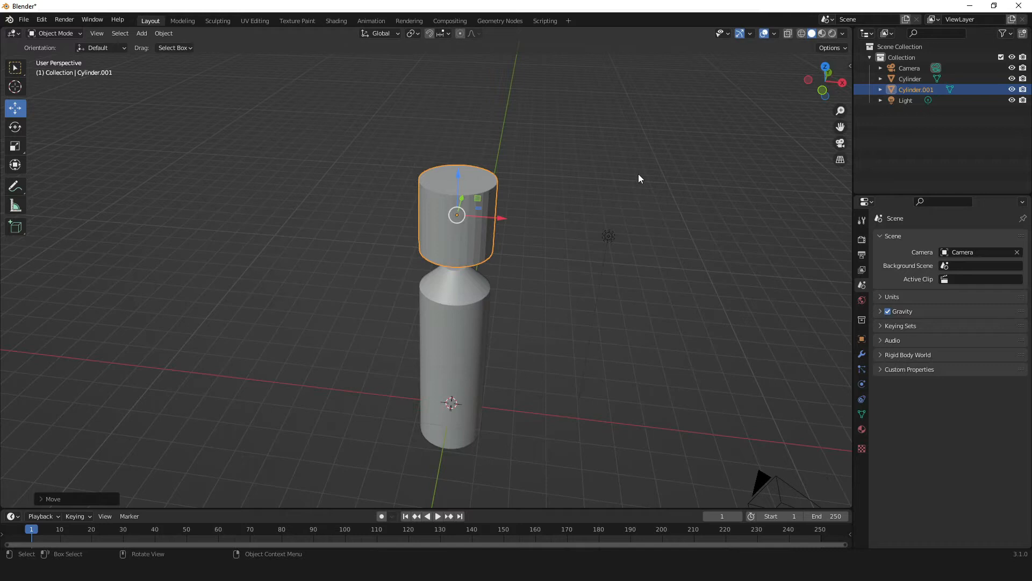
In Edit Mode, scale the new cylinder's whole mesh down to about 0.3 and lower it slightly towards the bottle's neck.
key(Tab)
middle_drag(620, 214, 640, 185)
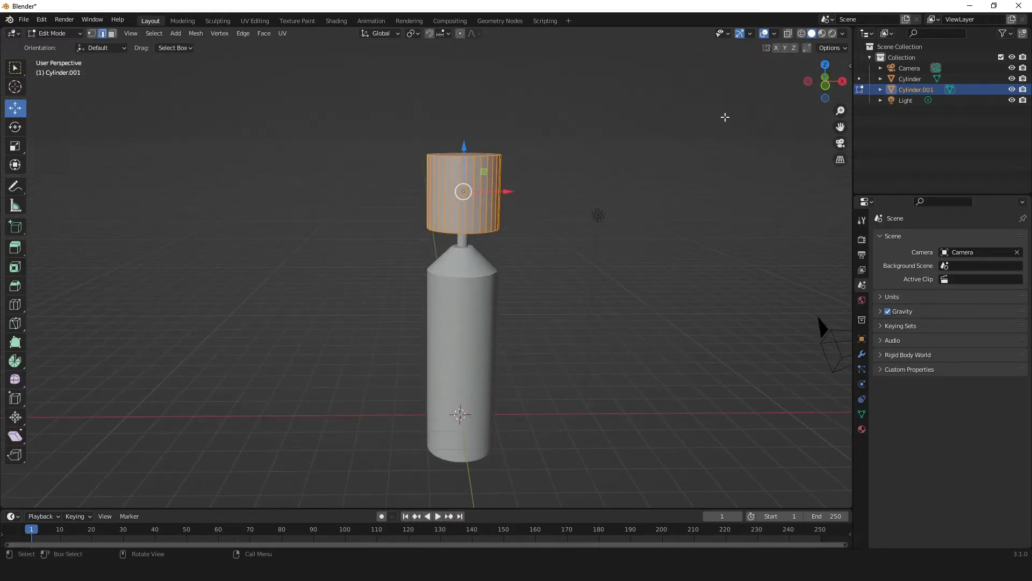
key(s)
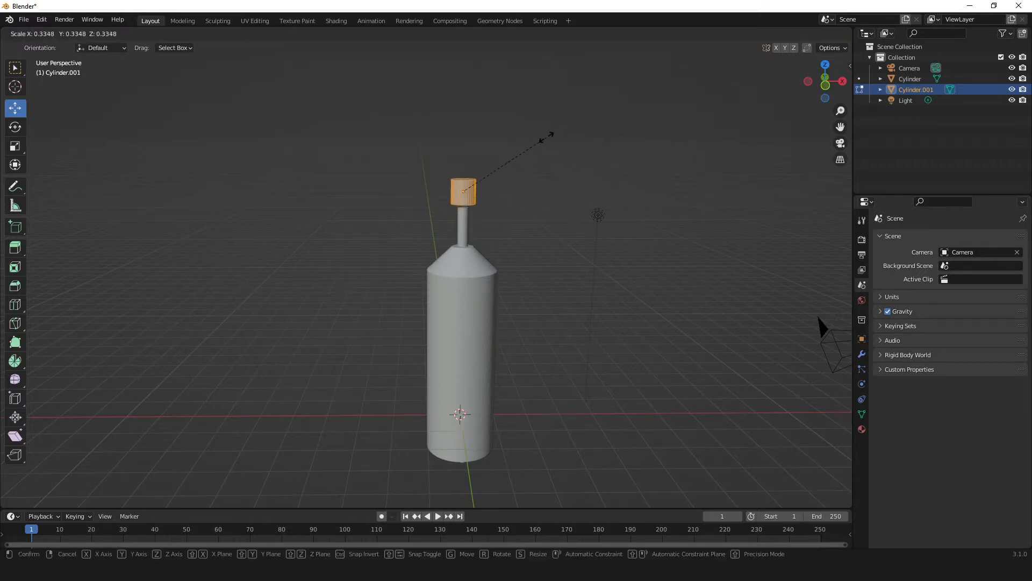
click(536, 139)
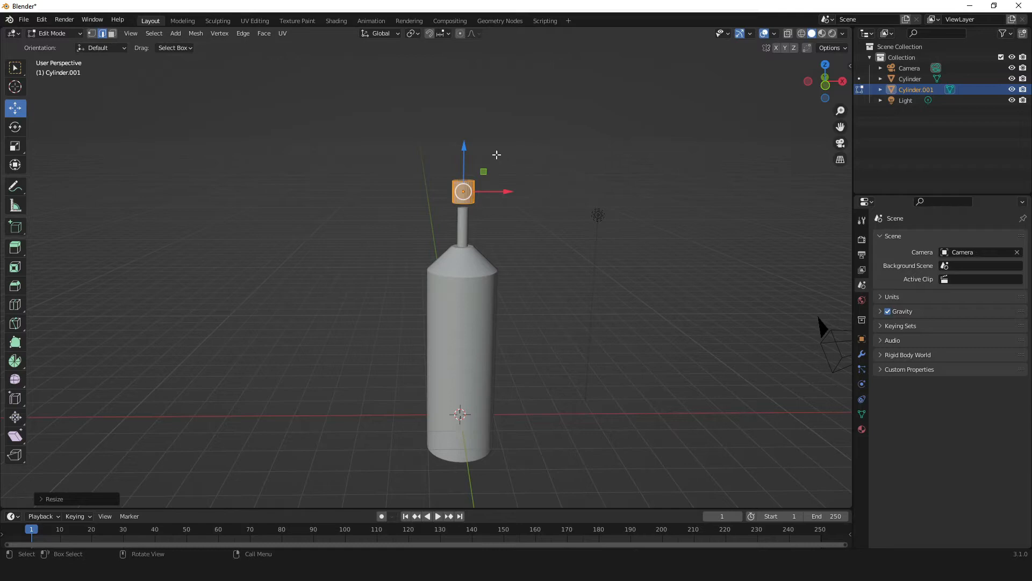
drag(465, 150, 466, 167)
middle_drag(466, 166, 494, 297)
middle_drag(596, 150, 542, 232)
scroll(541, 232, up, 3)
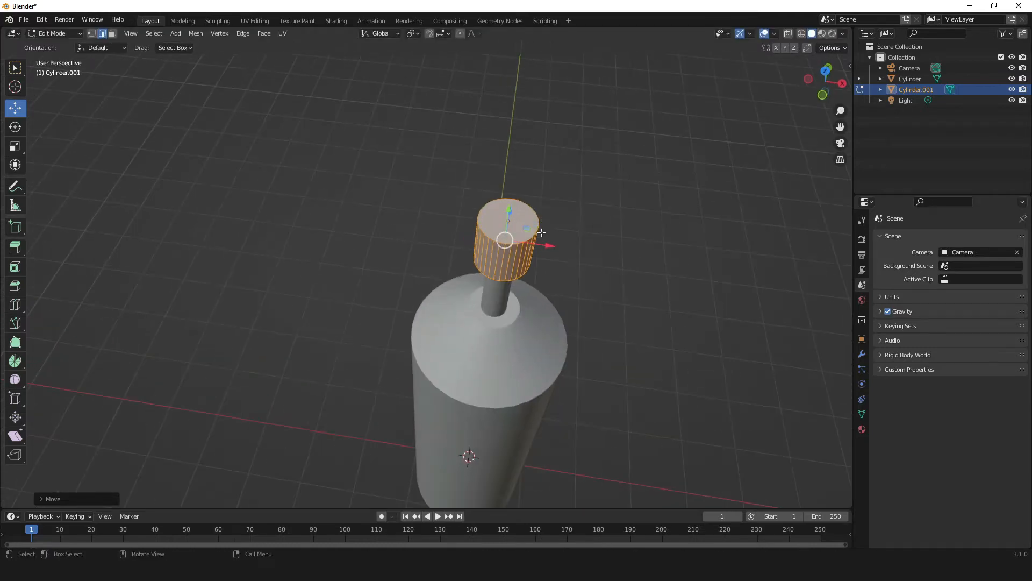
Select the small cylinder's top face and raise it along Z to stretch the cylinder into a tall, narrow shape.
click(526, 219)
key(3)
click(509, 233)
scroll(589, 238, down, 1)
middle_drag(588, 238, 421, 138)
scroll(529, 132, down, 2)
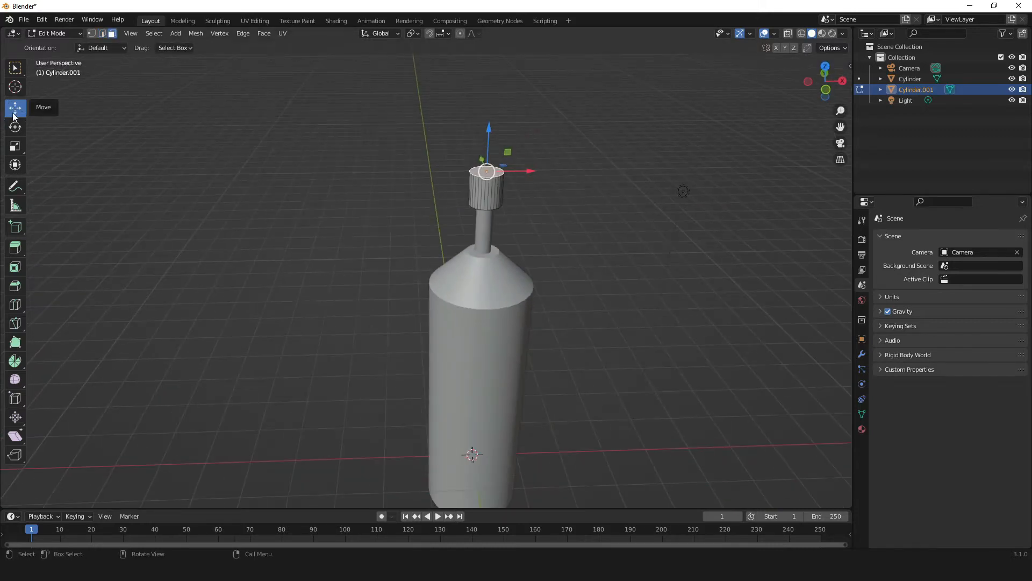
middle_drag(455, 240, 361, 248)
drag(425, 133, 434, 54)
middle_drag(358, 160, 563, 182)
drag(451, 63, 451, 69)
middle_drag(521, 192, 580, 261)
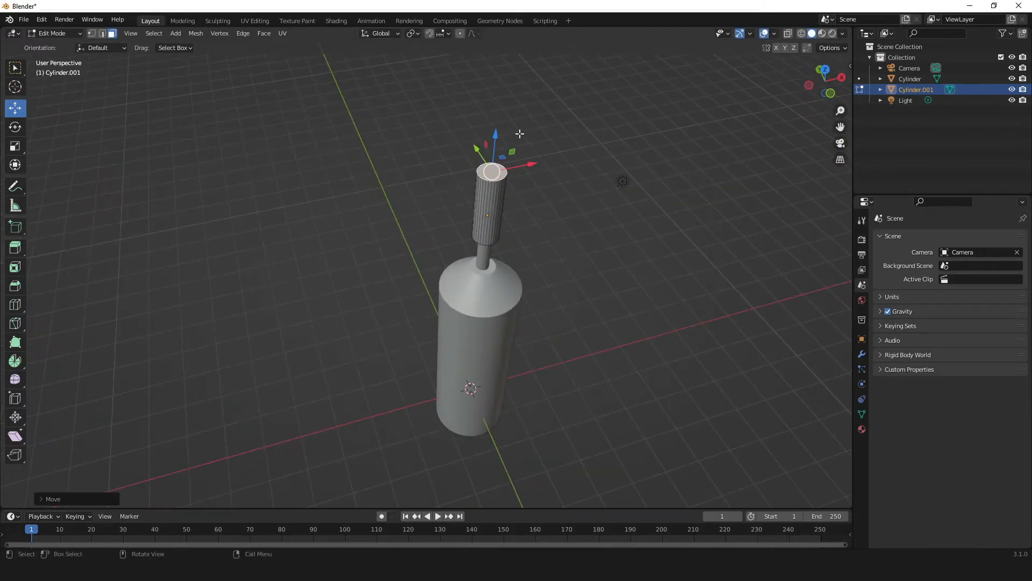
Scale the cylinder's top face down to less than half its size so the body tapers into a nozzle.
middle_drag(576, 141, 804, 107)
click(825, 86)
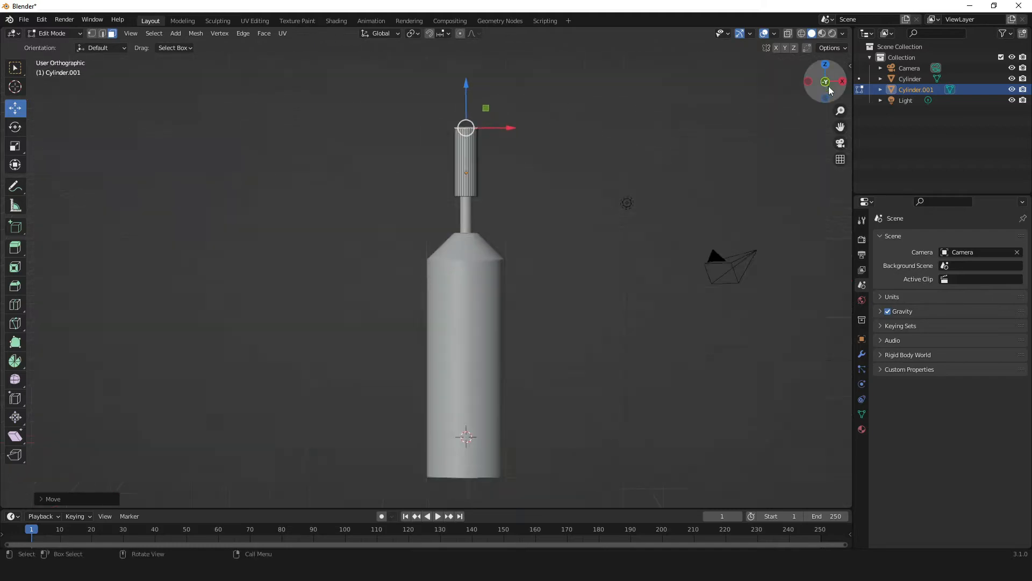
middle_drag(581, 240, 576, 295)
key(s)
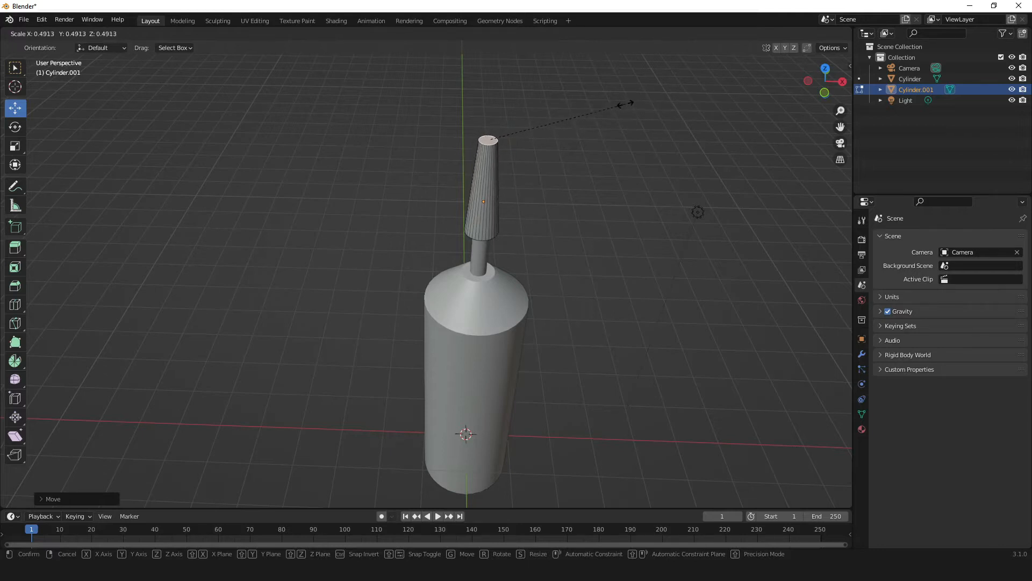
click(587, 113)
Add 16 horizontal loop cuts along the height of the tapered nozzle and clear the selection.
middle_drag(569, 301, 533, 357)
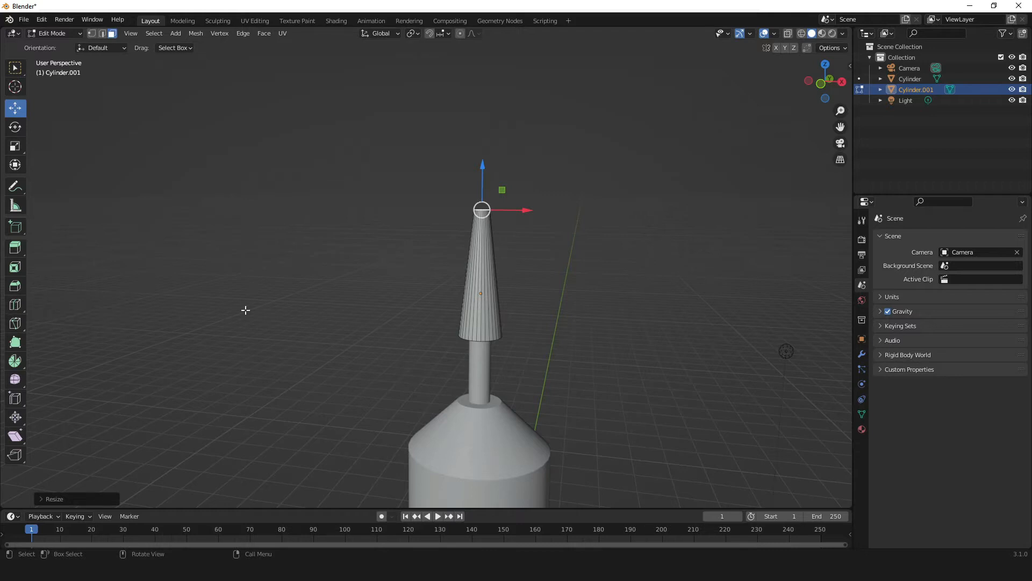
key(ctrl+r)
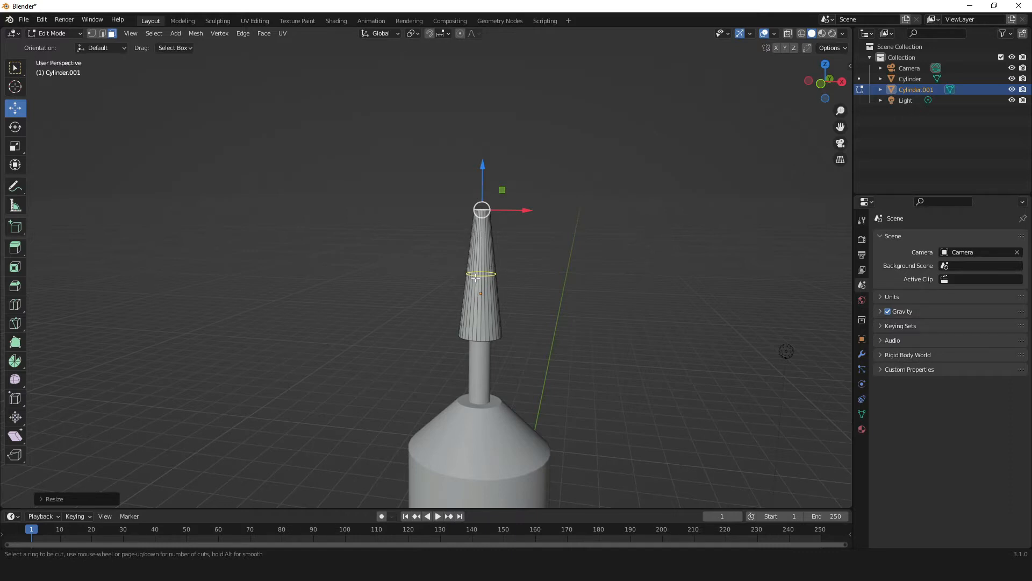
scroll(476, 278, up, 14)
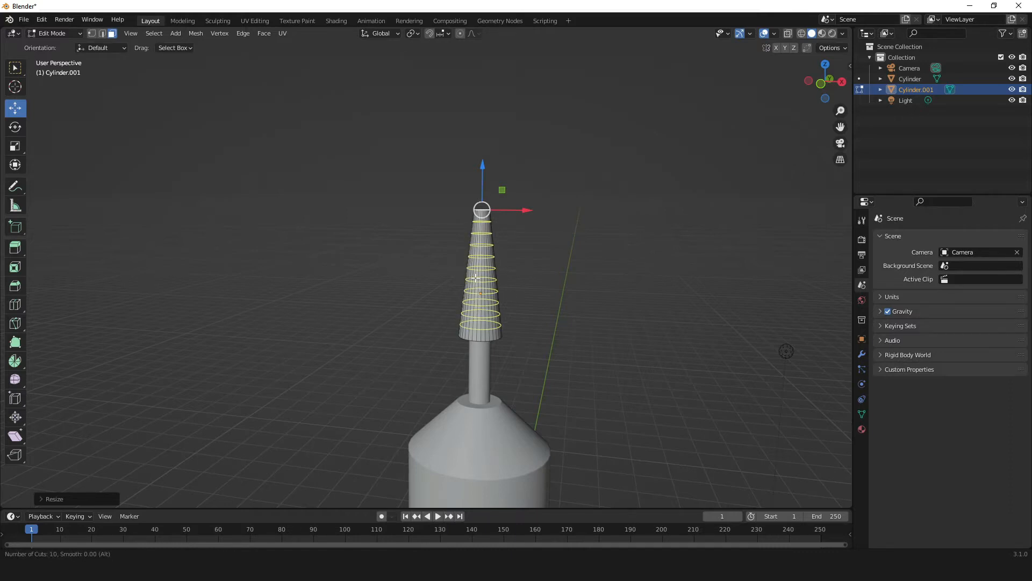
scroll(476, 278, up, 1)
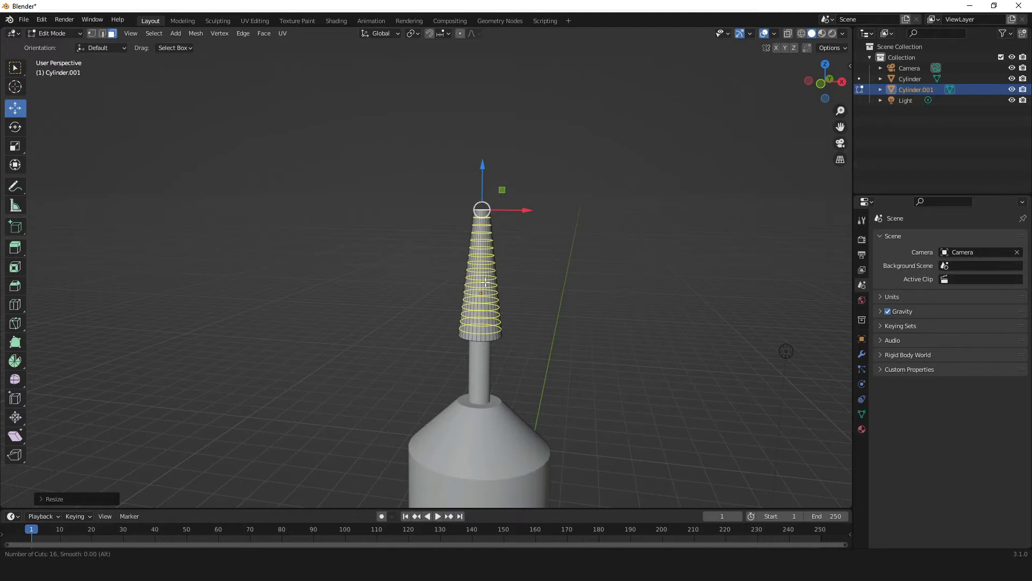
click(486, 281)
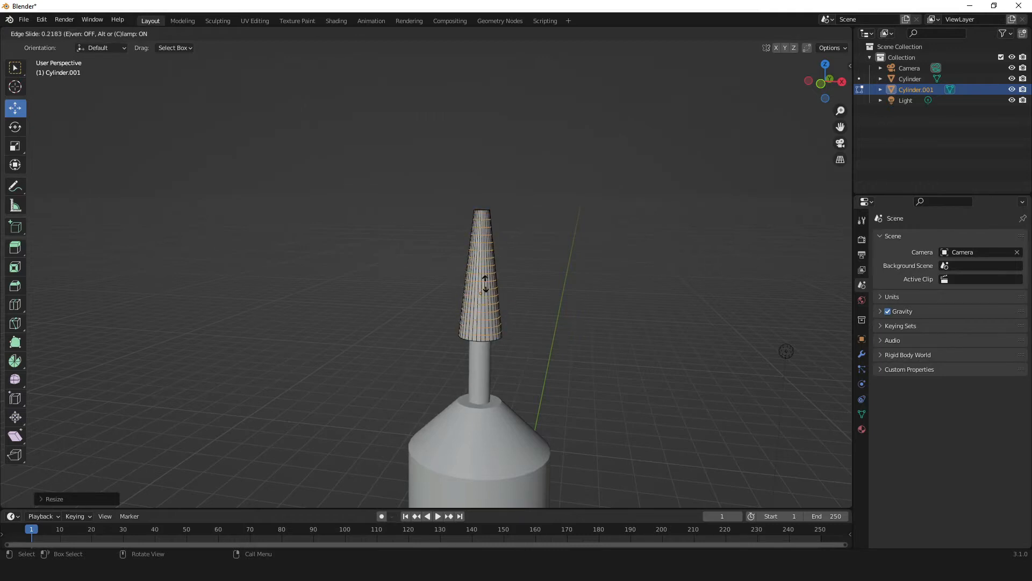
click(518, 279)
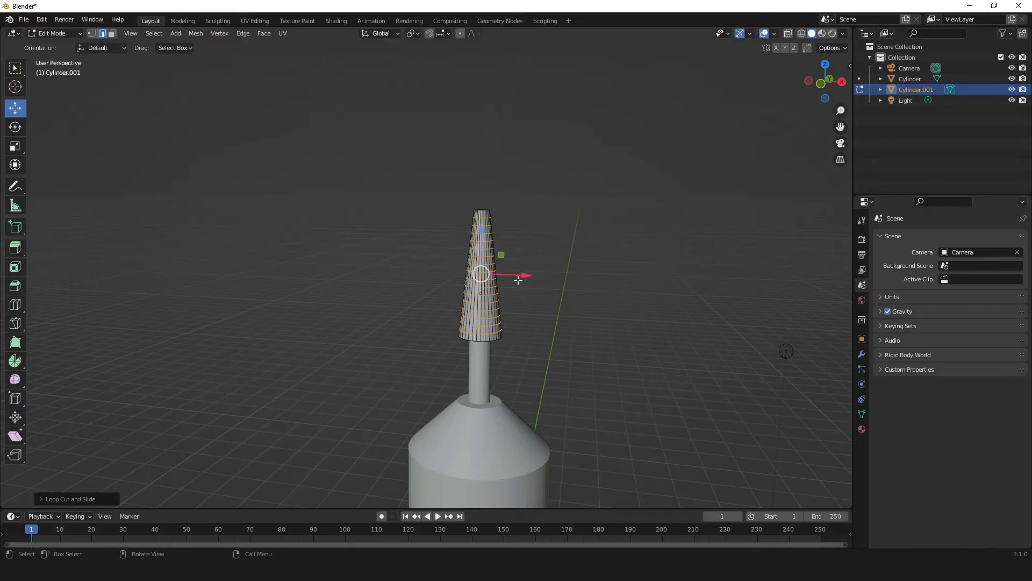
click(549, 342)
Select the nozzle's bottom face and scale it down until it is only slightly wider than the bottle's neck.
middle_drag(519, 290, 436, 199)
middle_drag(450, 263, 463, 202)
middle_drag(510, 320, 464, 302)
click(467, 283)
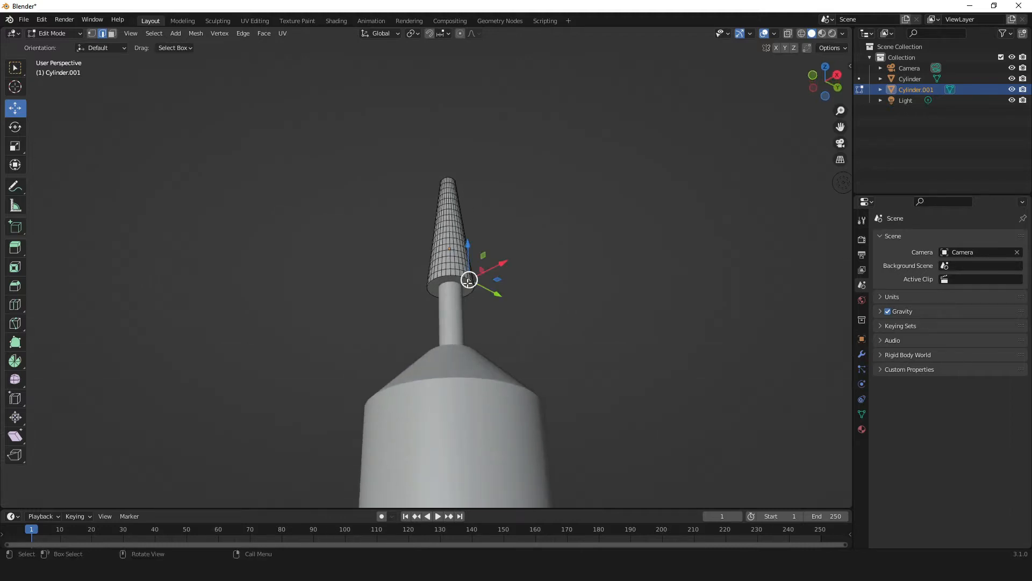
key(3)
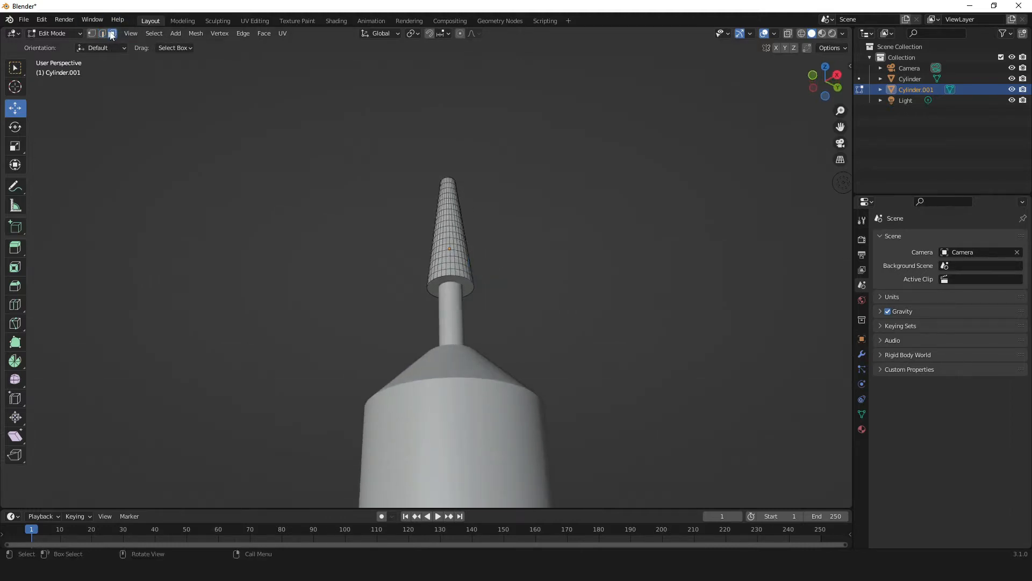
click(461, 280)
middle_drag(468, 291, 635, 203)
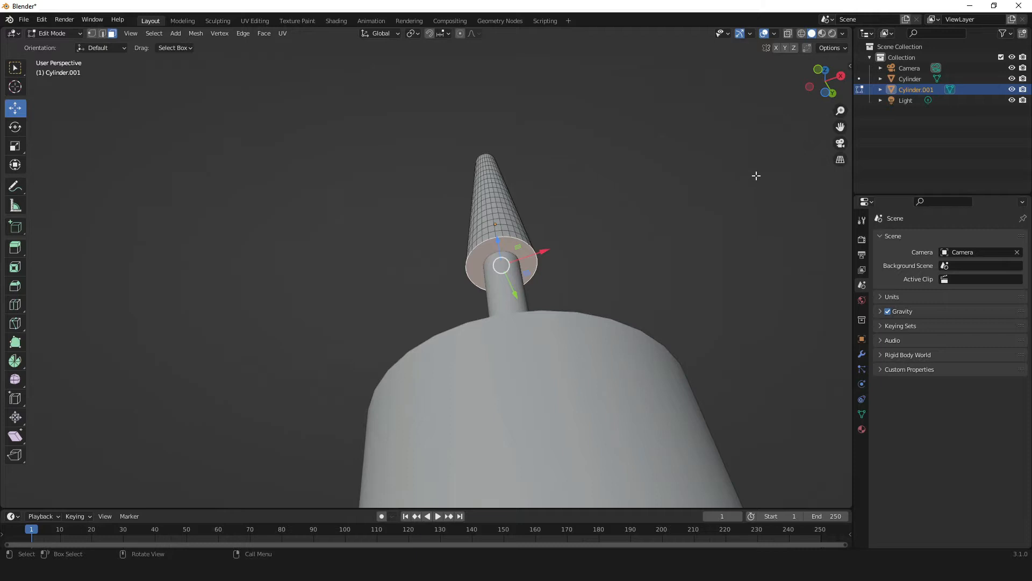
key(s)
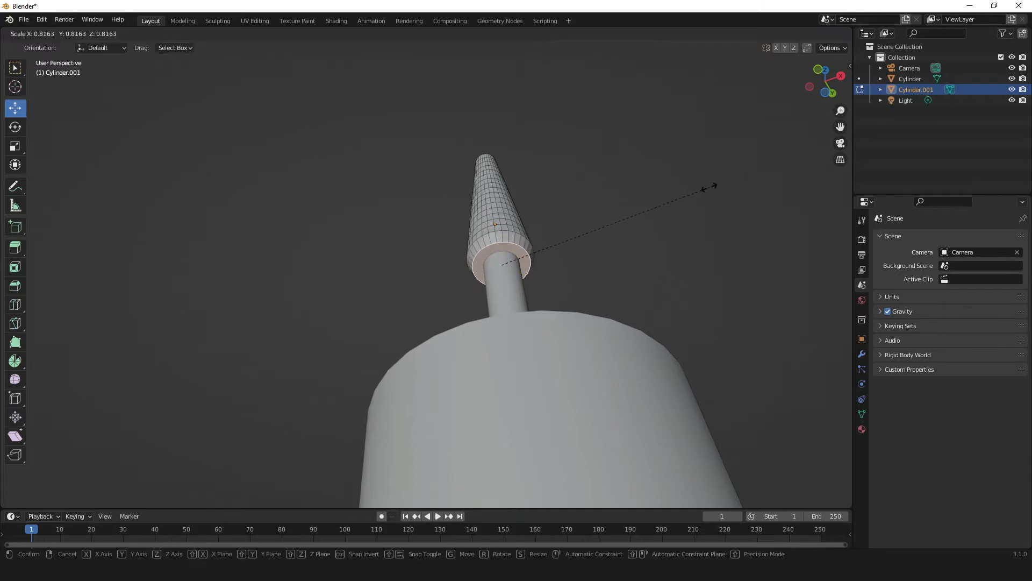
click(654, 208)
scroll(581, 232, up, 5)
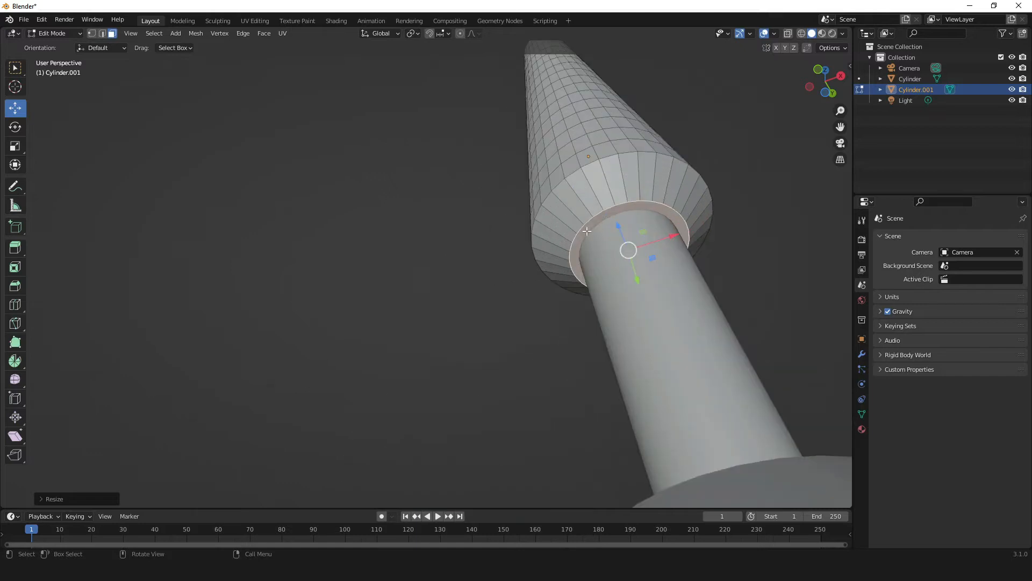
scroll(539, 275, down, 3)
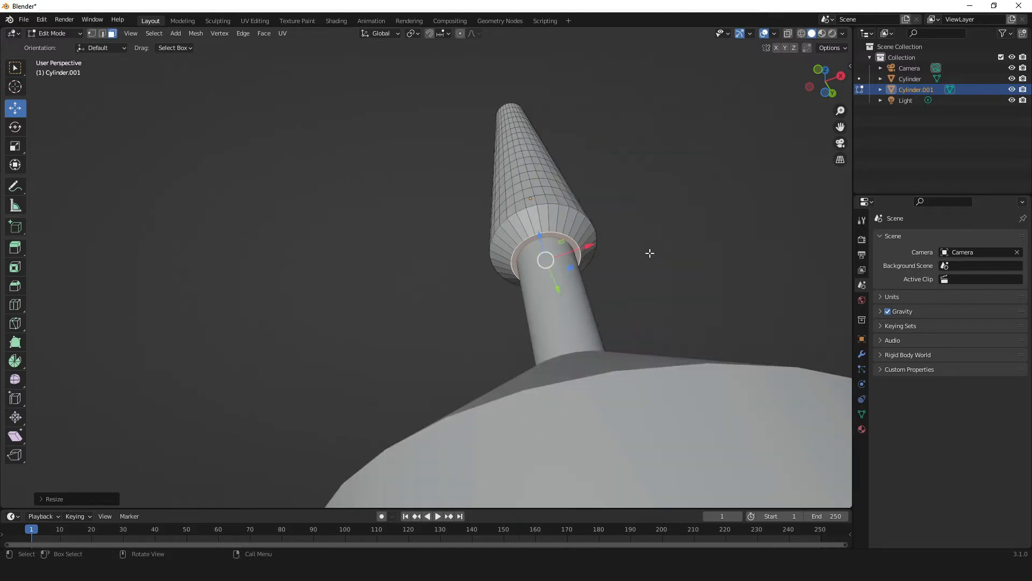
Select the adjacent face loops just above the nozzle's lowest ring and scale them outward to about 1.18 as a collar.
middle_drag(545, 260, 539, 371)
middle_drag(461, 332, 530, 334)
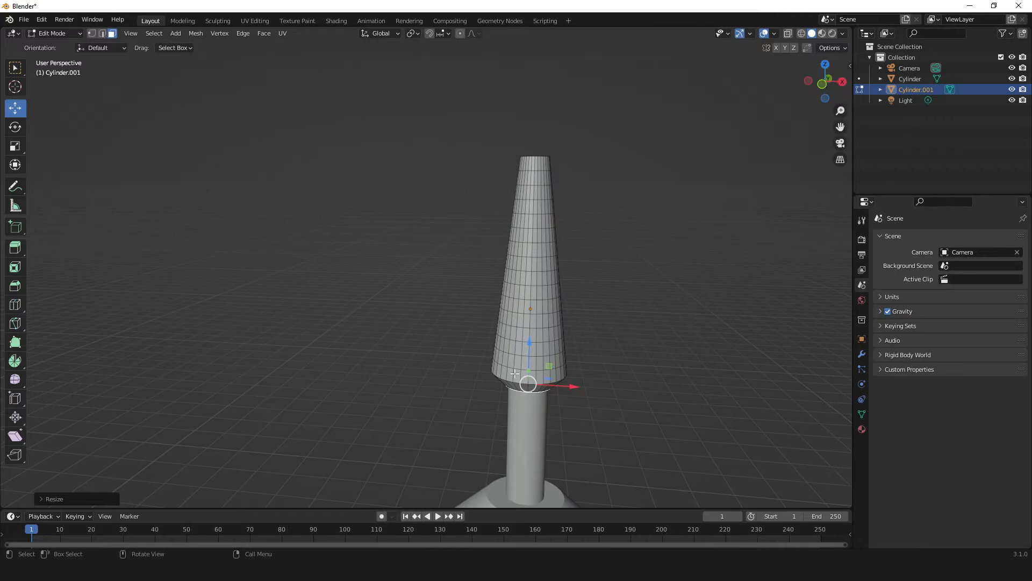
alt+click(536, 362)
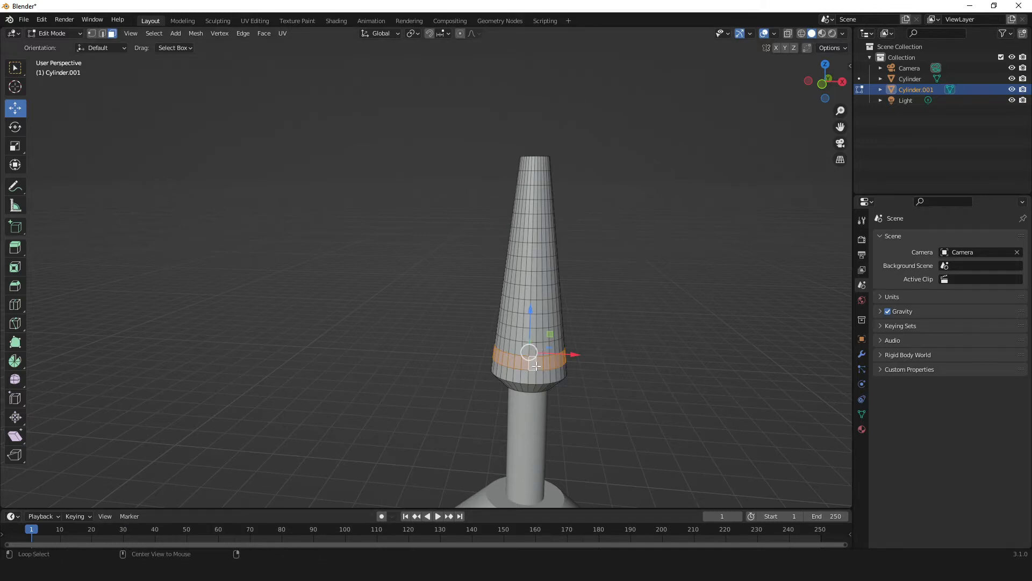
key(s)
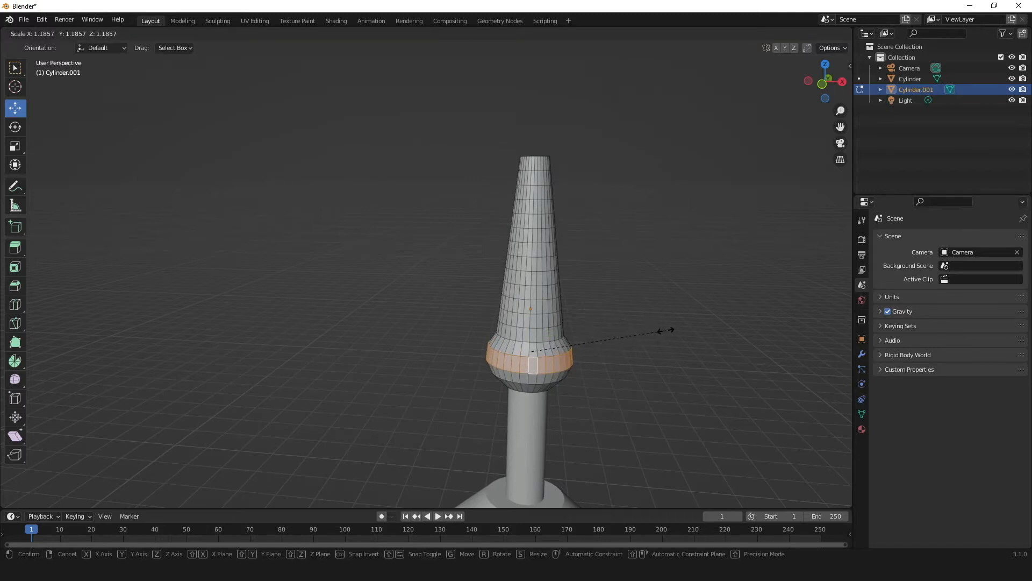
right_click(666, 330)
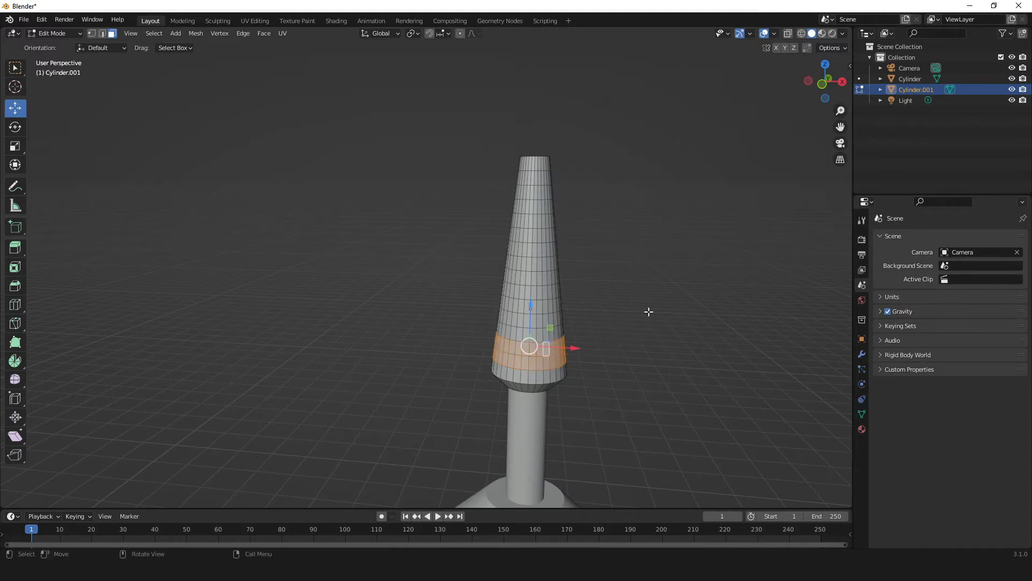
key(s)
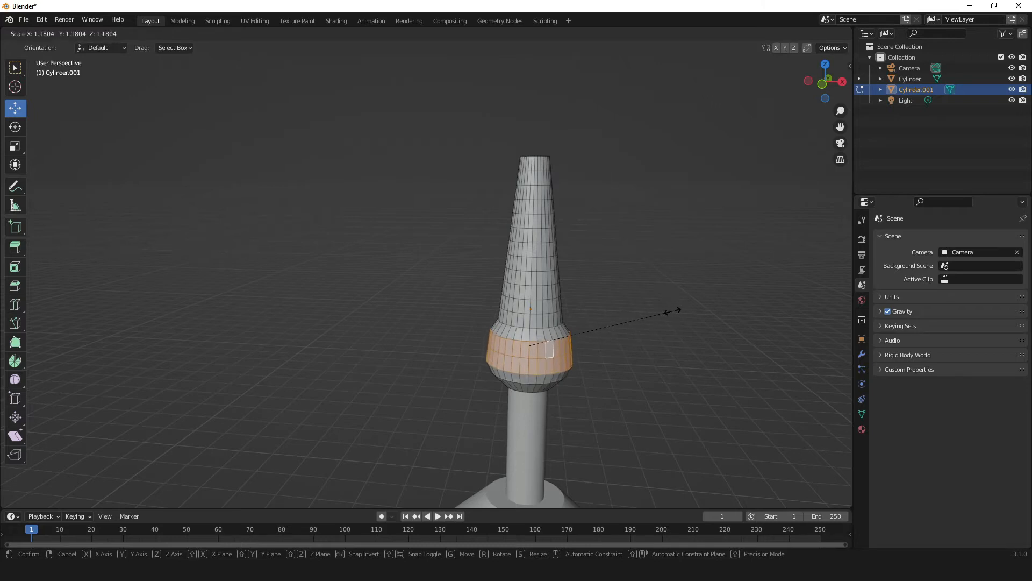
click(673, 312)
Delete the face at the nozzle's tip to open it and return to Object Mode.
scroll(627, 328, down, 3)
middle_drag(627, 327, 593, 376)
scroll(601, 247, up, 2)
middle_drag(602, 247, 527, 266)
click(493, 269)
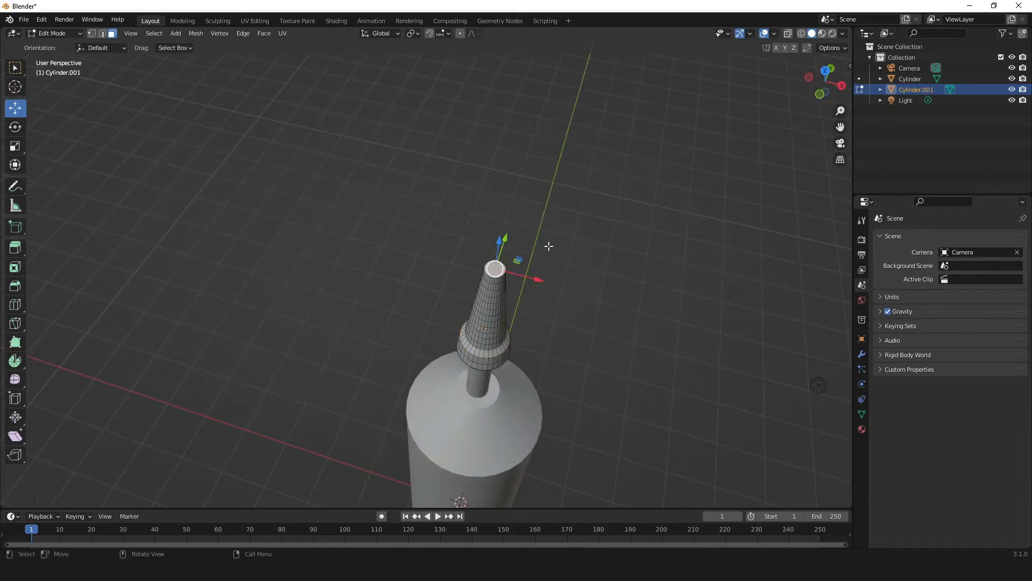
key(x)
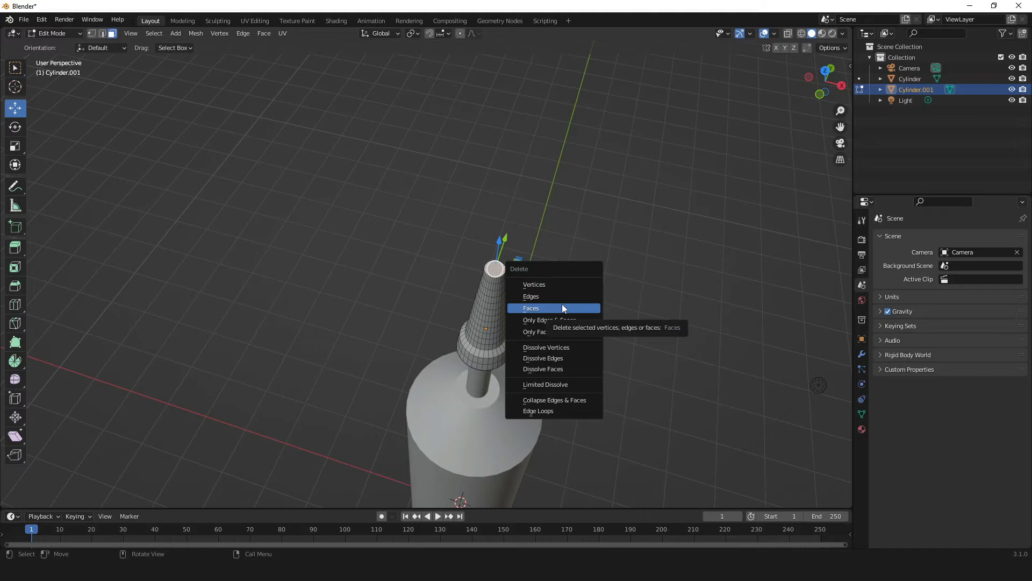
click(563, 308)
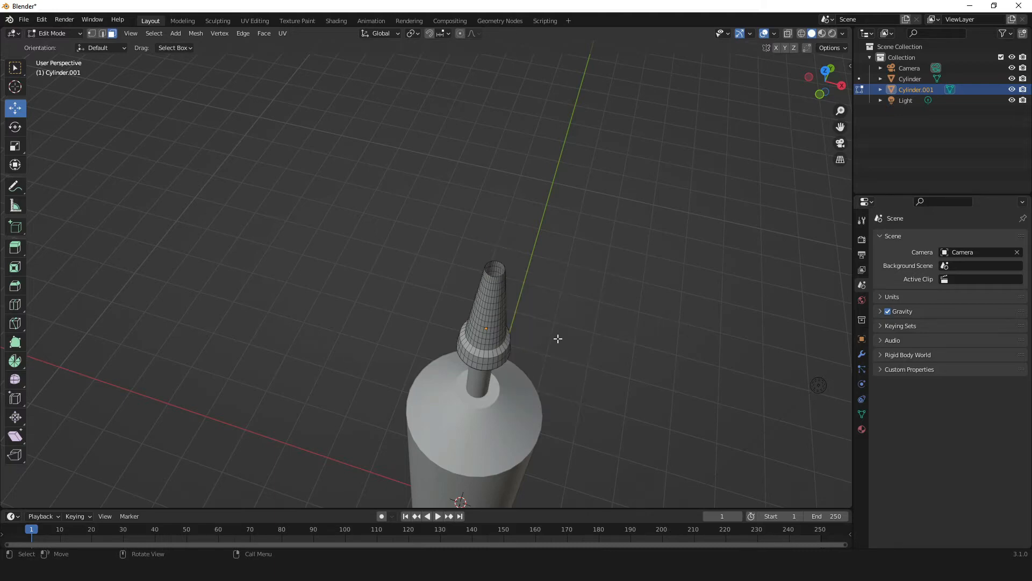
middle_drag(557, 338, 601, 251)
scroll(600, 251, down, 3)
key(Tab)
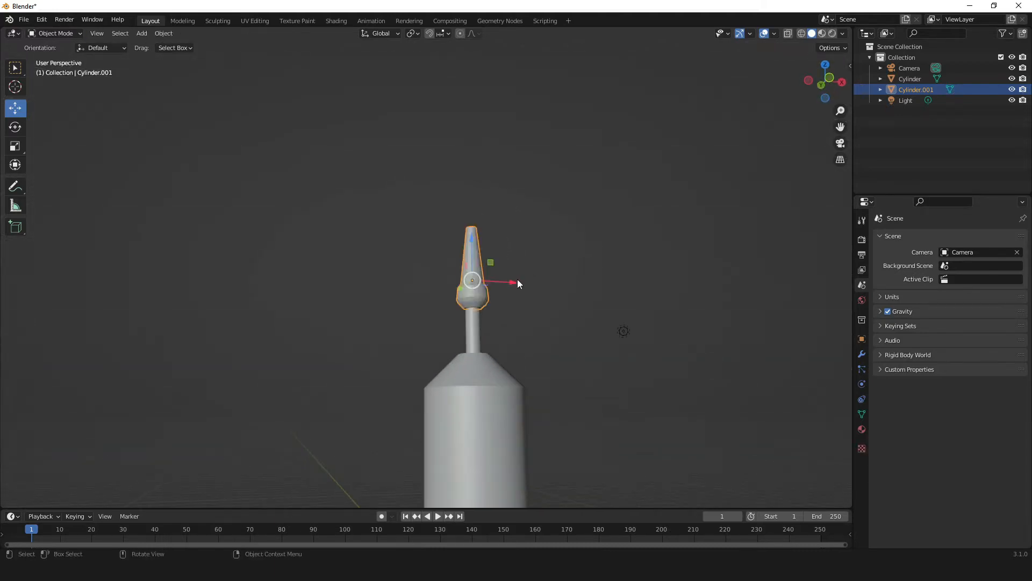
Shade the flame-shaped mesh above the neck smooth and enable Auto Smooth at 30° in its normals.
middle_drag(517, 282, 475, 308)
right_click(472, 297)
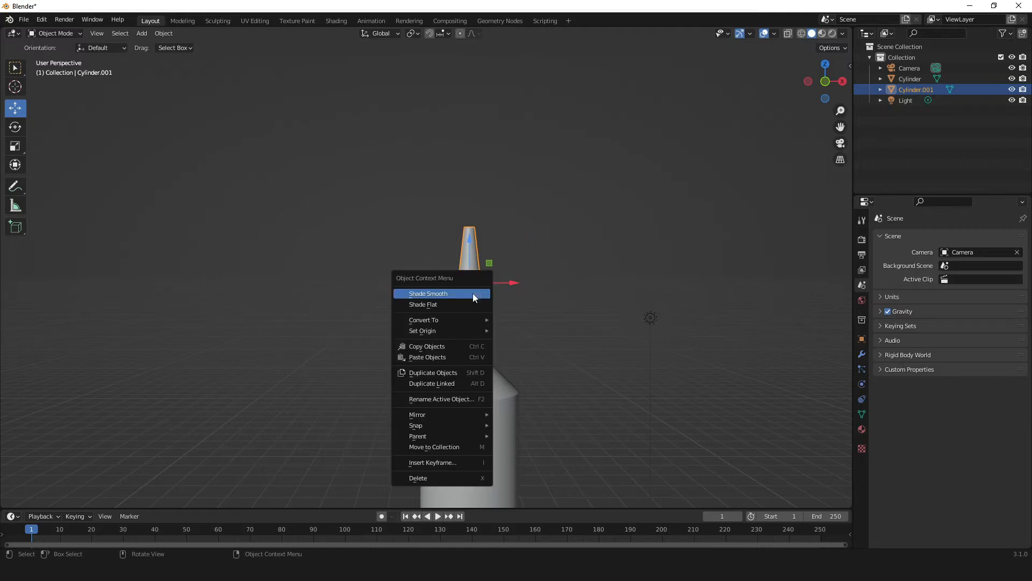
click(462, 293)
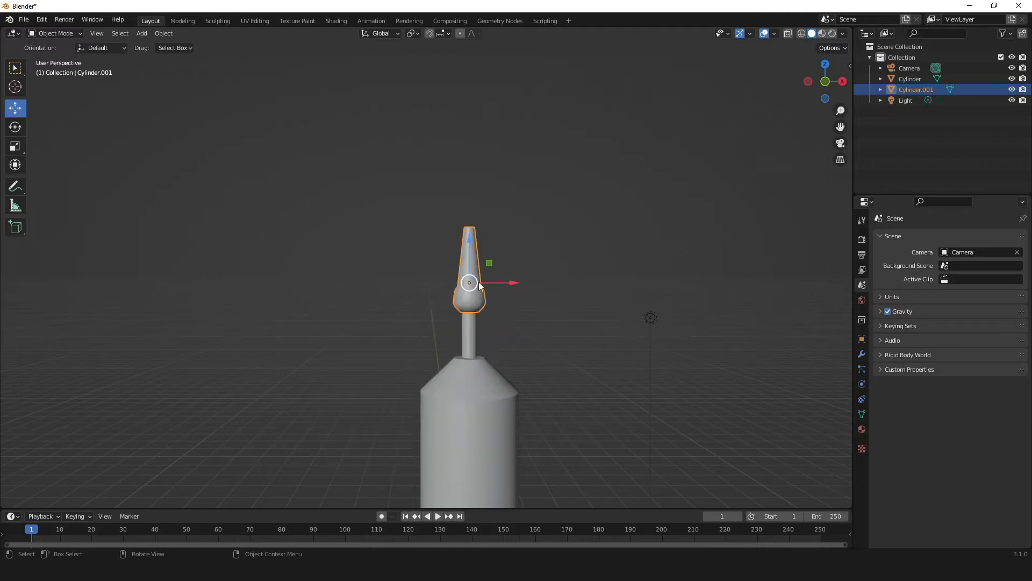
click(862, 414)
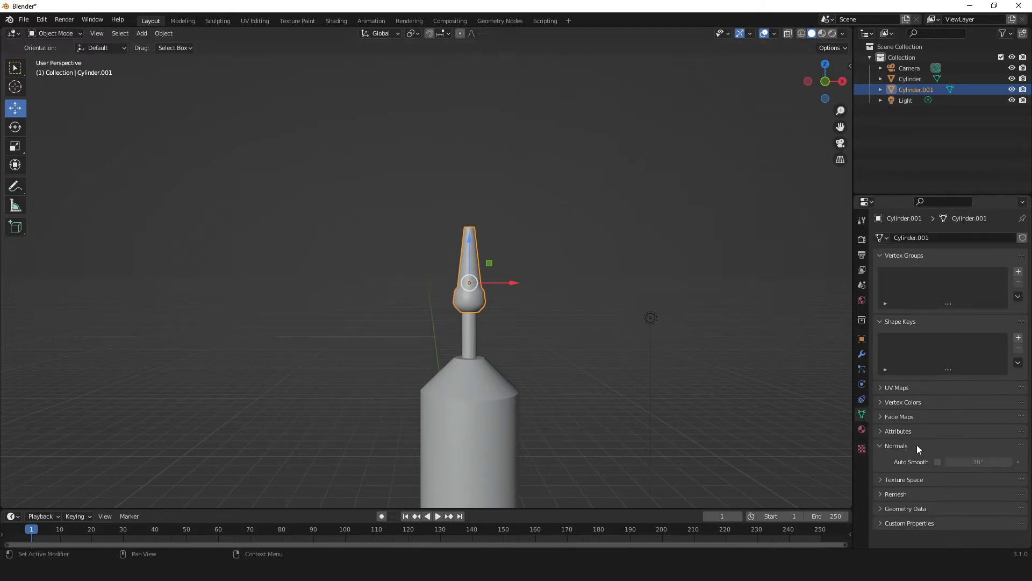
click(937, 462)
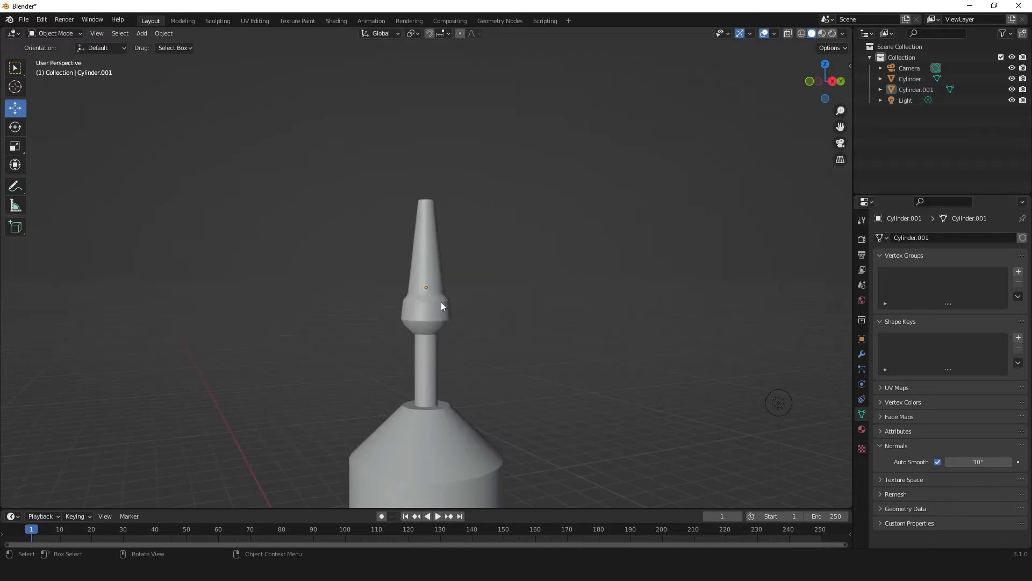
Add cloth physics to the tapered flame mesh and apply the Silk preset.
click(441, 302)
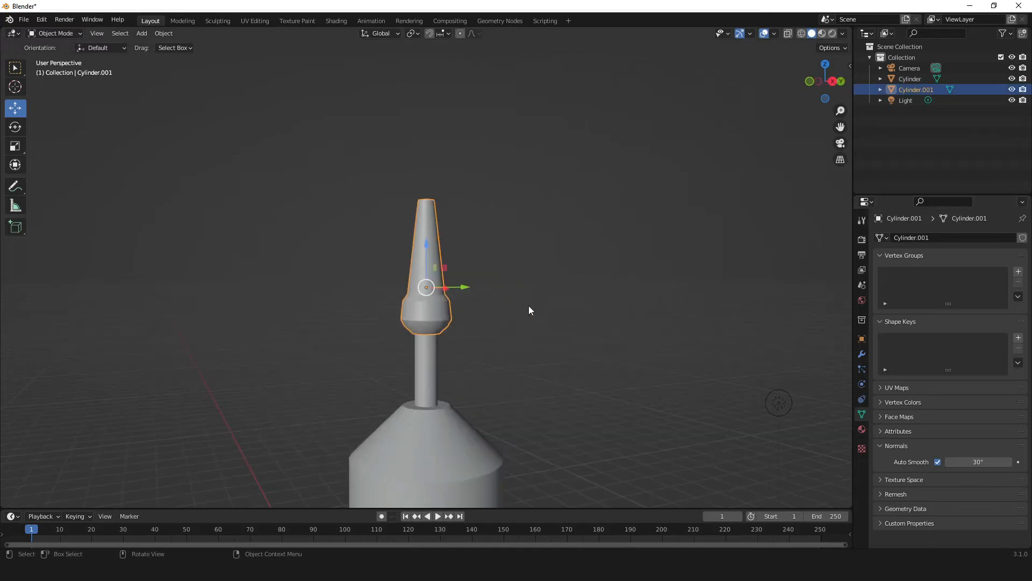
click(862, 384)
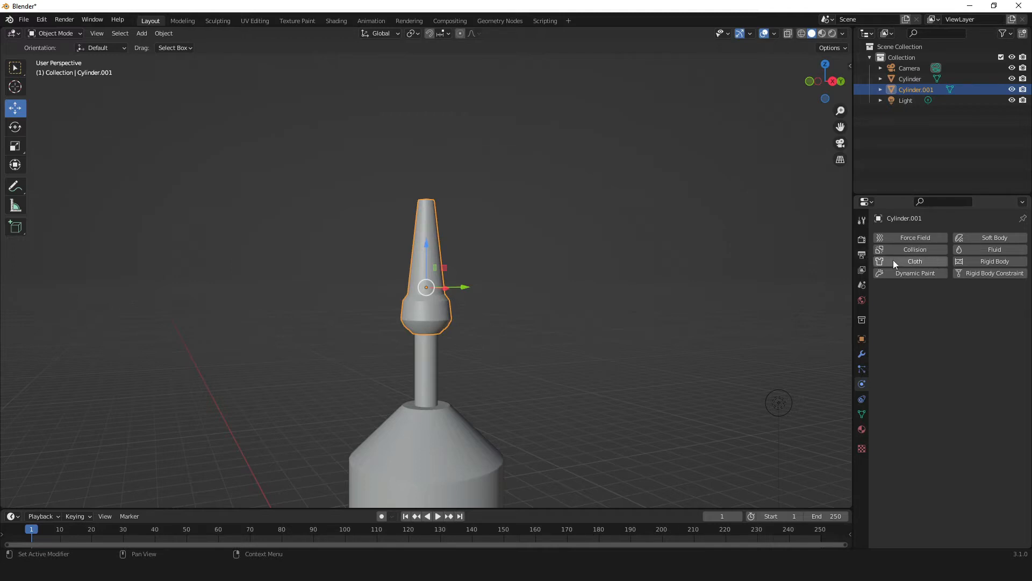
click(933, 260)
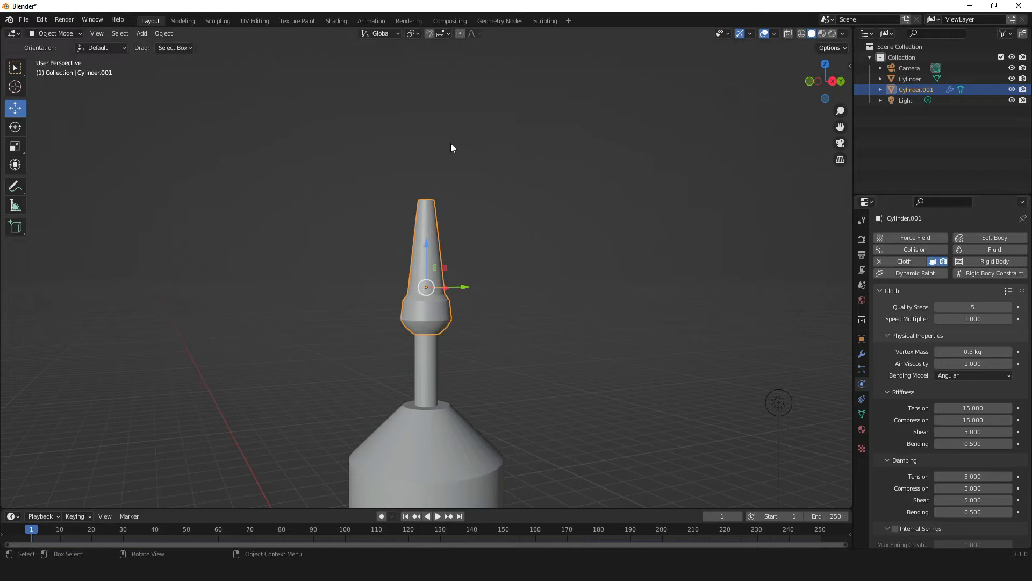
middle_drag(443, 182, 419, 211)
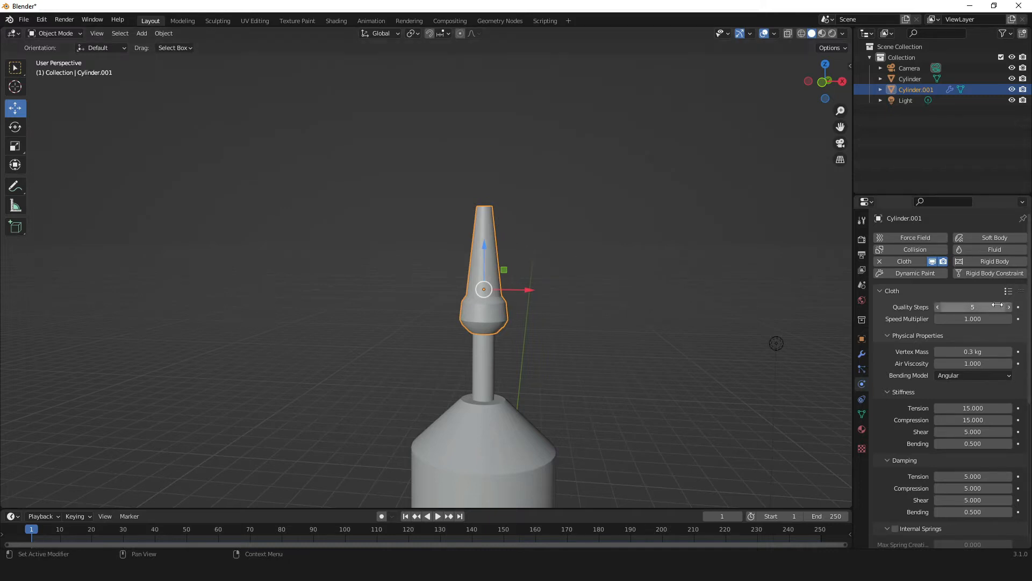
click(1009, 291)
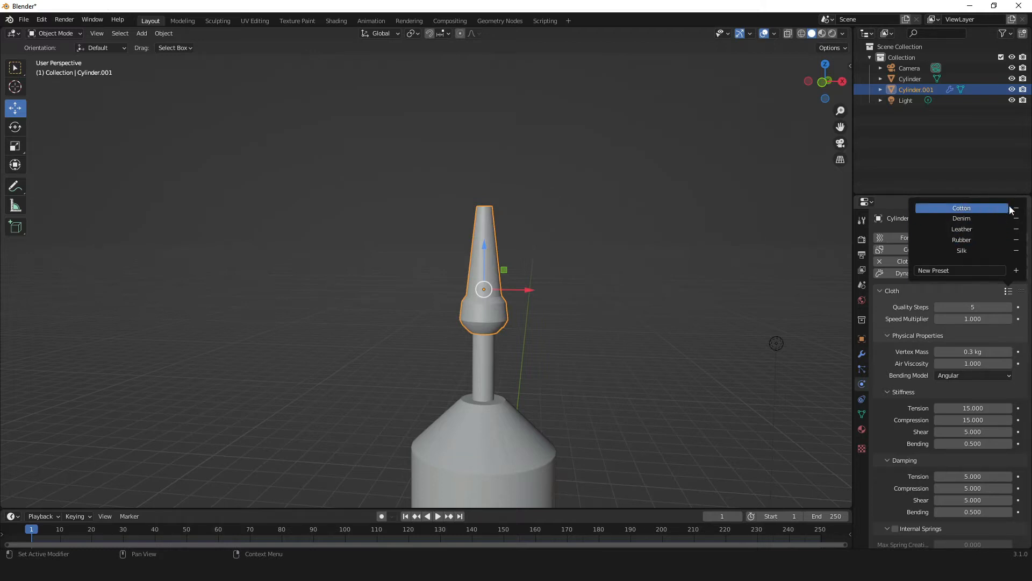
click(985, 250)
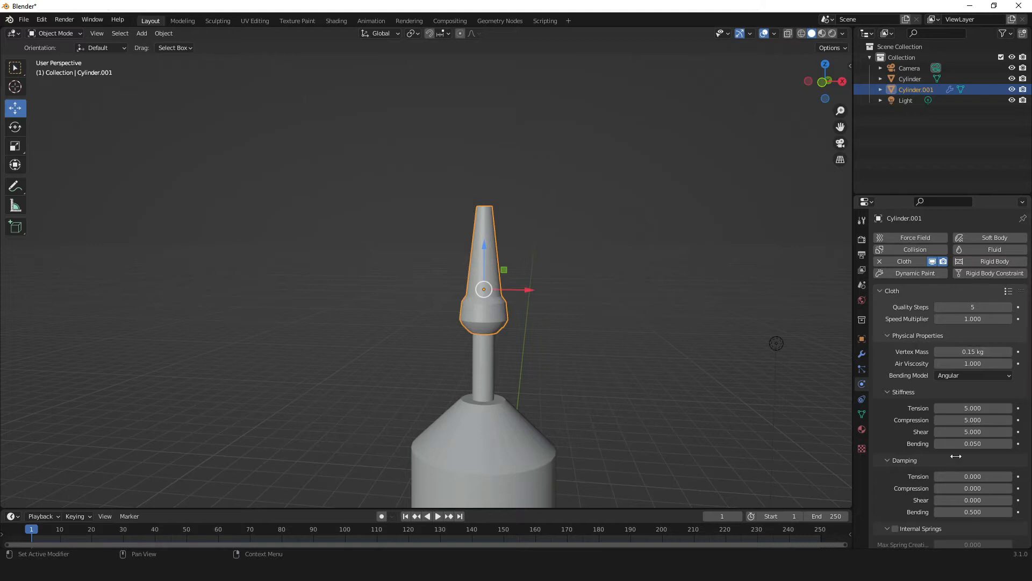
Play the cloth simulation to see how the unpinned mesh behaves, then return to frame 1.
click(437, 519)
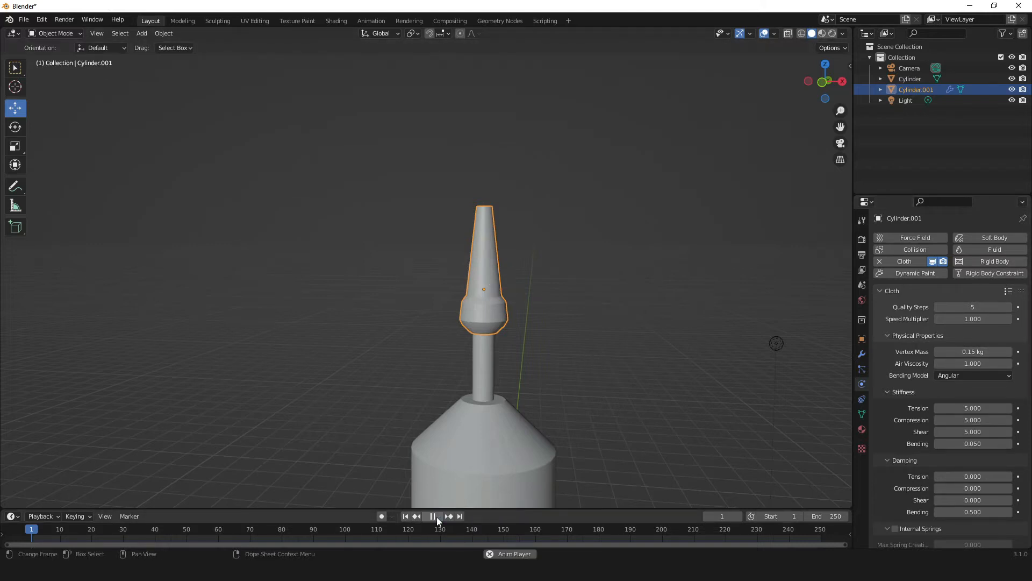
click(437, 517)
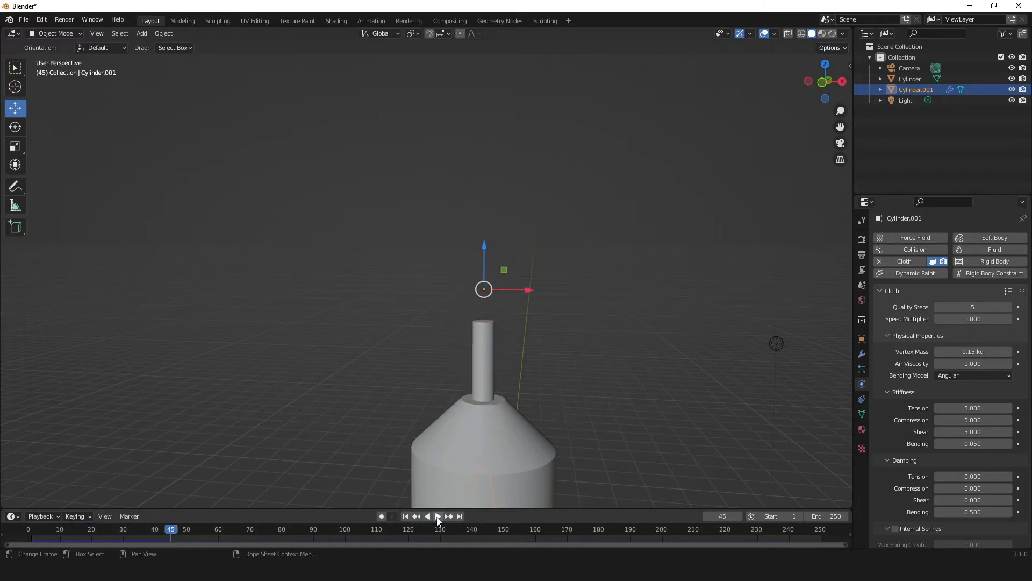
scroll(484, 430, down, 2)
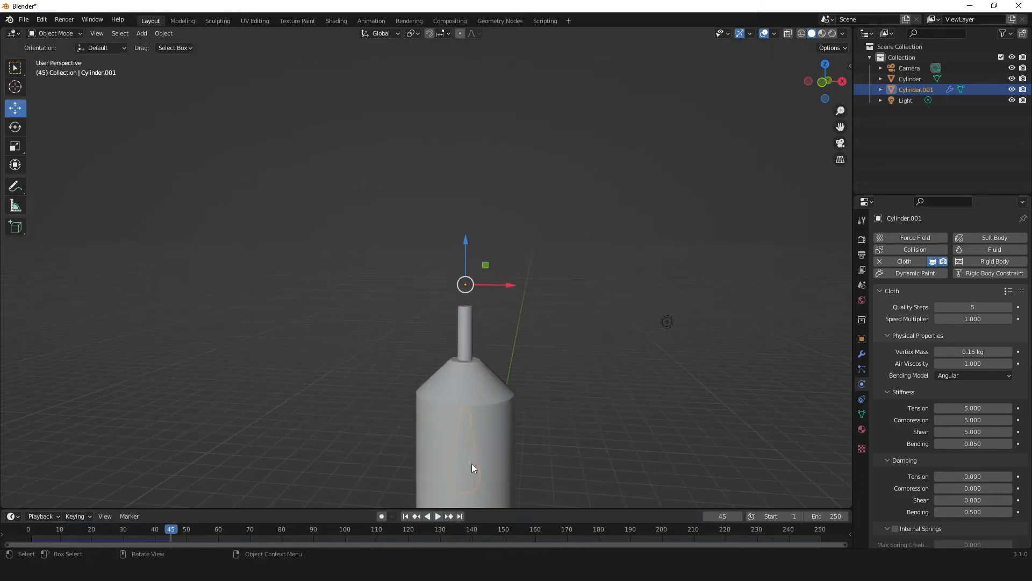
click(405, 516)
scroll(473, 295, up, 2)
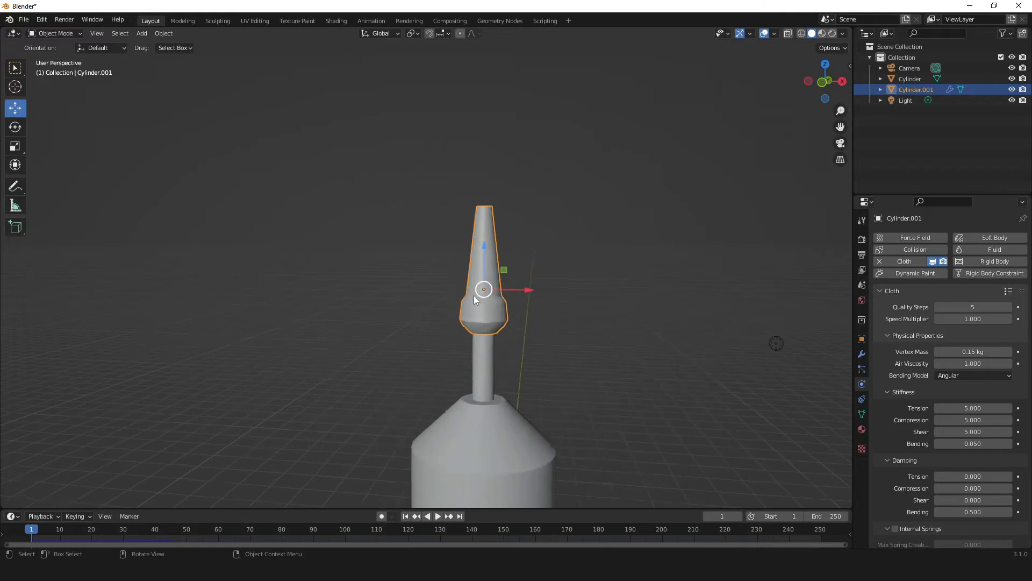
scroll(476, 299, up, 1)
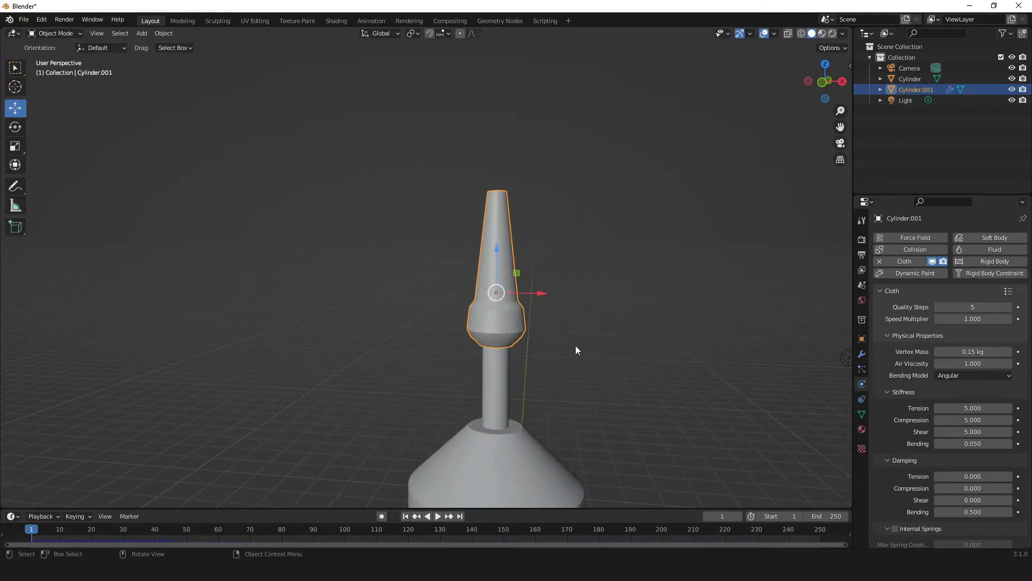
In Edit Mode, assign the ring at the flame mesh's base to a new vertex group named "Base flamme".
middle_drag(545, 326, 537, 276)
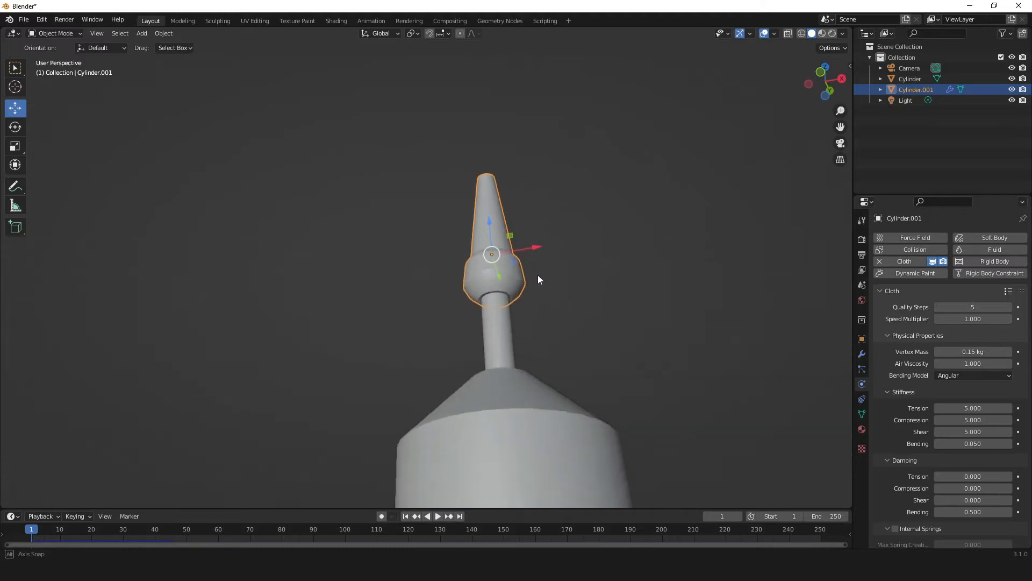
scroll(537, 275, up, 2)
key(Tab)
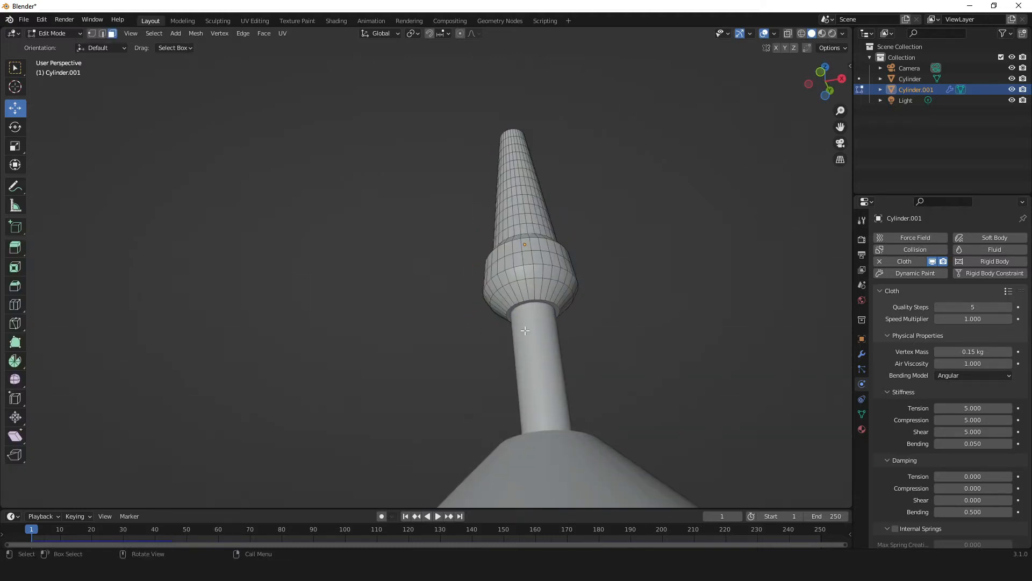
alt+click(550, 303)
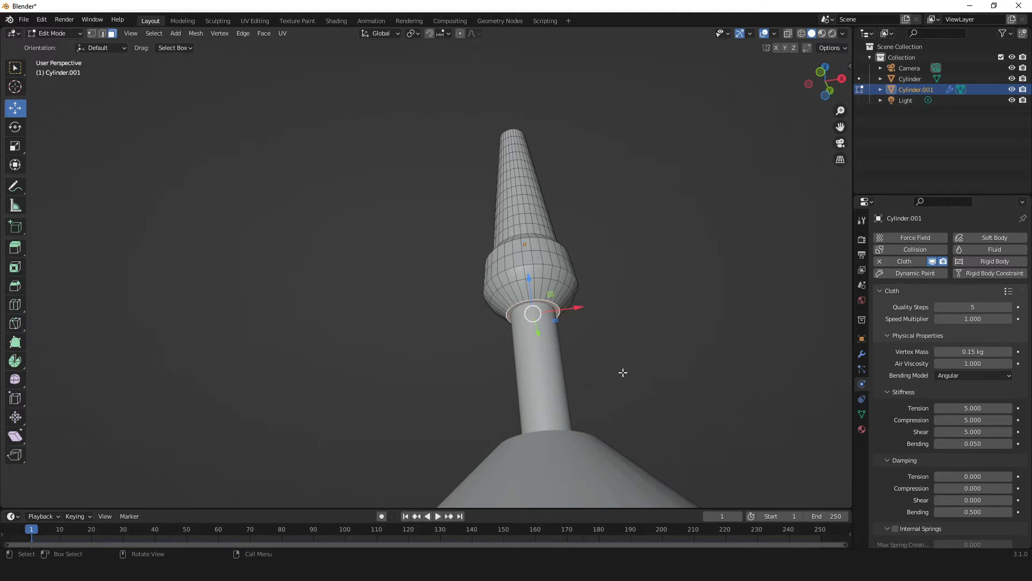
click(862, 413)
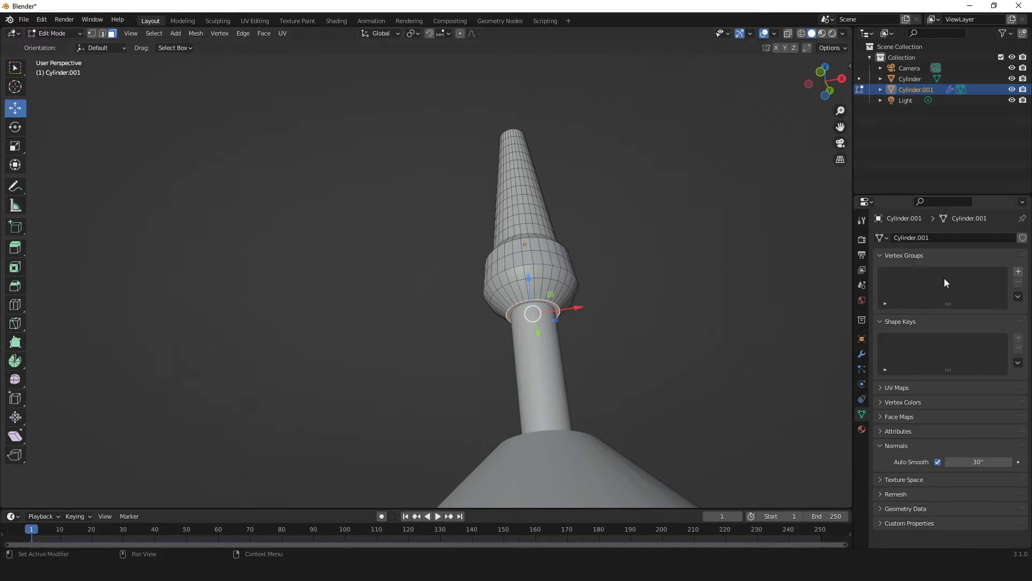
click(1019, 272)
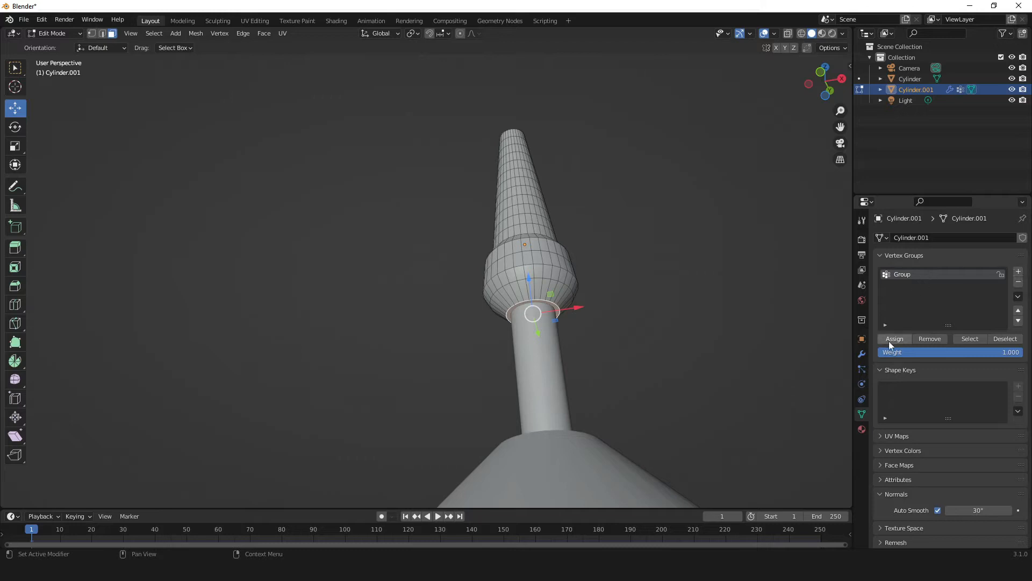
click(894, 339)
text(Base flamme)
key(Return)
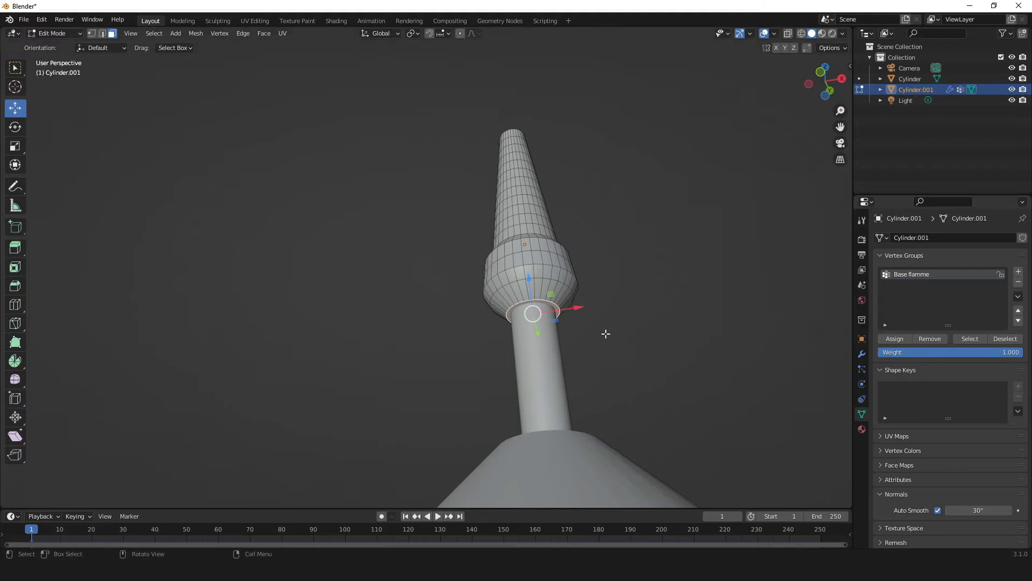
Set "Base flamme" as the pin group in the cloth's shape settings and return to Object Mode.
click(862, 384)
scroll(911, 361, down, 12)
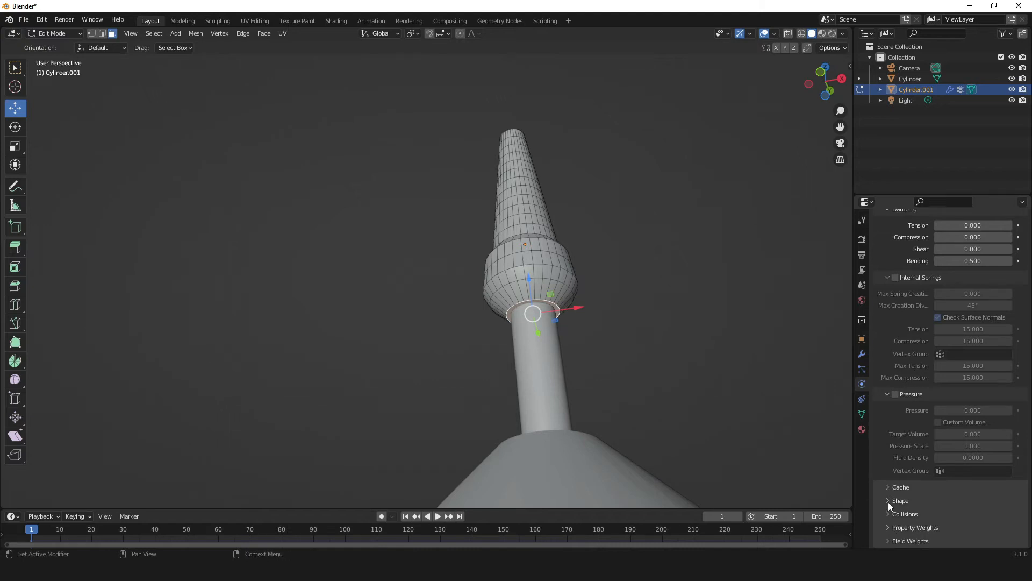
click(888, 501)
scroll(912, 423, down, 4)
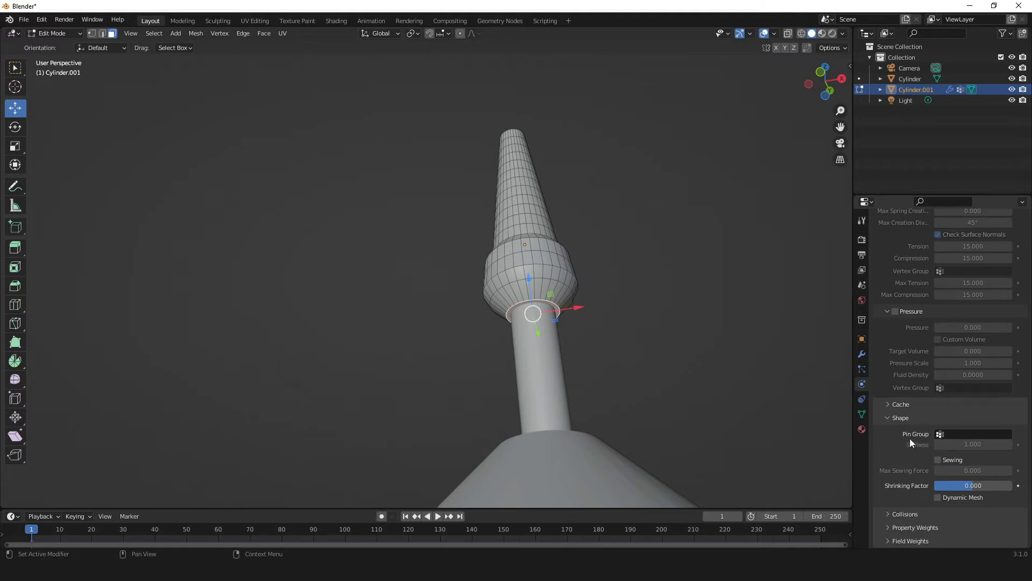
click(977, 434)
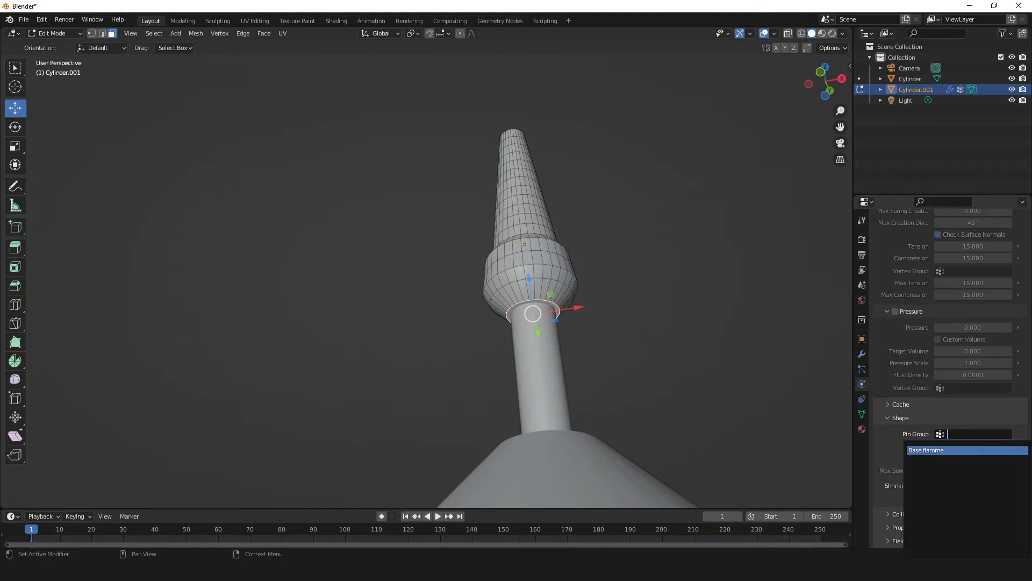
click(936, 451)
scroll(702, 337, down, 2)
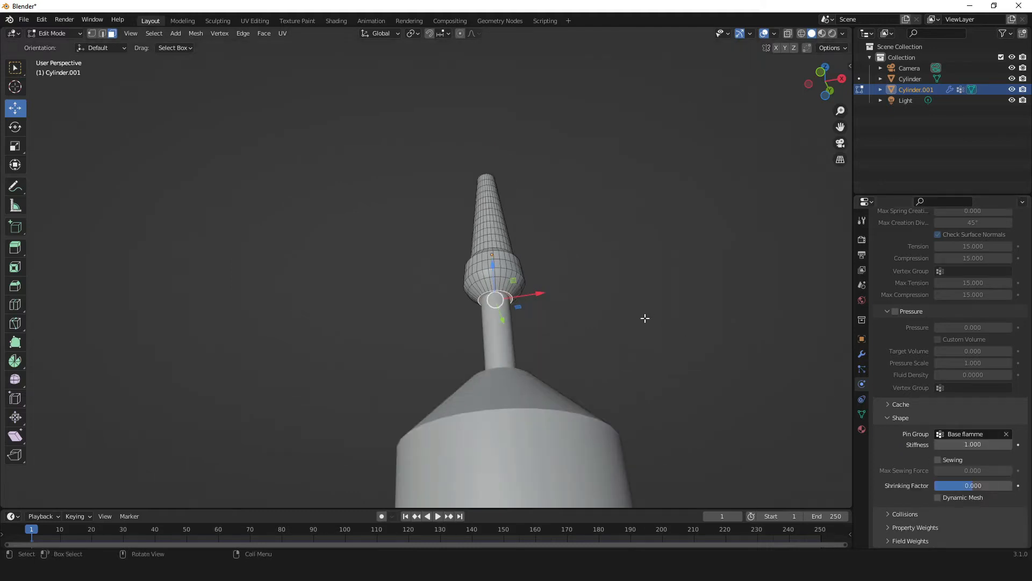
middle_drag(648, 315, 651, 356)
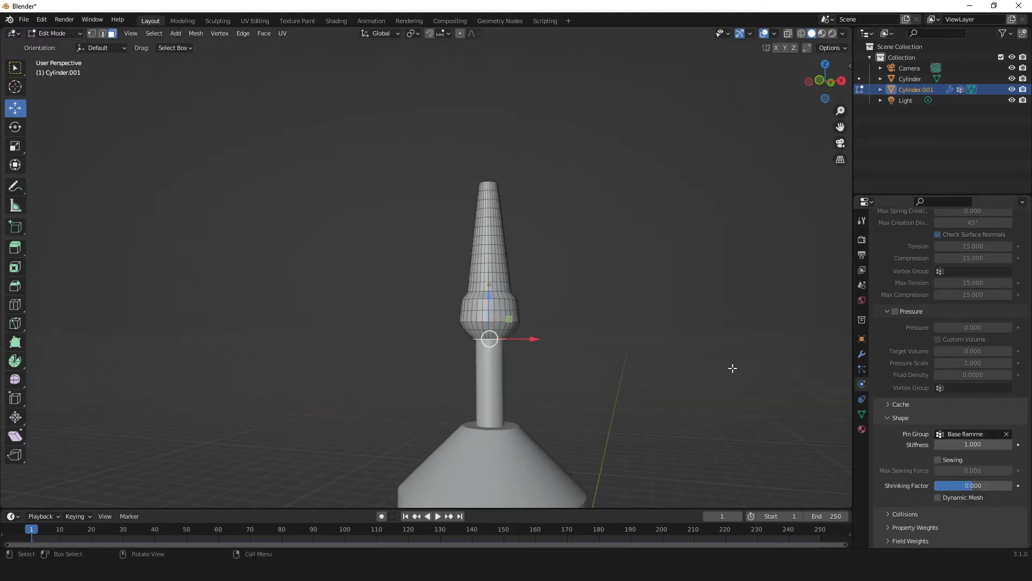
middle_drag(672, 390, 602, 390)
key(Tab)
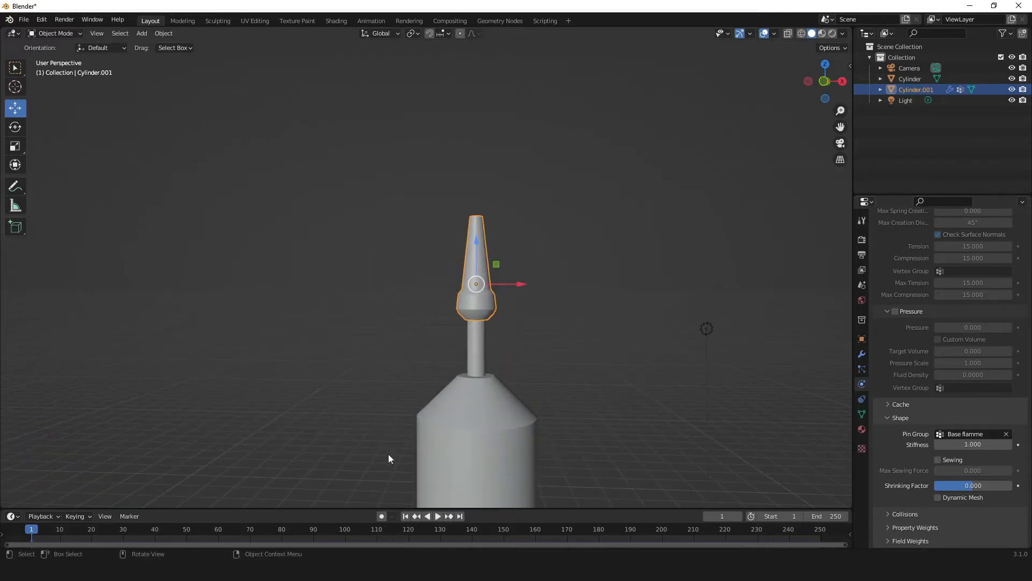
Play the pinned cloth simulation, examine from above how the fabric drapes around the neck, and return to frame 1.
click(438, 515)
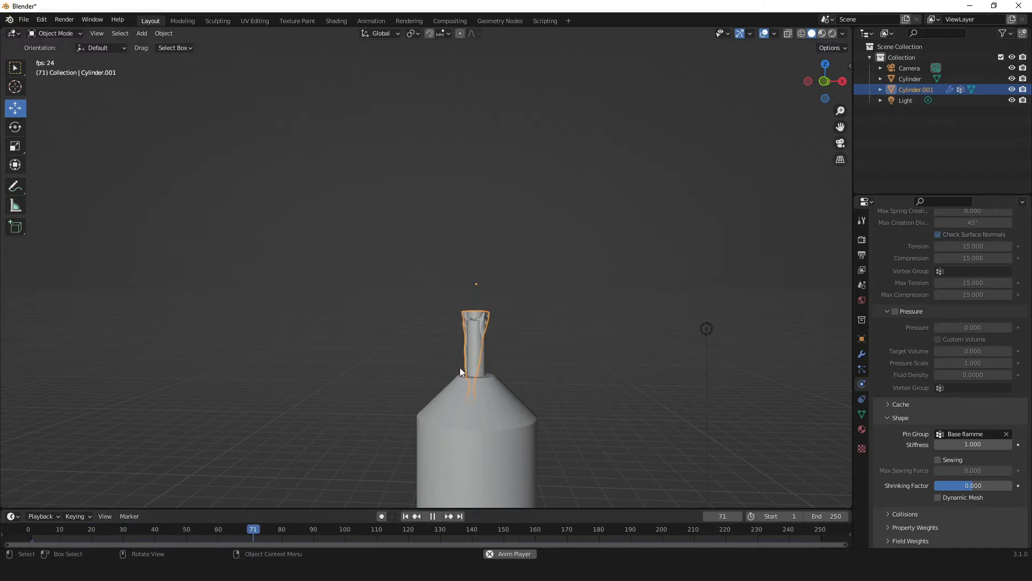
click(433, 516)
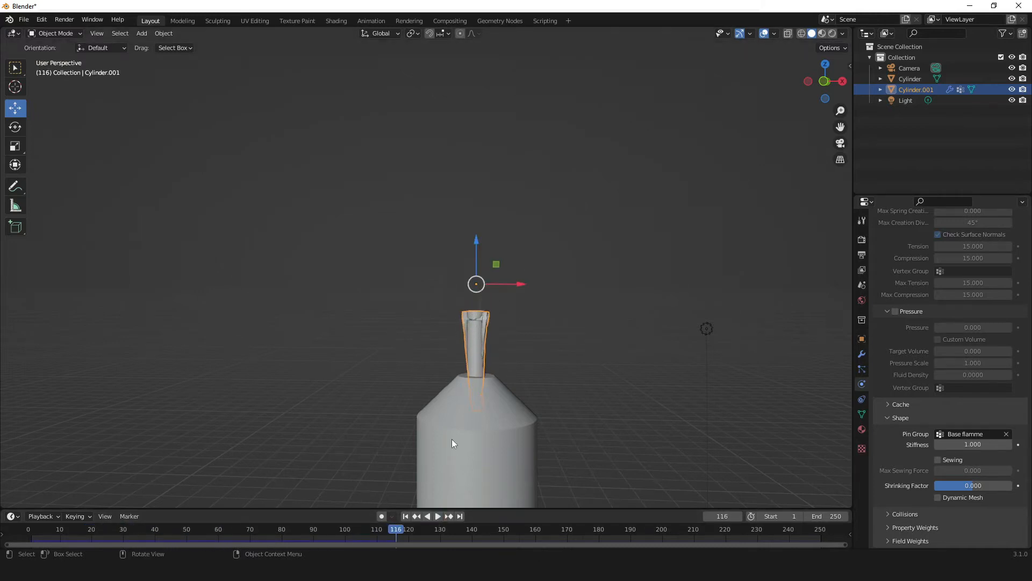
middle_drag(452, 438, 461, 379)
scroll(462, 379, up, 3)
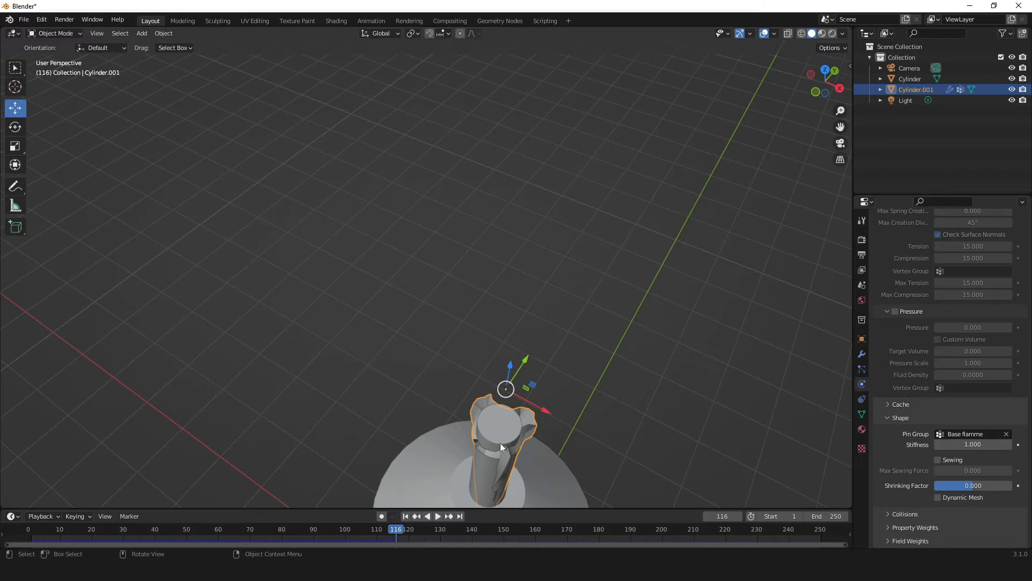
scroll(484, 446, up, 2)
shift+middle_drag(593, 431, 665, 86)
scroll(609, 350, up, 2)
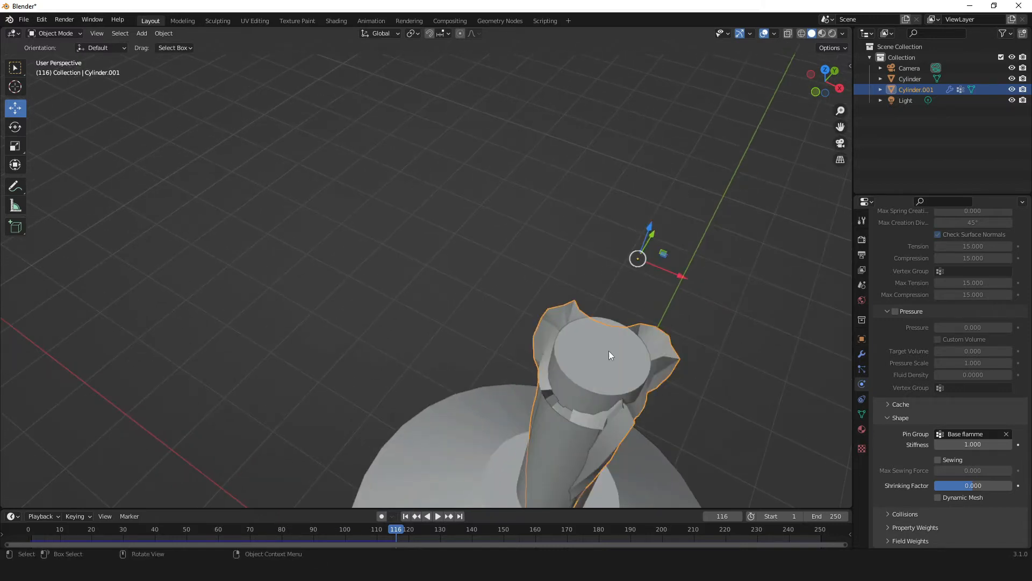
shift+middle_drag(609, 350, 604, 182)
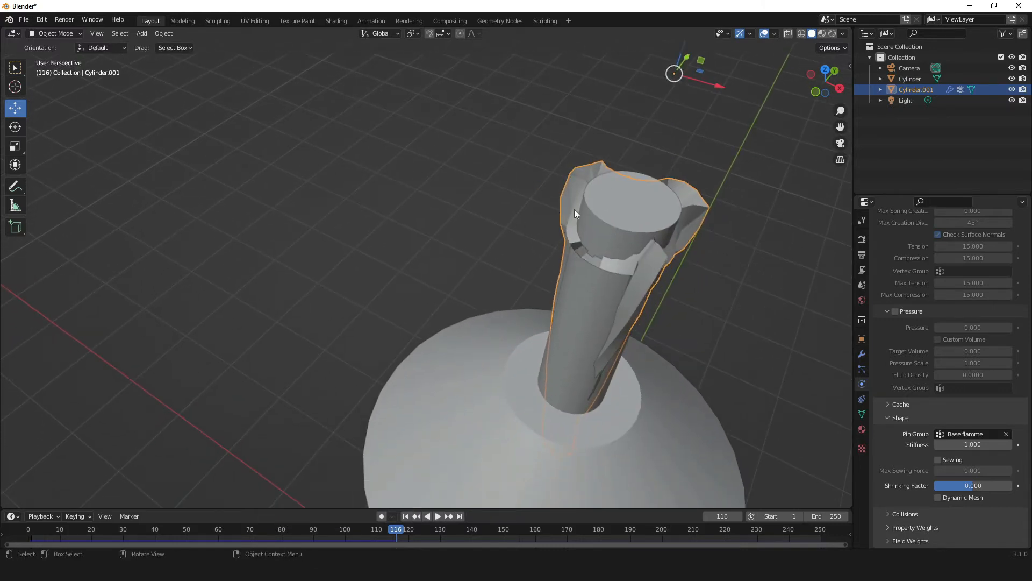
scroll(602, 259, down, 2)
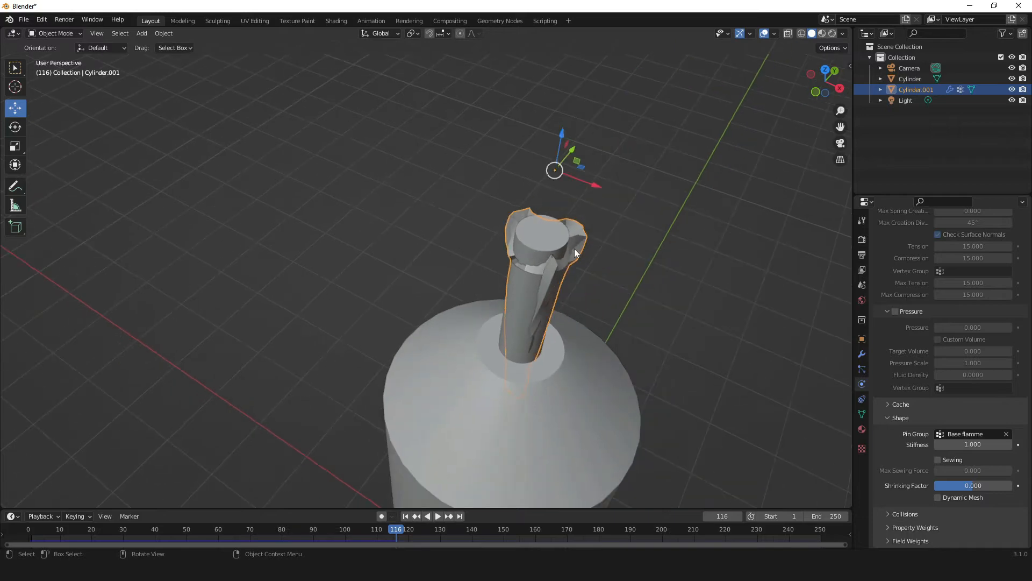
click(410, 519)
middle_drag(465, 376, 496, 164)
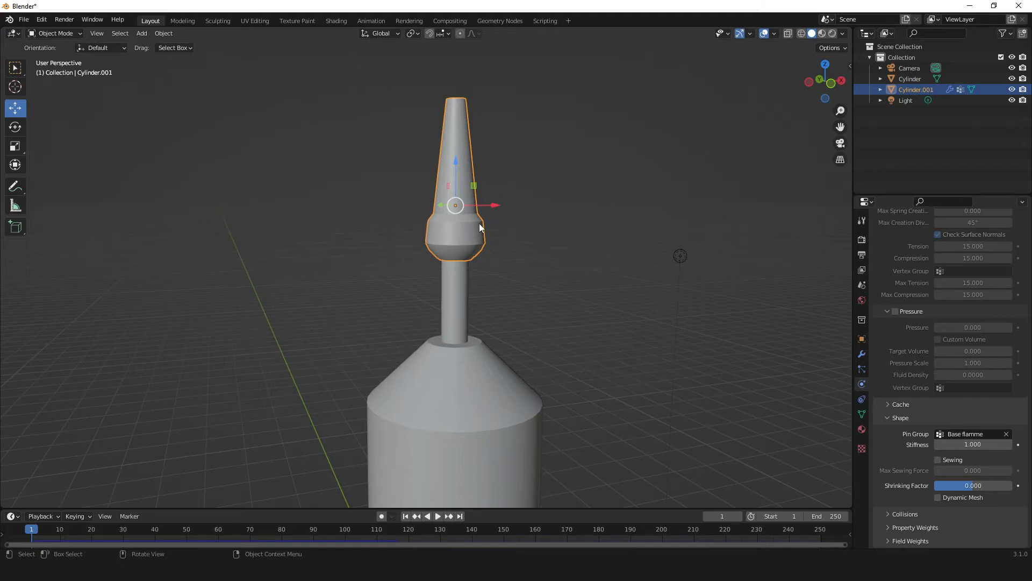
scroll(479, 219, down, 3)
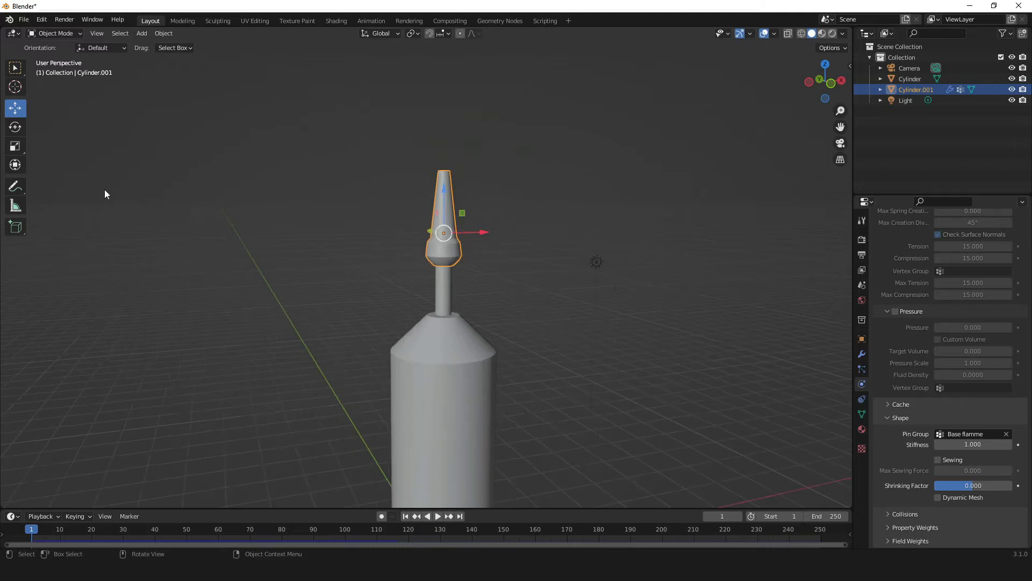
Sketch an upward annotation arrow beside the flame mesh, undo it, and return to the box selection tool.
click(15, 187)
mouse_move(476, 378)
mouse_down()
mouse_move(479, 239)
mouse_move(470, 252)
mouse_move(483, 265)
mouse_up()
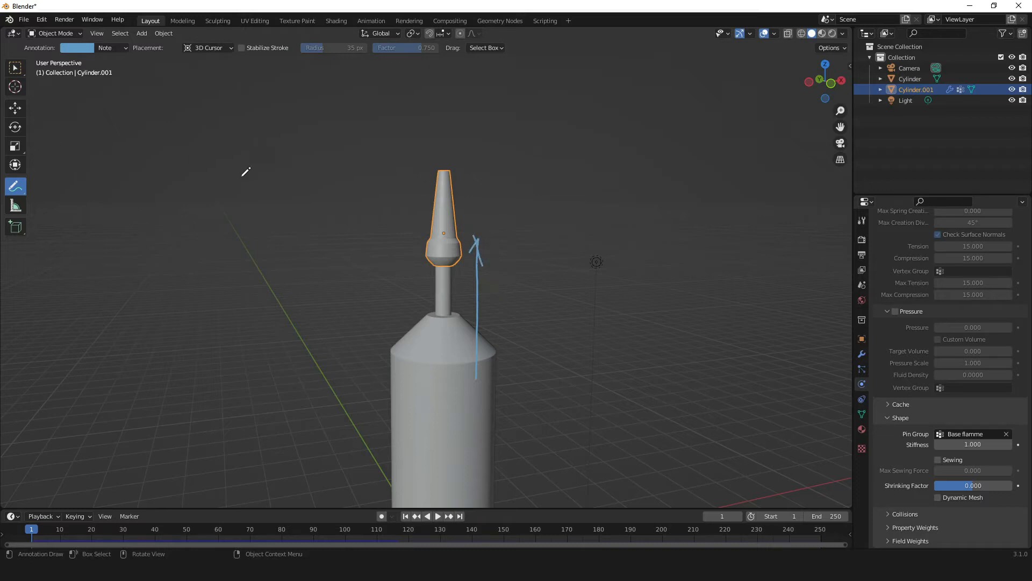
key(ctrl+z)
key(ctrl+z)
key(ctrl+z)
scroll(531, 261, down, 3)
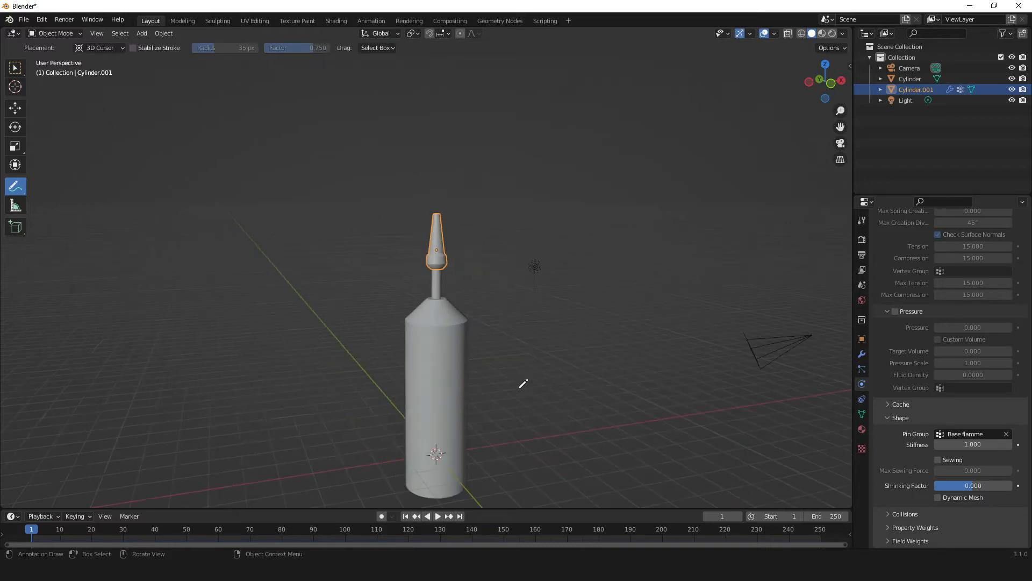
click(23, 71)
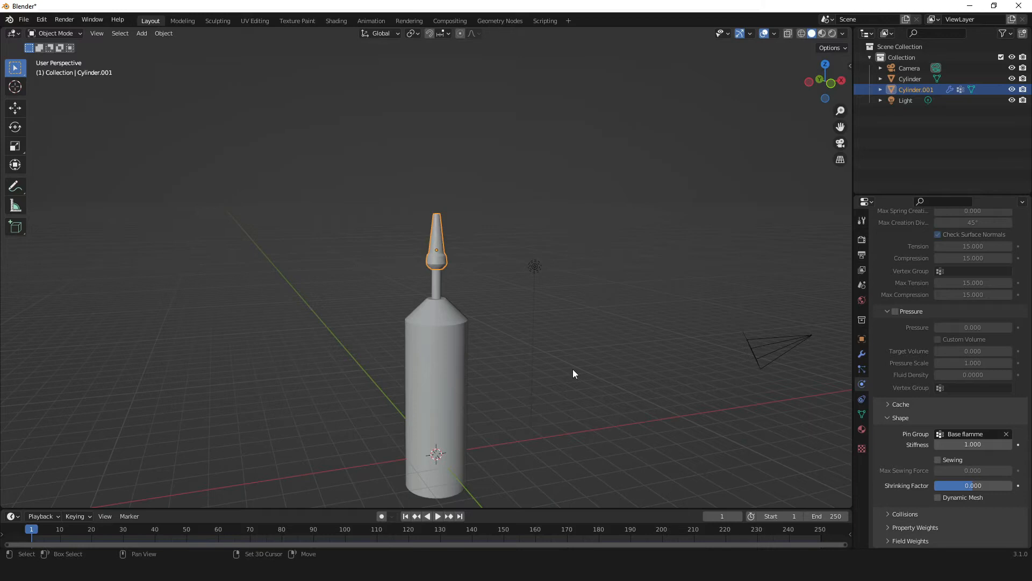
Add a Wind force field to the scene and raise it along Z to the bottle's neck, just below the flame.
key(shift+a)
mouse_move(574, 373)
key(shift+a)
mouse_move(543, 509)
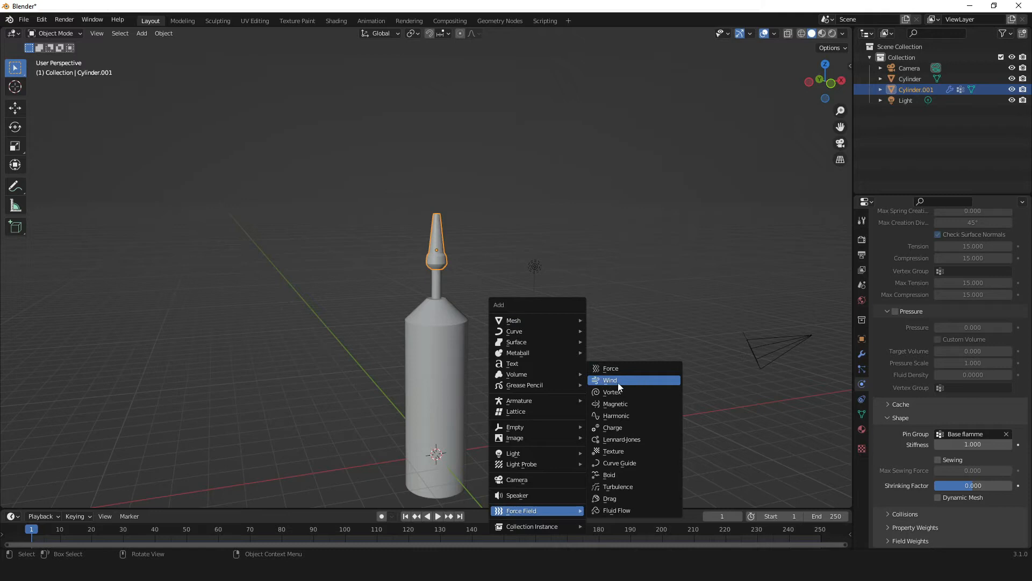
click(640, 379)
middle_drag(639, 380, 463, 418)
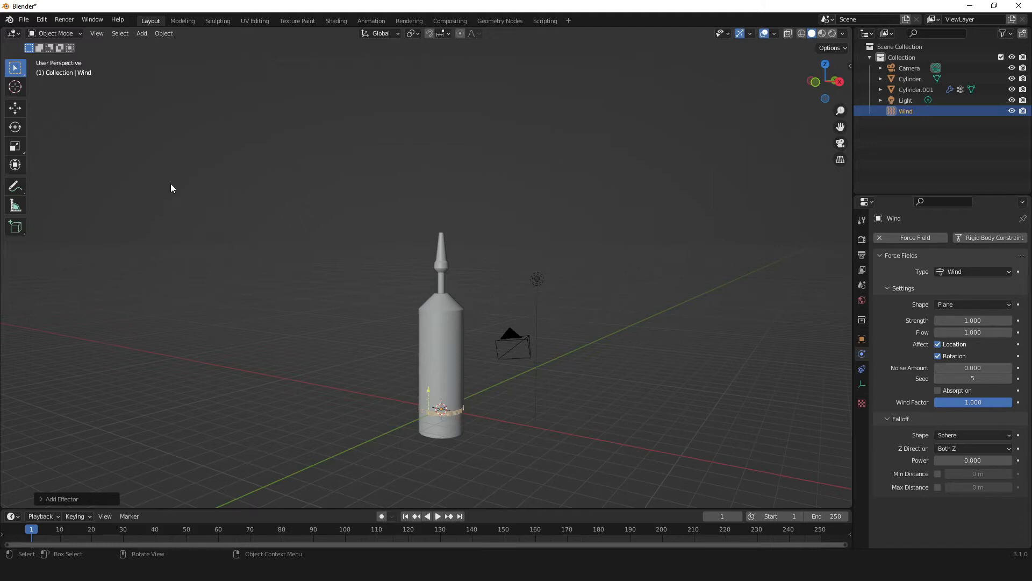
click(18, 111)
drag(443, 367, 442, 234)
Play the cloth simulation with the wind at its default strength and return to frame 1.
scroll(418, 267, up, 3)
middle_drag(419, 268, 538, 317)
key(space)
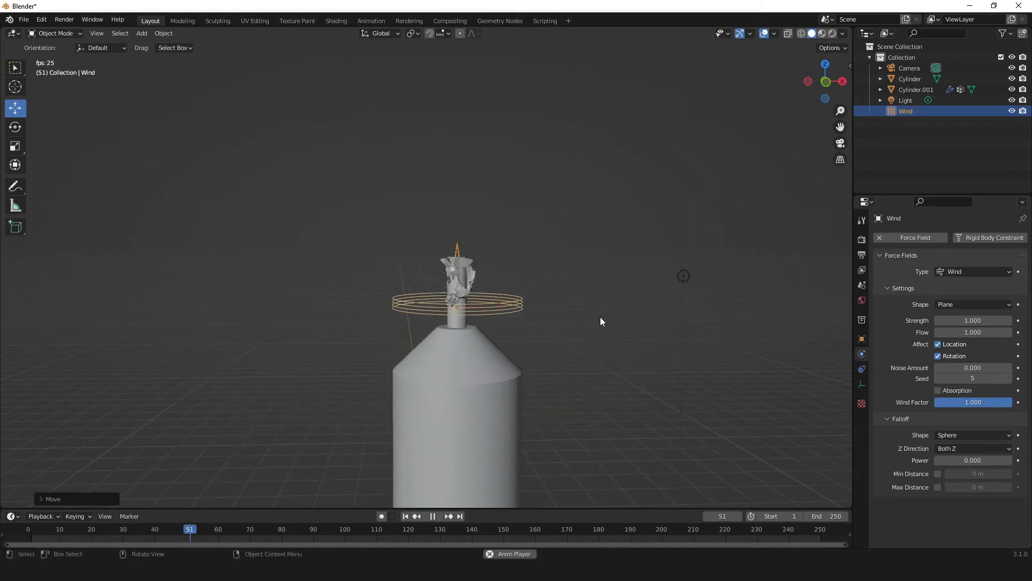
key(space)
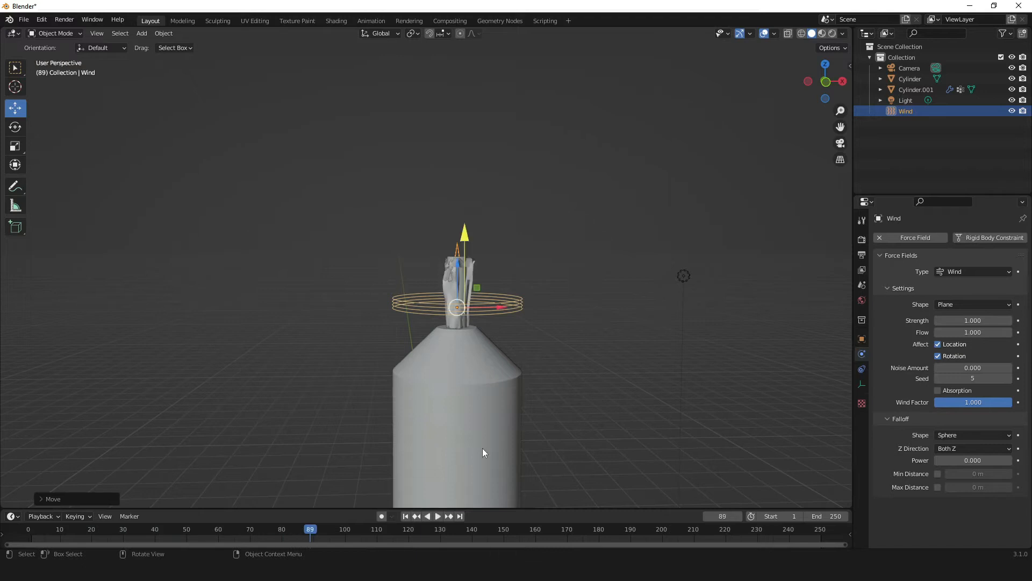
click(407, 516)
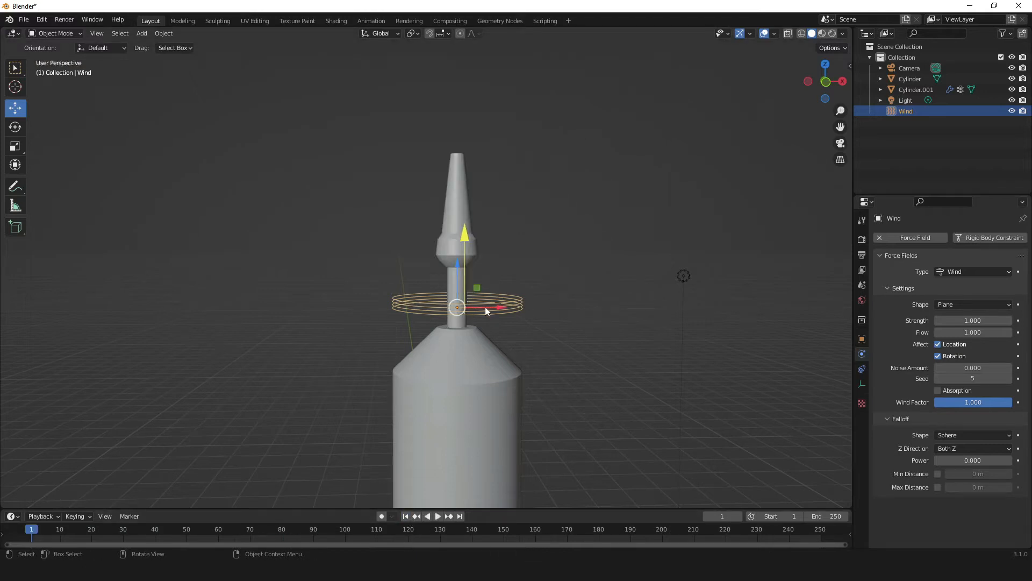
Test the cloth simulation with a wind strength of 1200 and return to frame 1.
double_click(937, 321)
text(120)
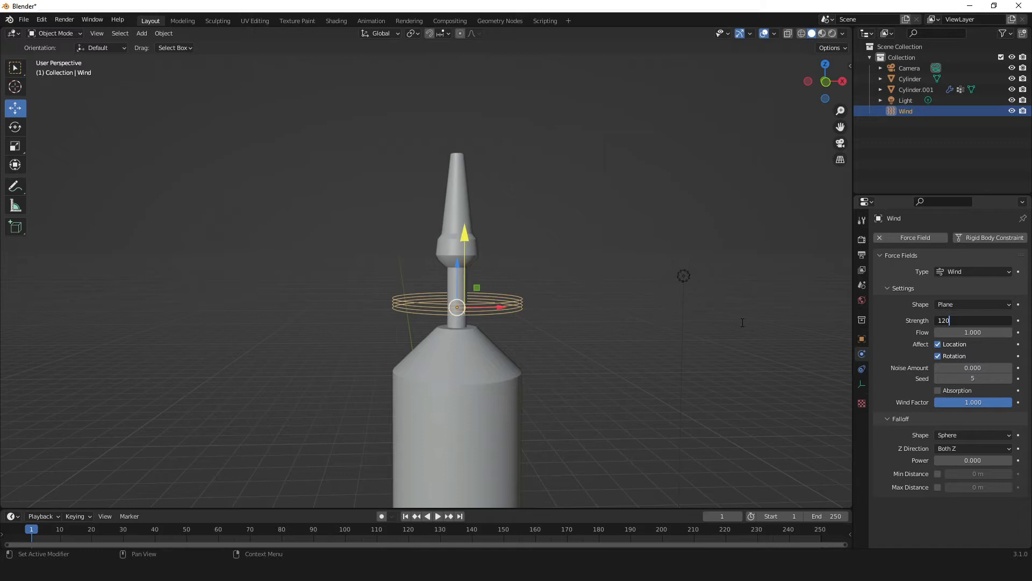
text(0)
key(Return)
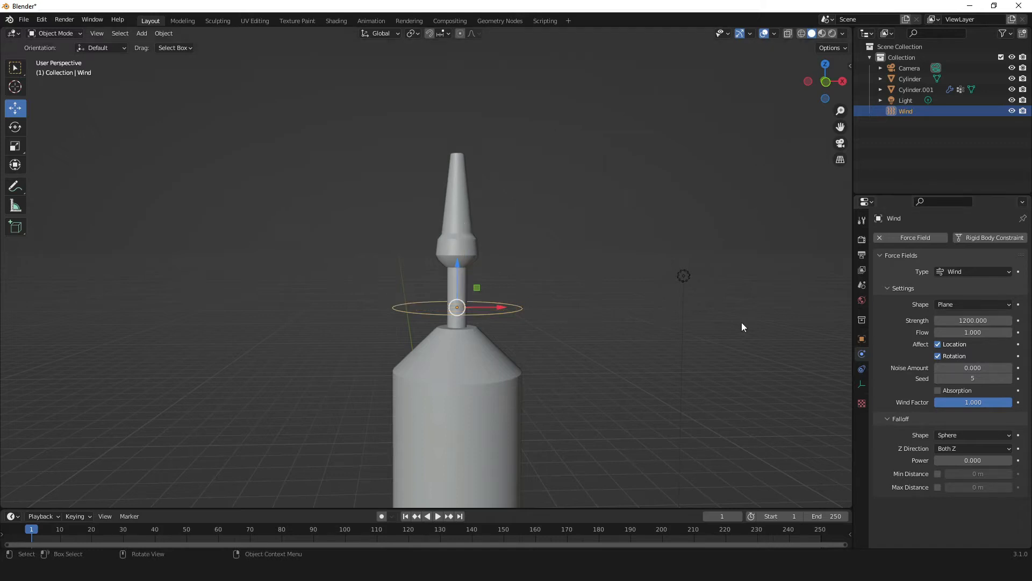
click(437, 518)
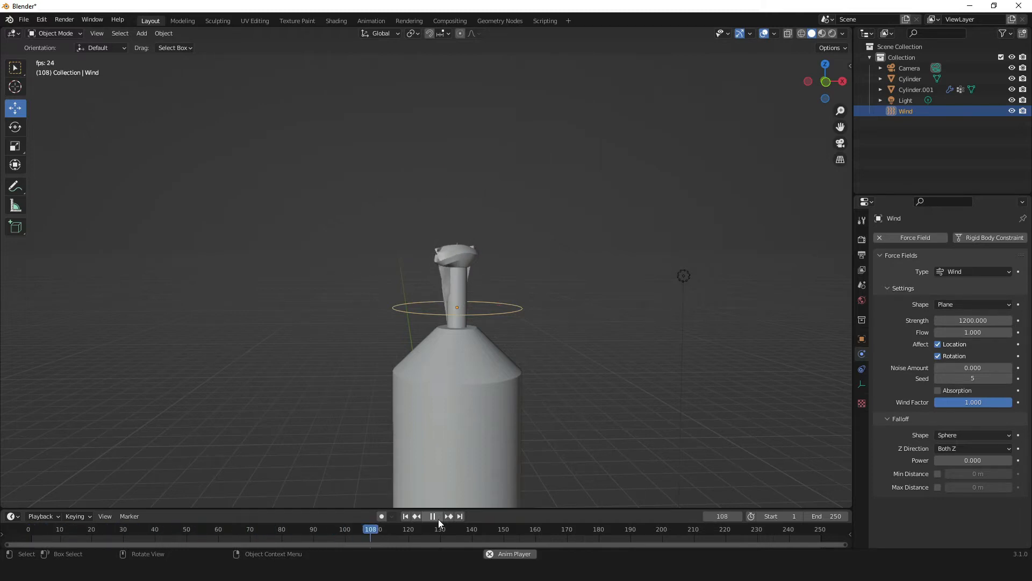
click(437, 517)
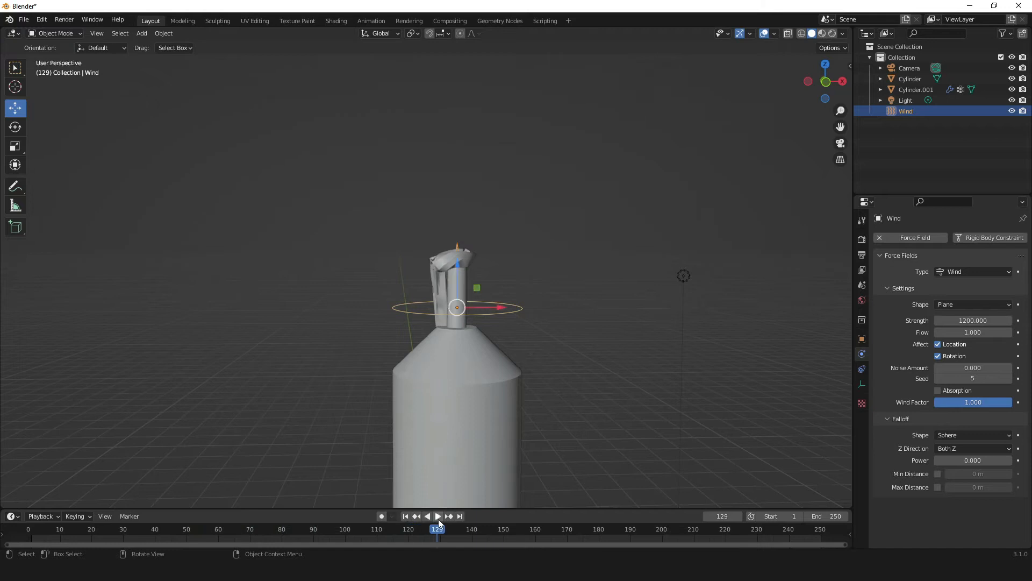
click(407, 515)
Set the Wind force field's strength to 12000.
click(975, 321)
click(947, 321)
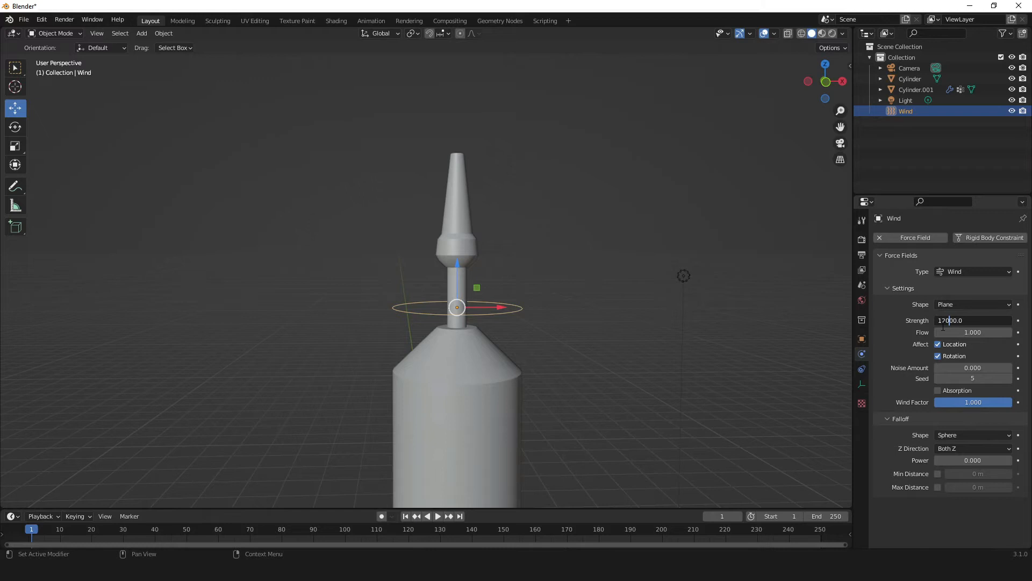
key(Return)
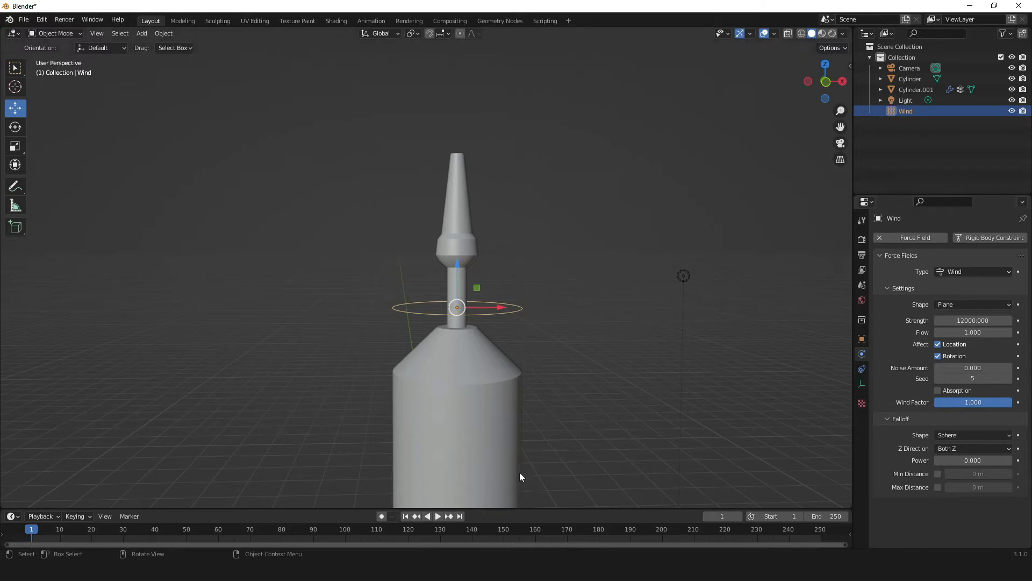
Play the simulation at the new wind strength, examine the flame's motion from another angle, and return to frame 1.
click(438, 516)
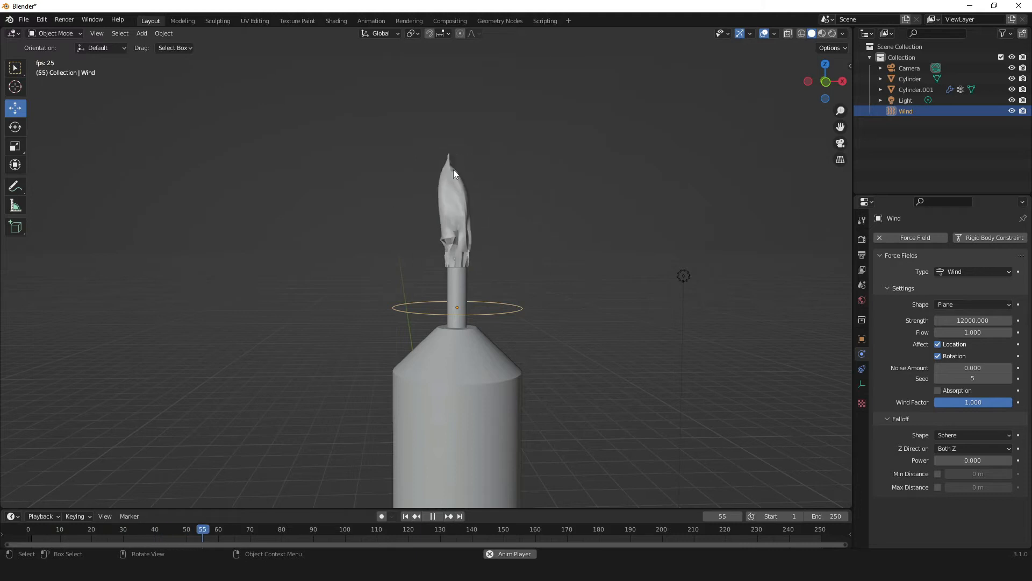
middle_drag(454, 240, 468, 282)
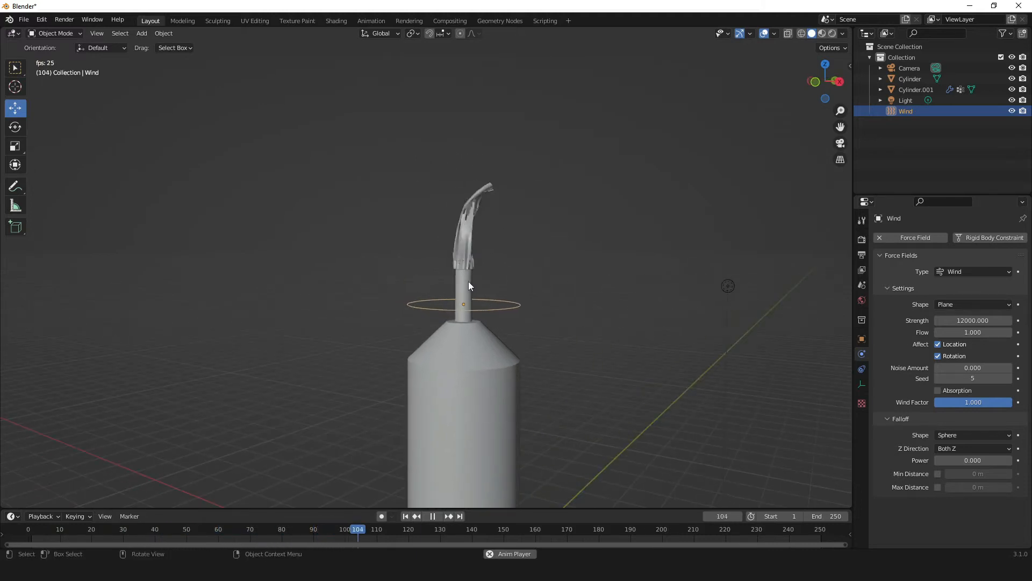
key(space)
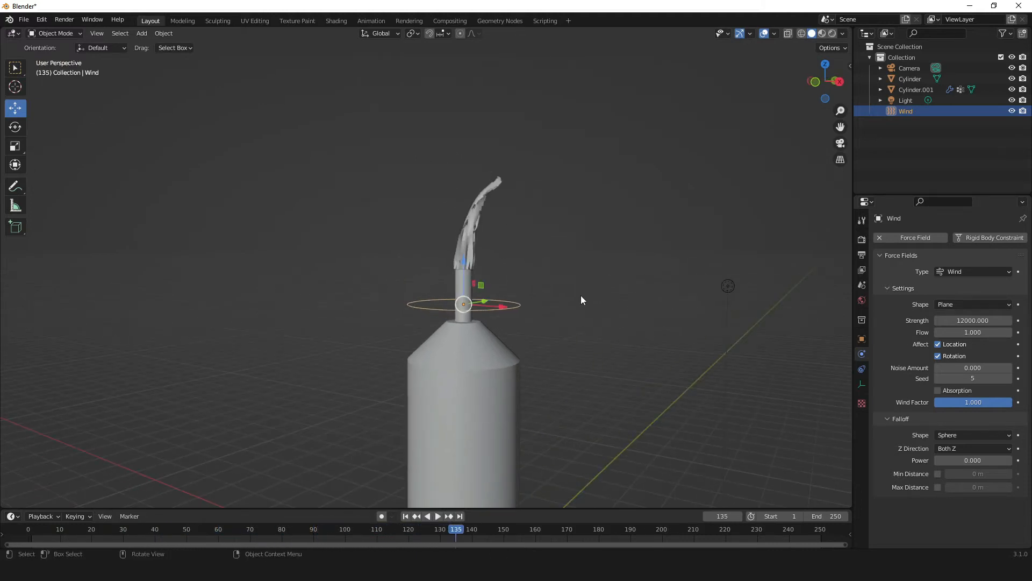
click(406, 516)
Add a Subdivision Surface modifier to the flame mesh below its Cloth modifier.
scroll(484, 350, up, 3)
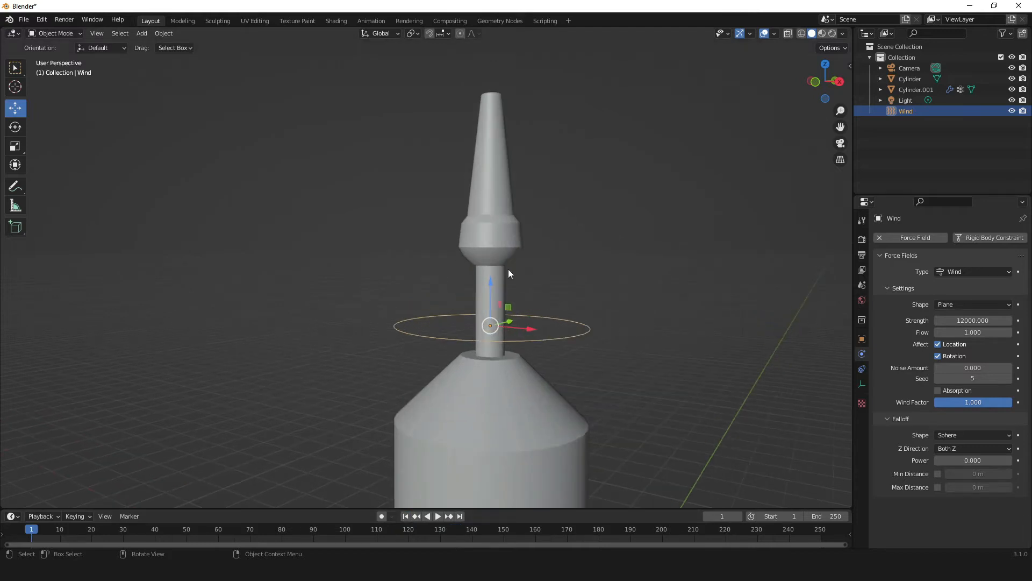
click(515, 208)
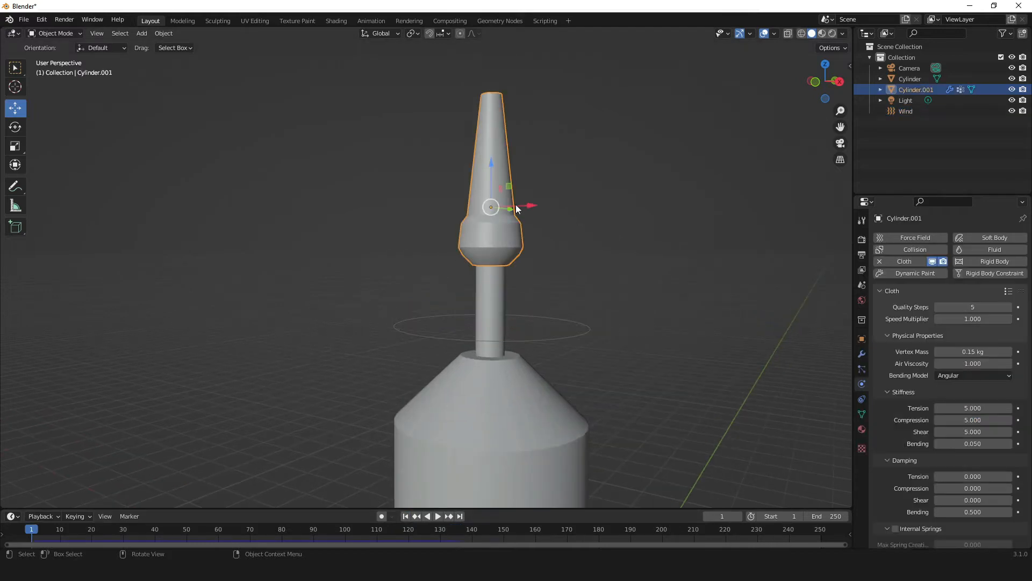
click(862, 354)
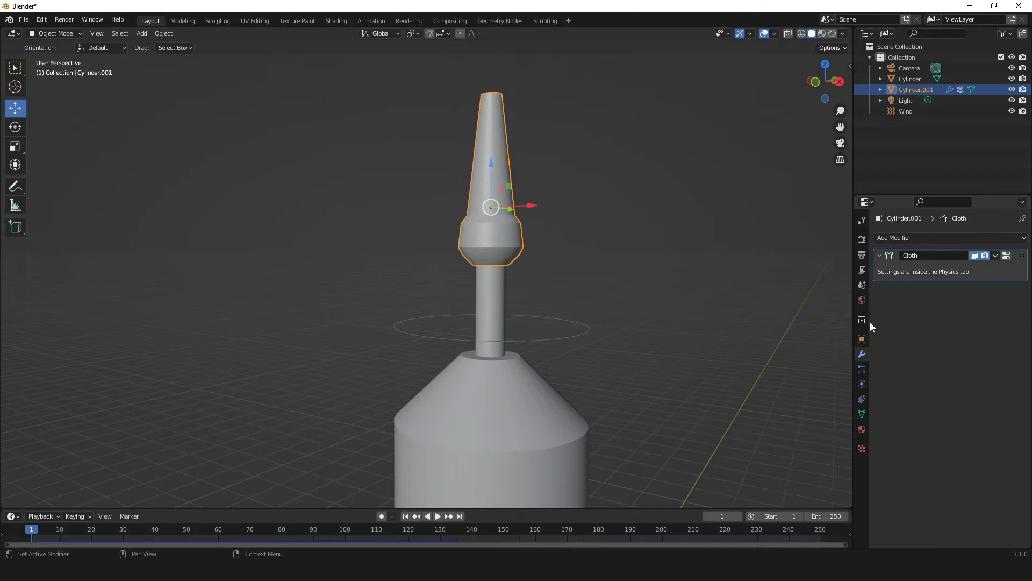
click(928, 238)
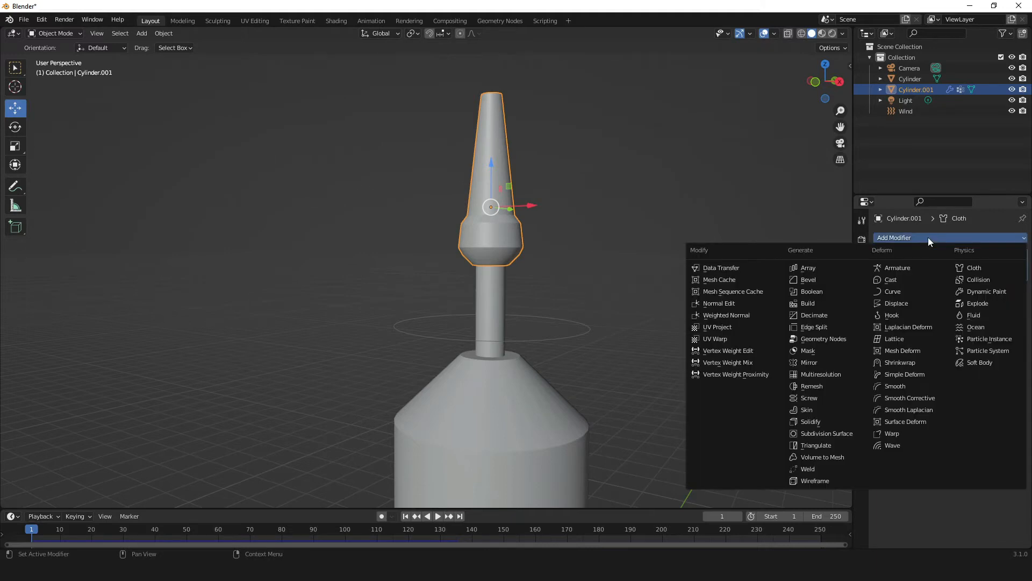
click(831, 434)
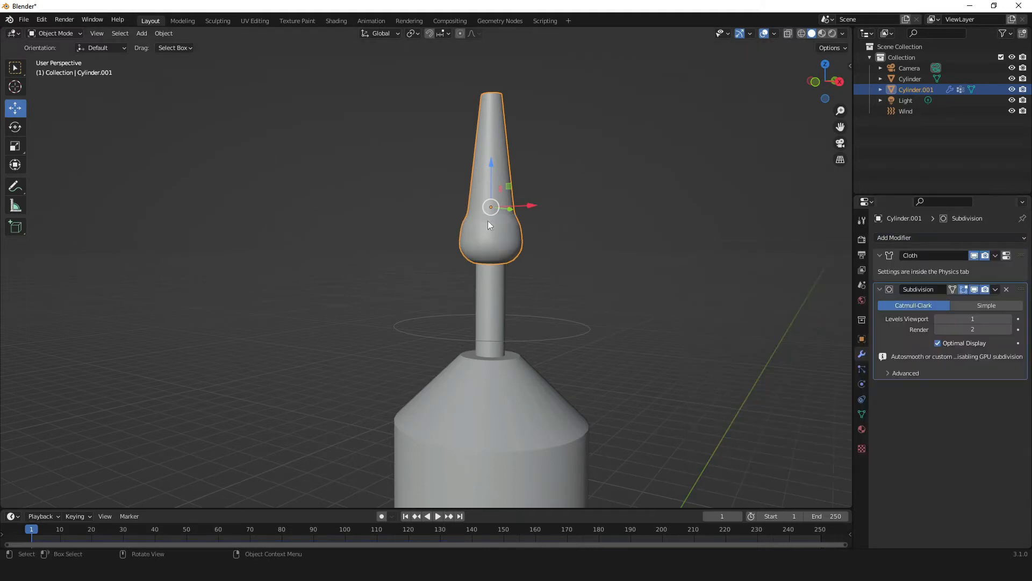
Play the smoothed flame's simulation, examine its motion from near and far, and return to frame 1.
middle_drag(489, 215, 509, 218)
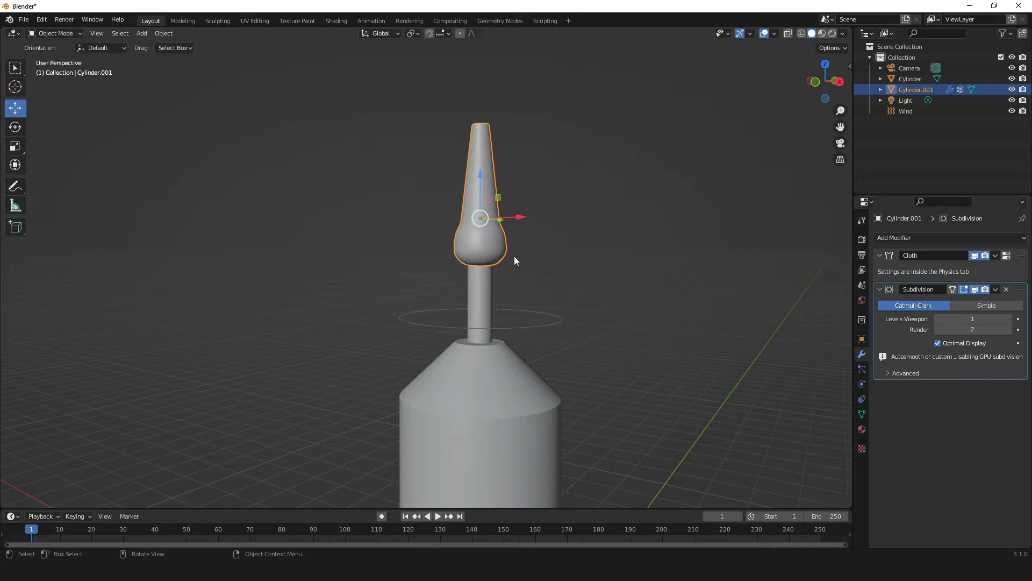
middle_drag(538, 345, 600, 309)
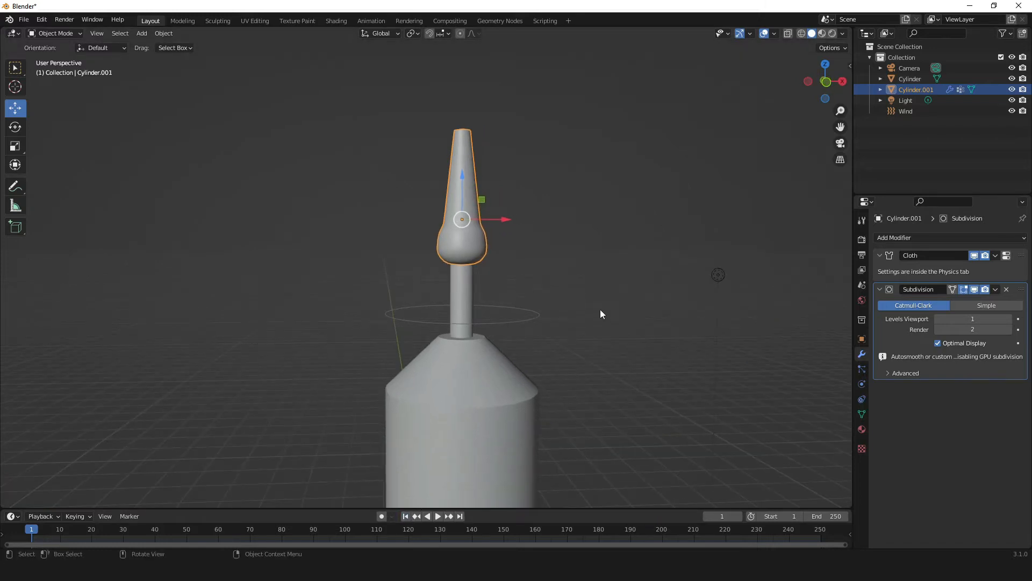
key(space)
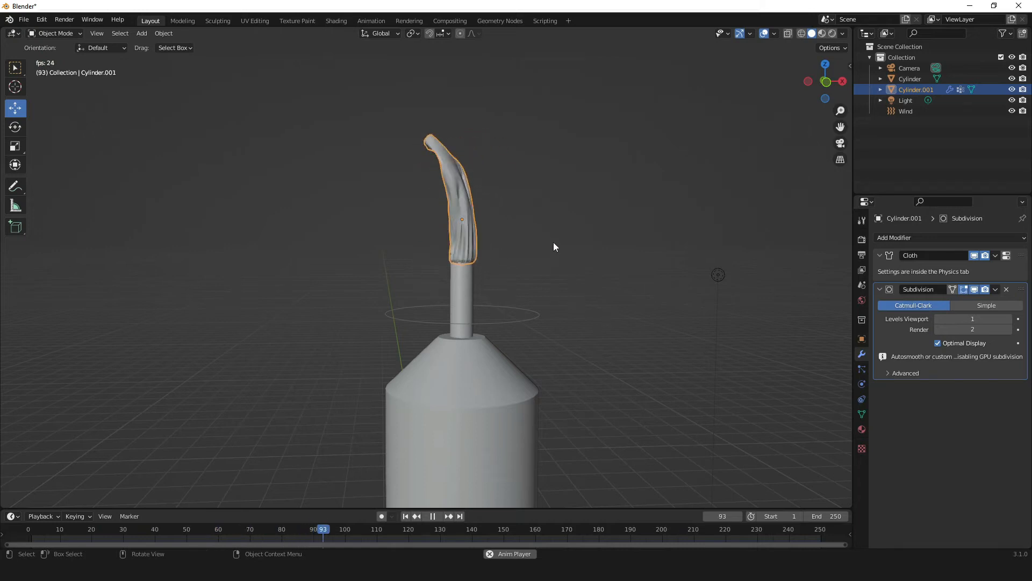
scroll(554, 243, down, 7)
scroll(498, 280, up, 5)
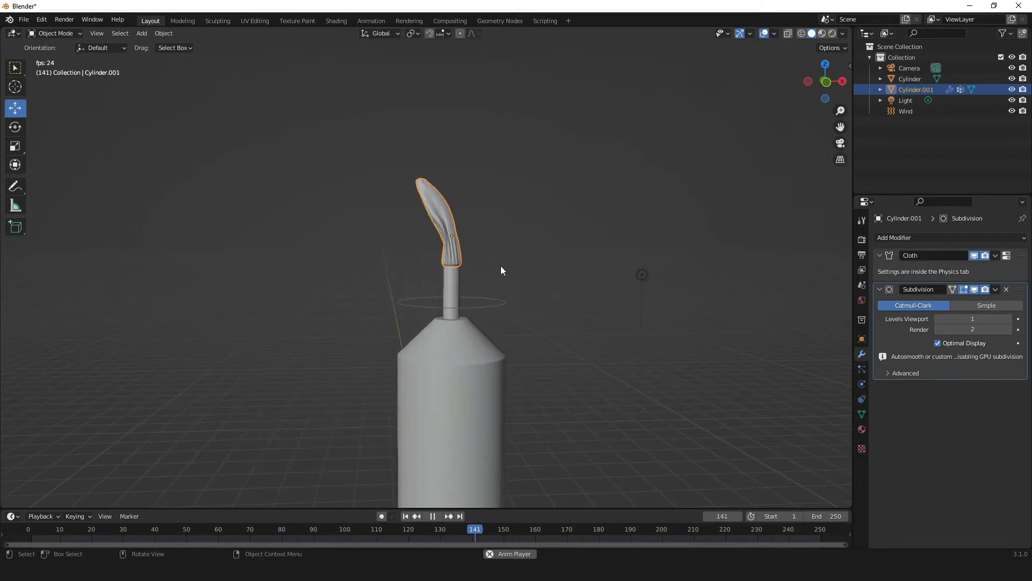
key(space)
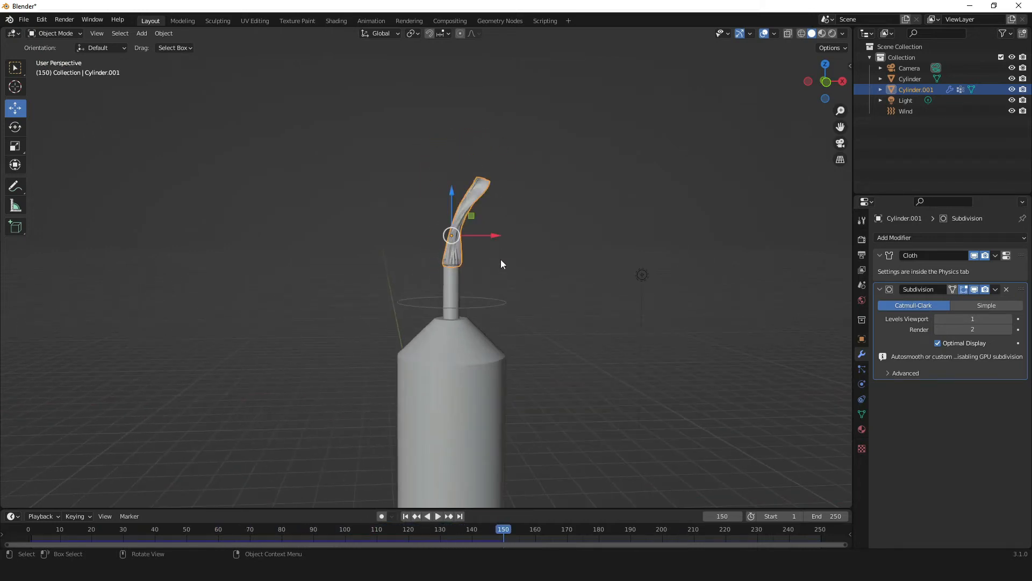
click(407, 516)
In Edit Mode, select the entire flame mesh and scale it down slightly.
scroll(479, 234, up, 3)
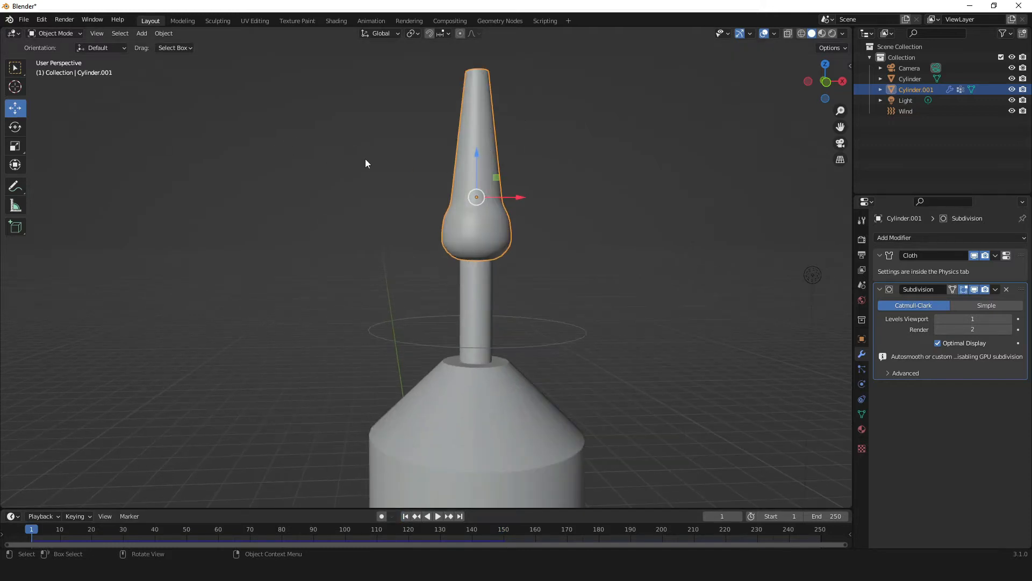
scroll(339, 189, down, 2)
key(Tab)
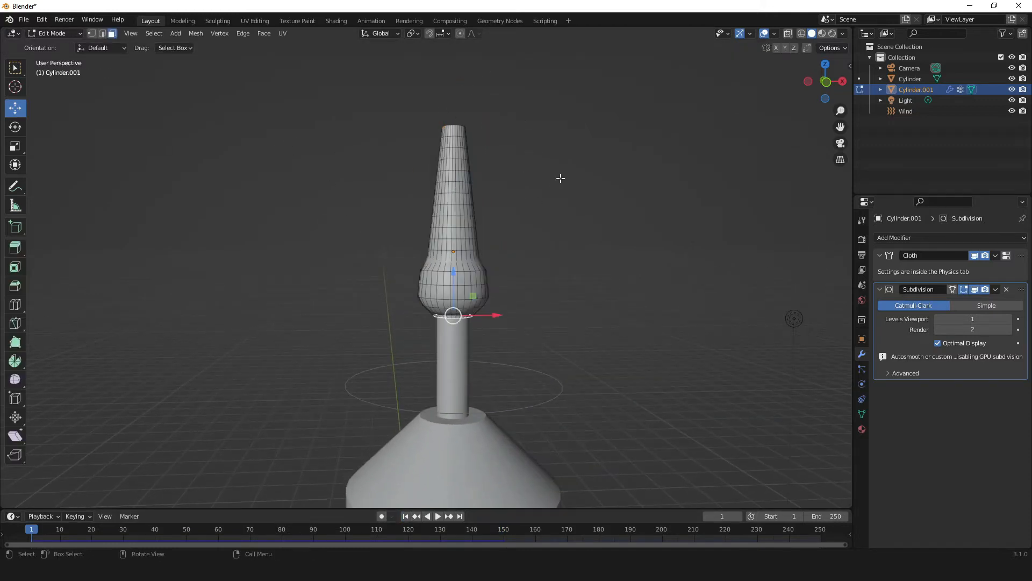
middle_drag(561, 179, 544, 215)
key(a)
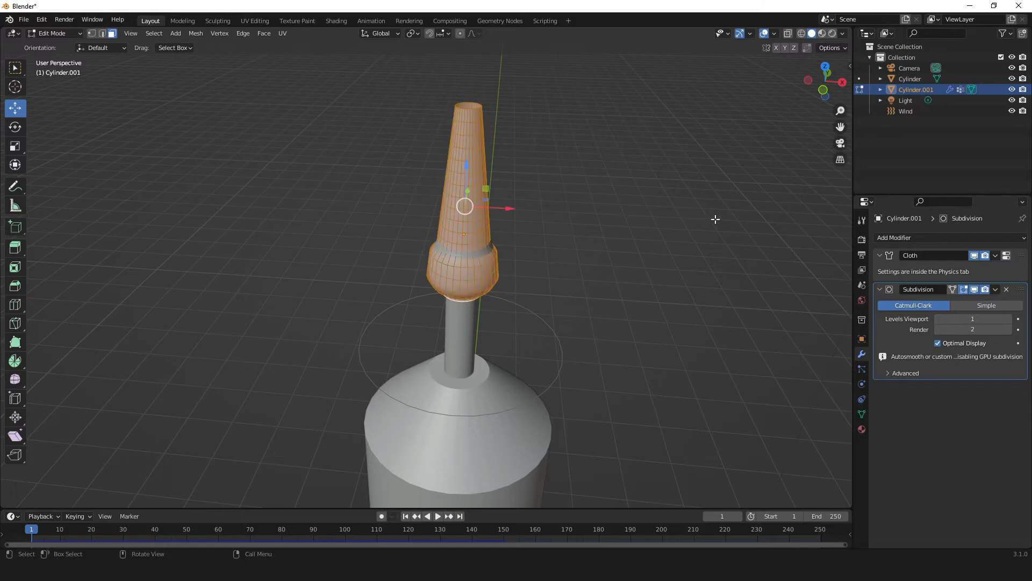
key(s)
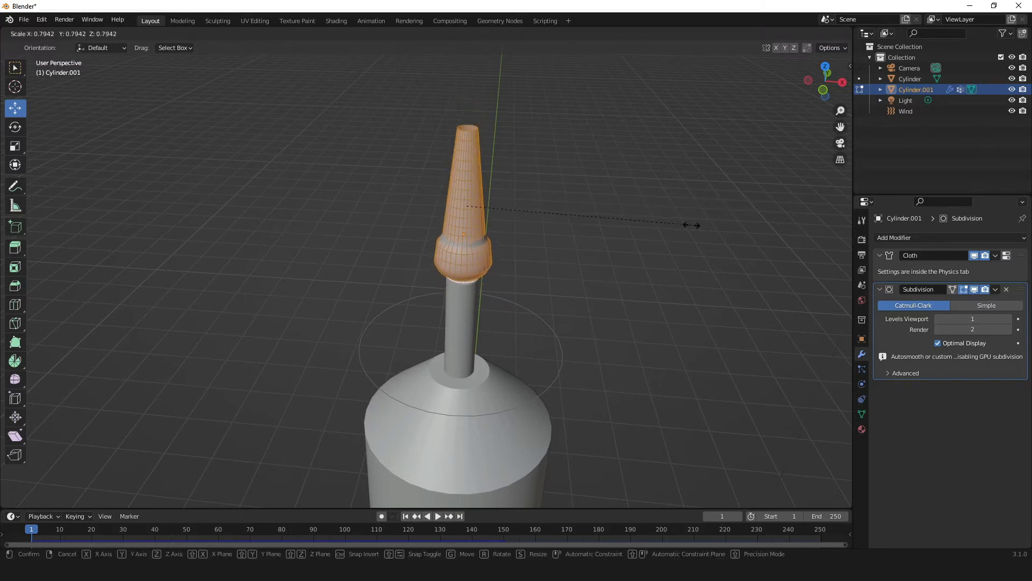
click(730, 216)
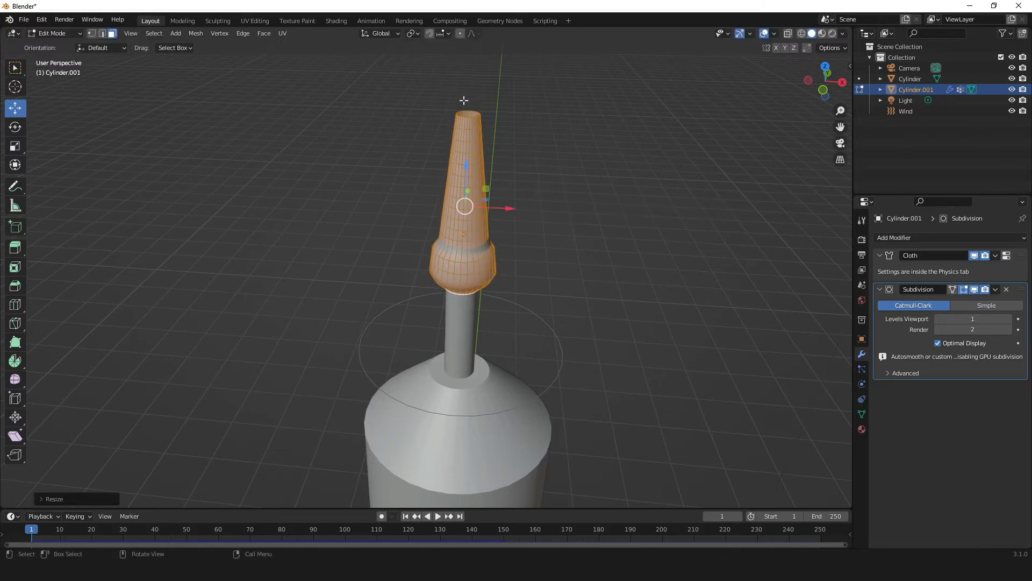
From the front in wireframe, select the flame mesh's upper section and stretch it slightly along Z.
click(825, 94)
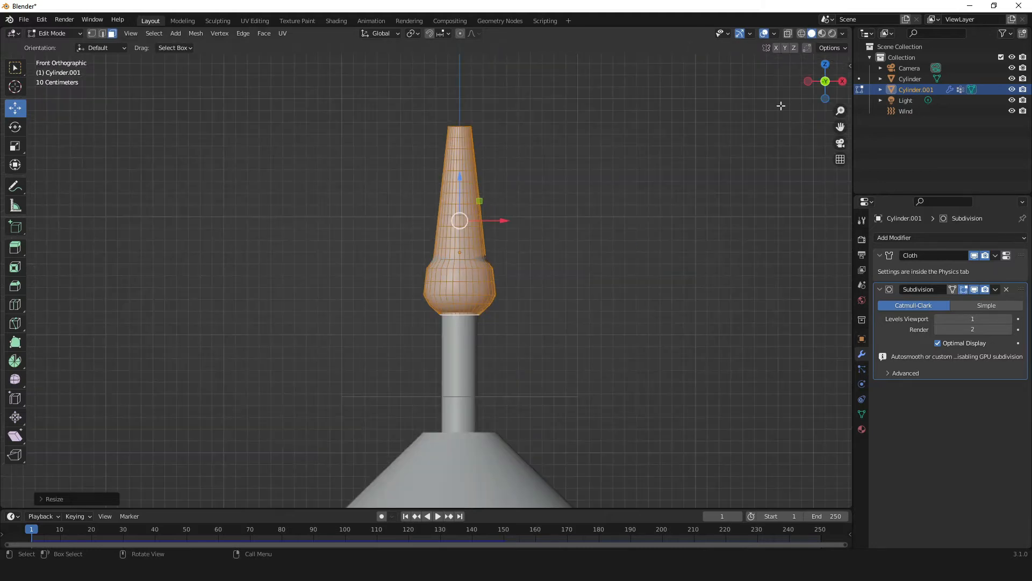
click(801, 34)
drag(347, 80, 577, 245)
key(g)
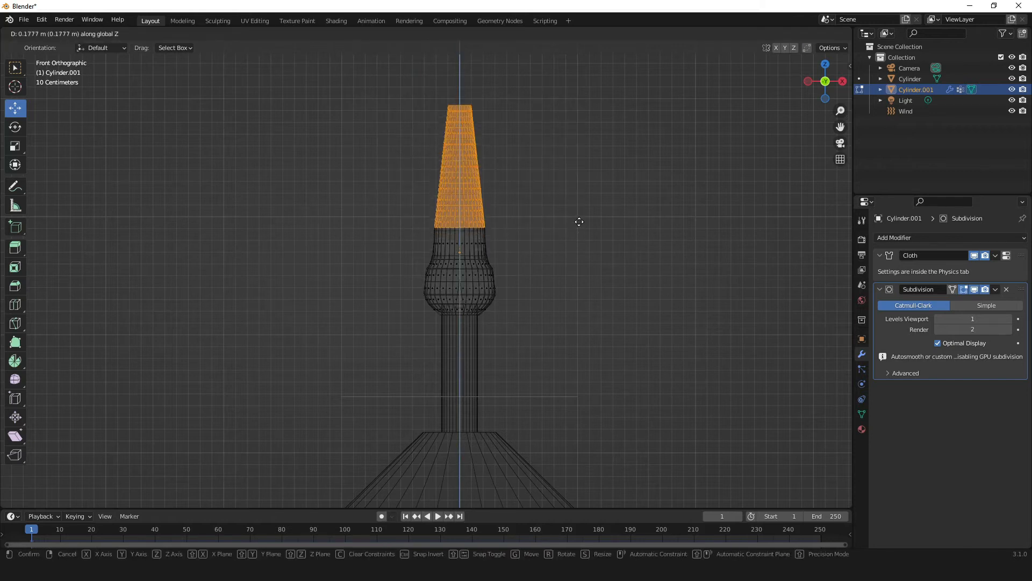
key(Escape)
key(s)
key(z)
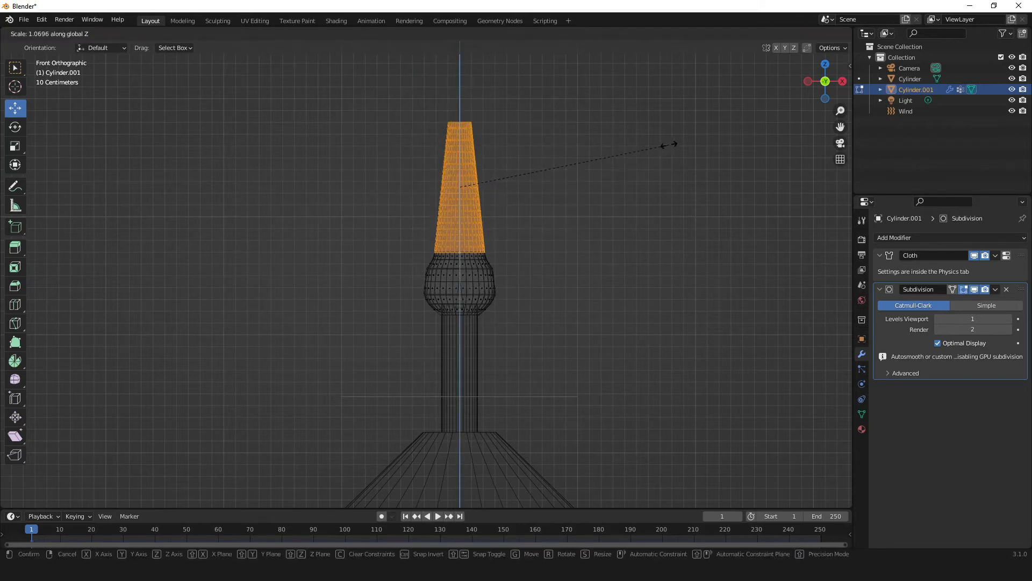
click(687, 137)
Raise the selected upper section of the flame about 0.1 m, and go back to Object Mode with solid shading.
key(g)
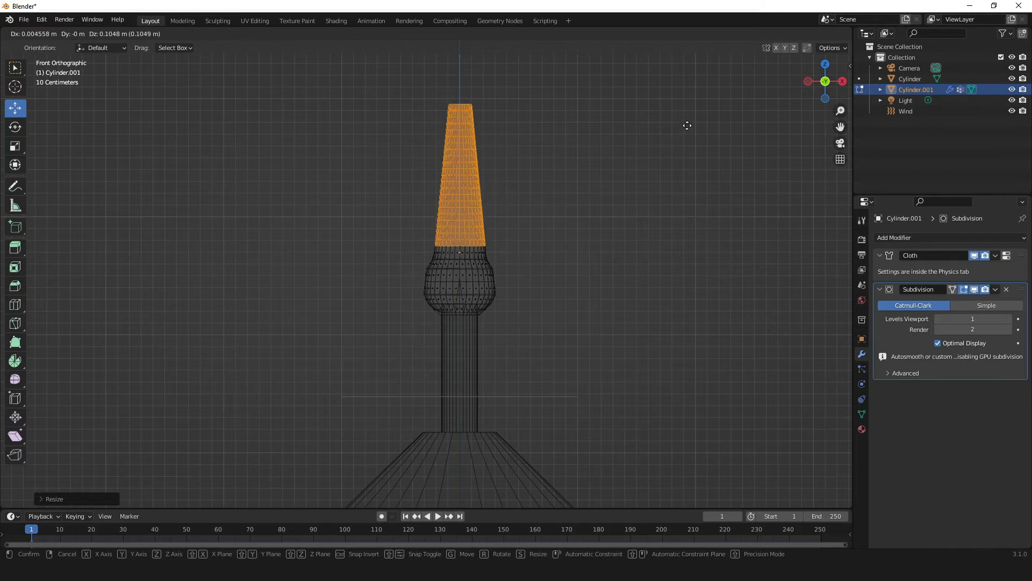
click(688, 124)
scroll(651, 192, down, 3)
key(Tab)
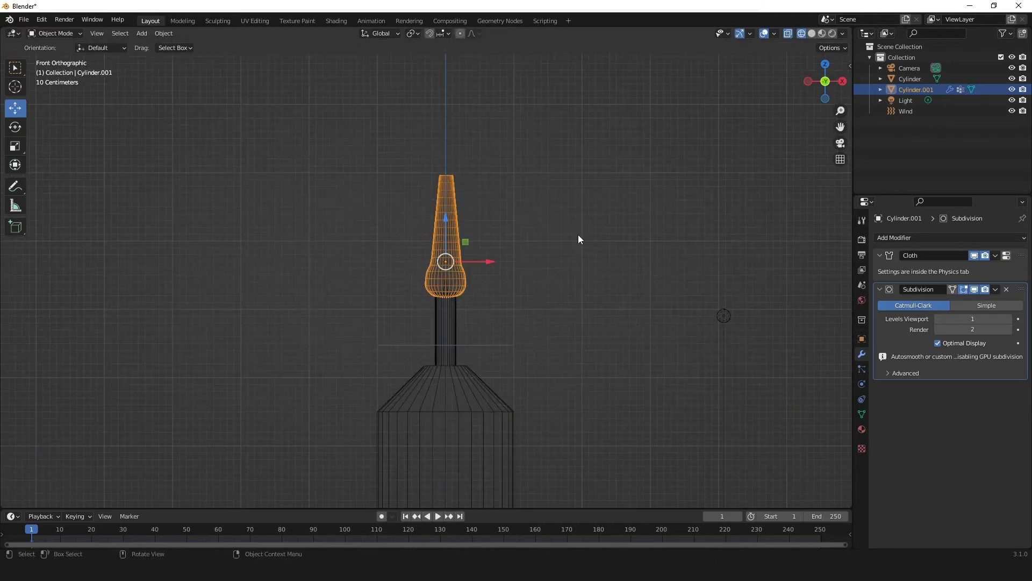
click(812, 33)
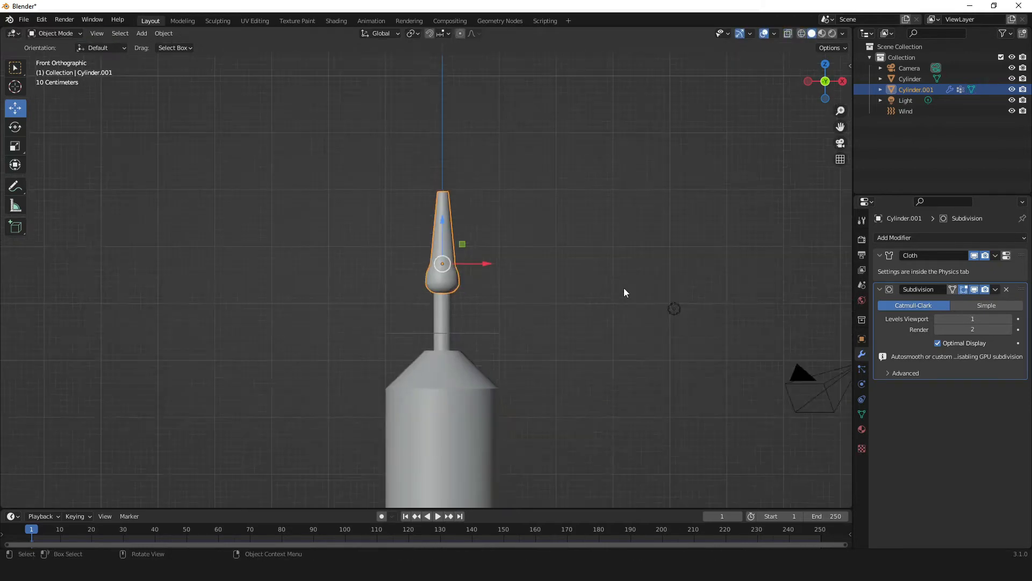
middle_drag(622, 291, 607, 304)
key(Tab)
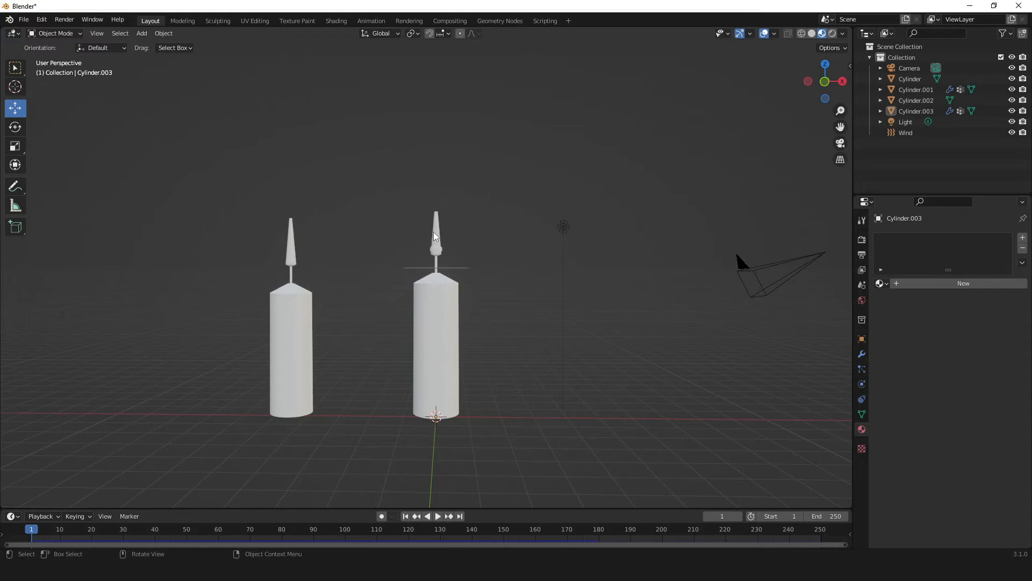
Examine both candles' flames from several sides and review the Wind force field's physics settings.
scroll(304, 284, down, 1)
middle_drag(316, 280, 364, 290)
scroll(365, 291, up, 3)
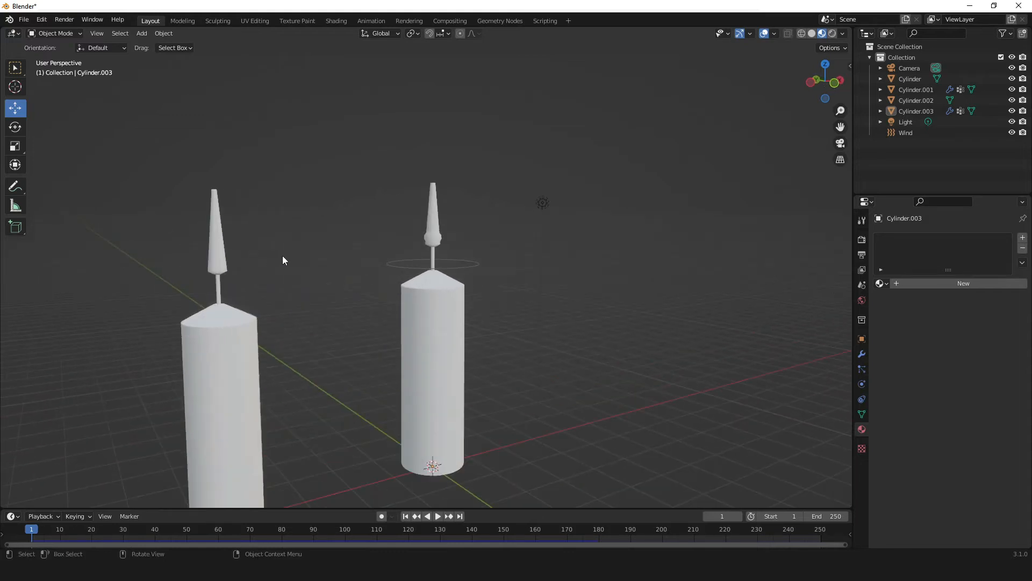
click(220, 257)
click(442, 236)
middle_drag(491, 272, 351, 225)
click(339, 226)
click(862, 354)
click(862, 367)
click(431, 266)
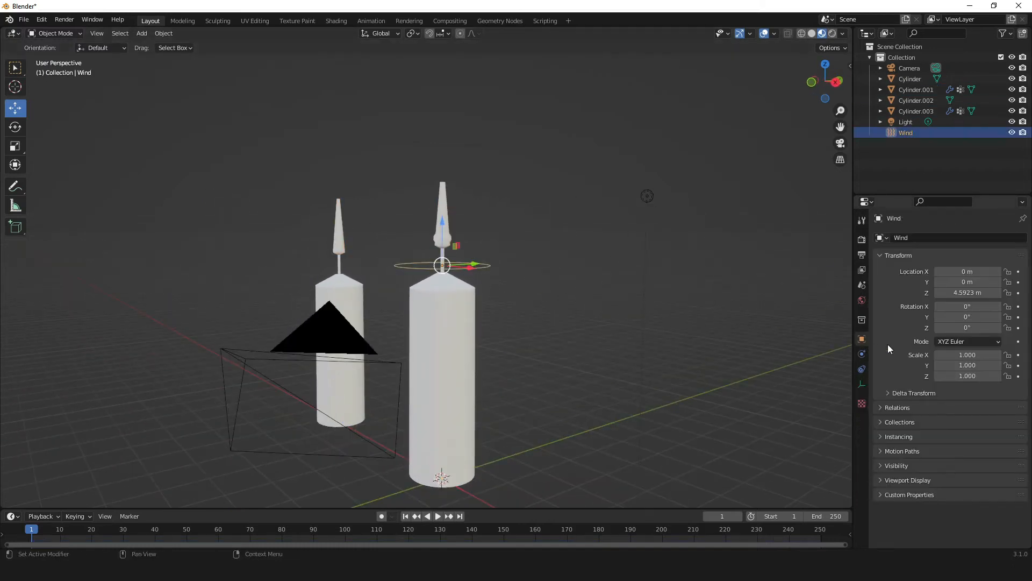
click(862, 353)
click(862, 368)
click(862, 354)
middle_drag(345, 311, 477, 320)
scroll(484, 226, up, 3)
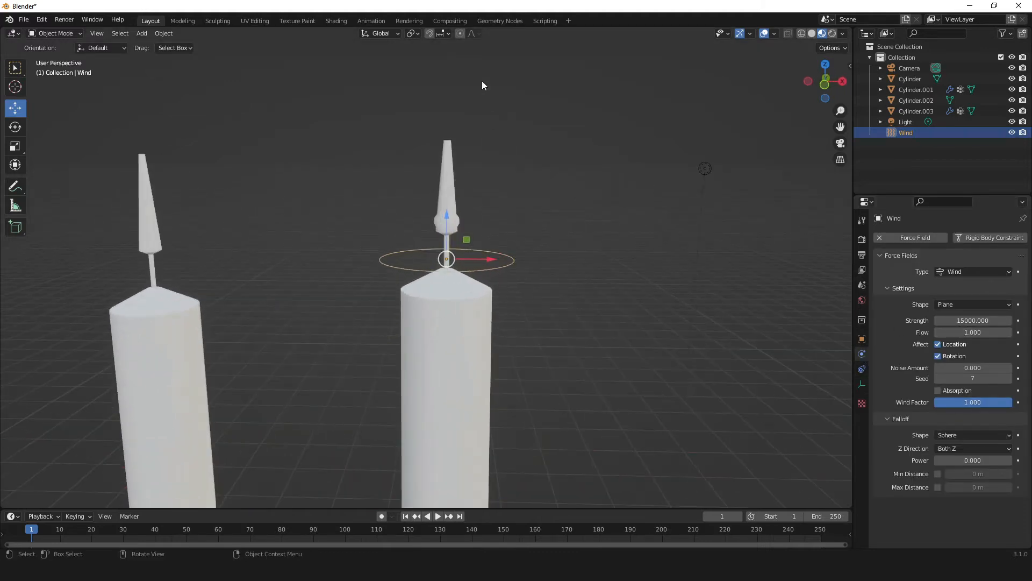
Inspect the mesh of each candle's flame in Edit Mode, starting with the bulb-based one, and return to Object Mode.
scroll(460, 141, up, 2)
click(460, 141)
key(Tab)
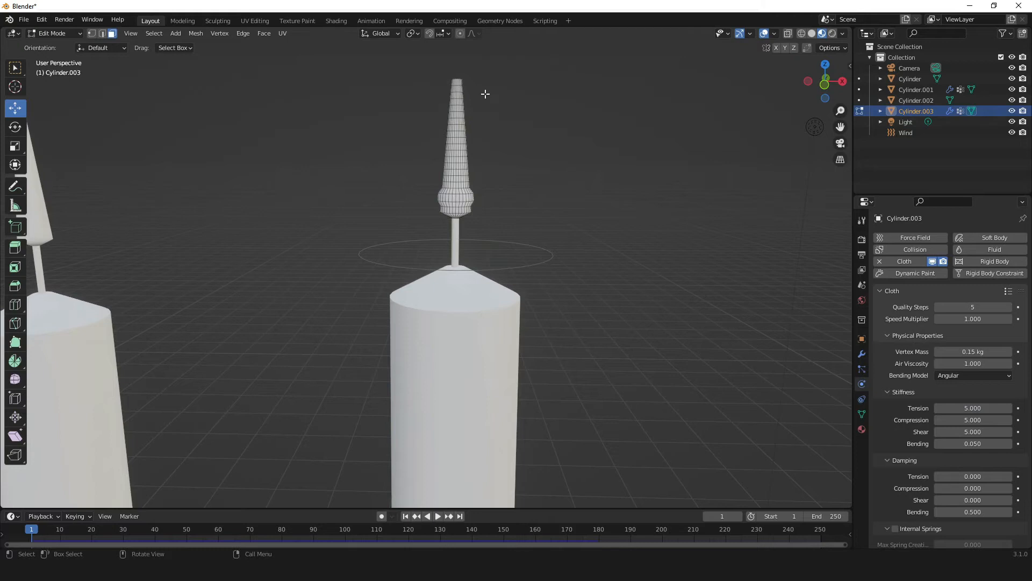
scroll(440, 87, down, 1)
key(Tab)
middle_drag(392, 249, 546, 223)
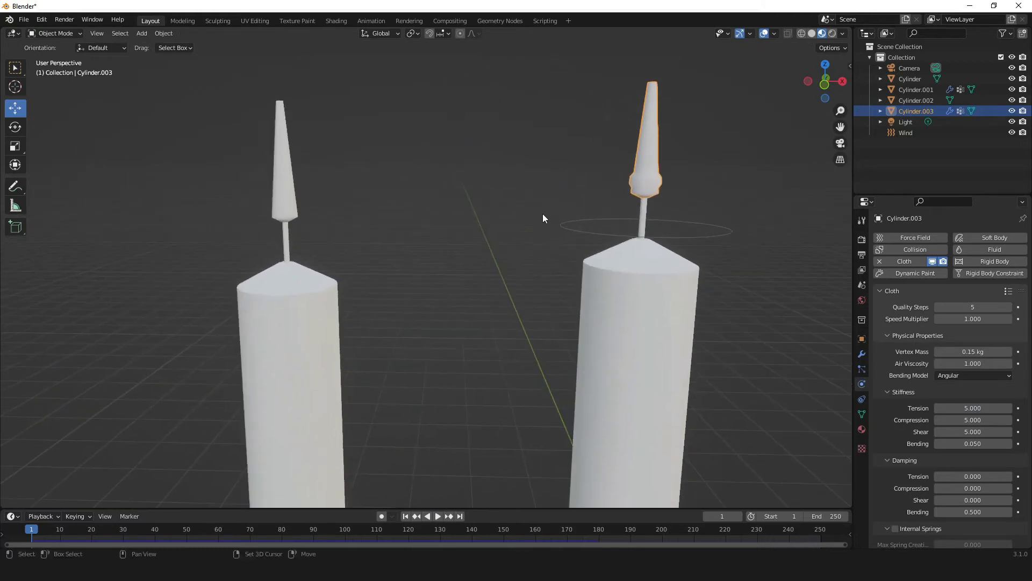
click(278, 157)
middle_drag(289, 178, 315, 208)
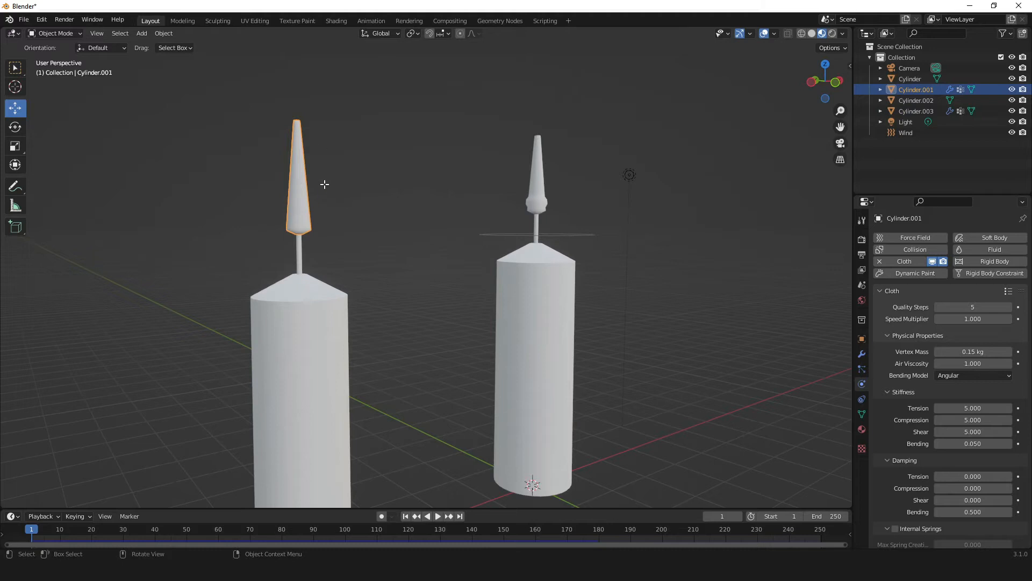
key(Tab)
scroll(321, 198, up, 3)
scroll(220, 88, down, 2)
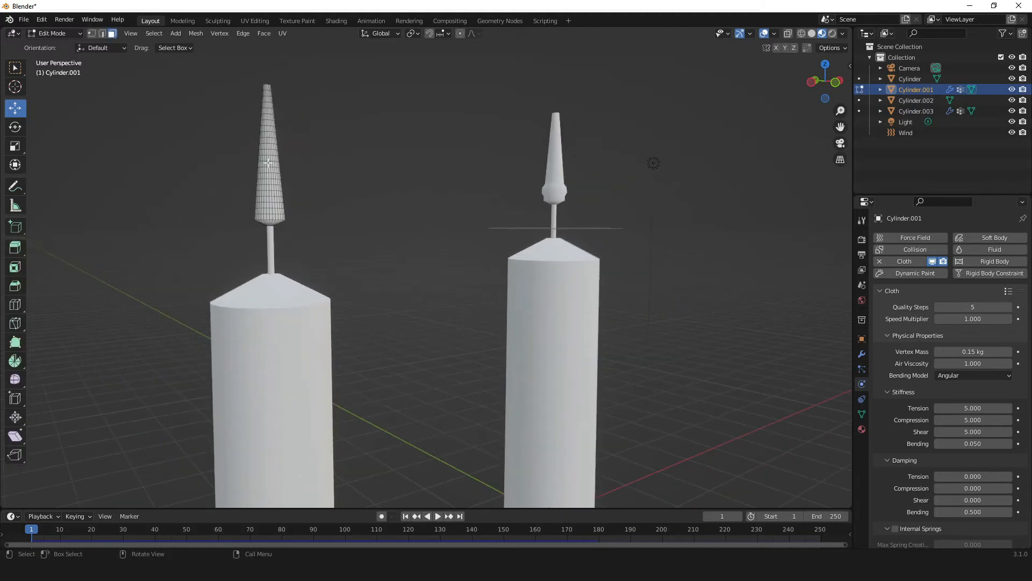
scroll(394, 167, down, 3)
key(Tab)
scroll(505, 226, down, 2)
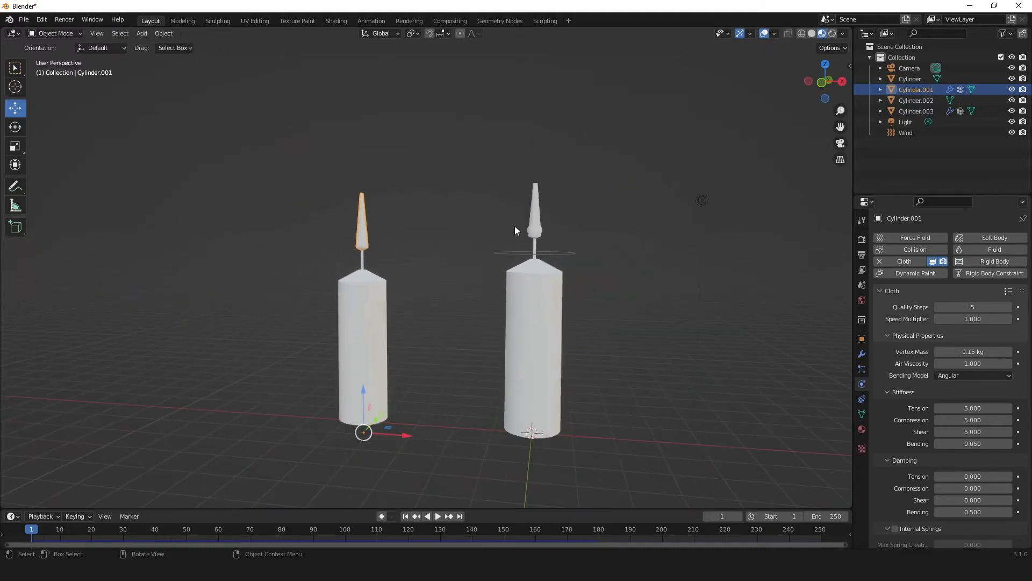
Play the simulation, compare the motion of the two flames, and return to frame 1.
scroll(514, 226, up, 2)
key(space)
scroll(640, 262, down, 2)
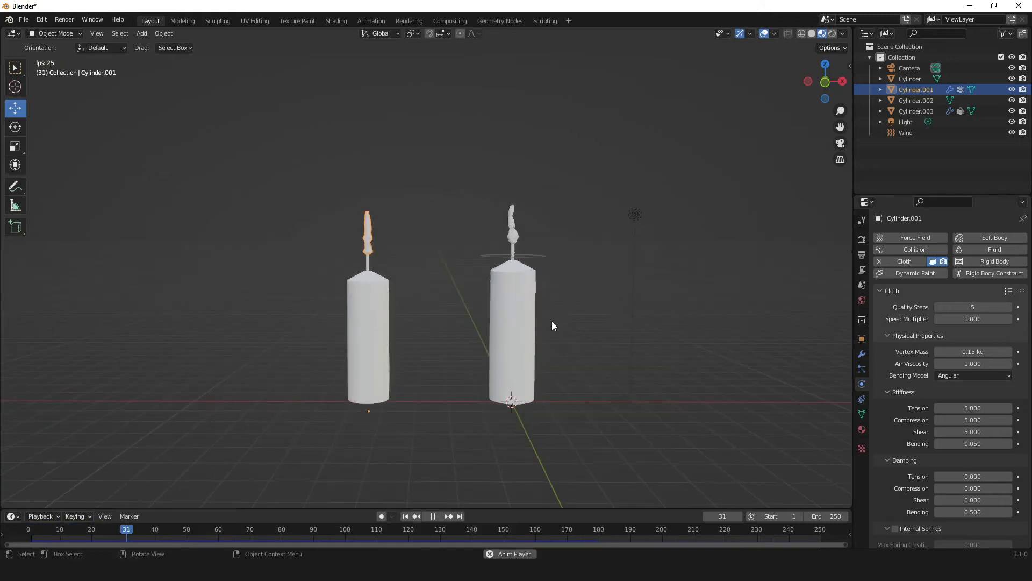
click(441, 281)
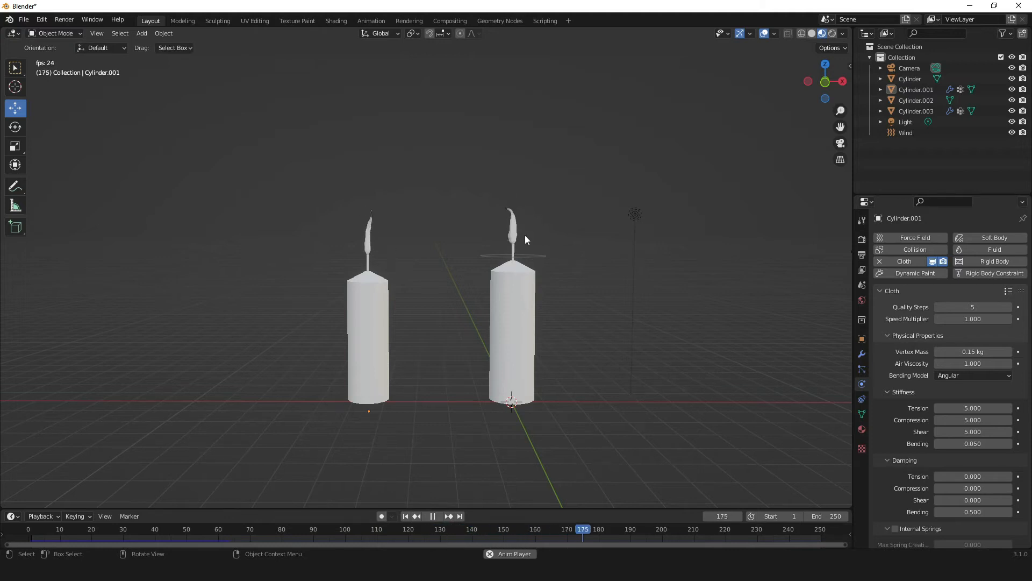
key(space)
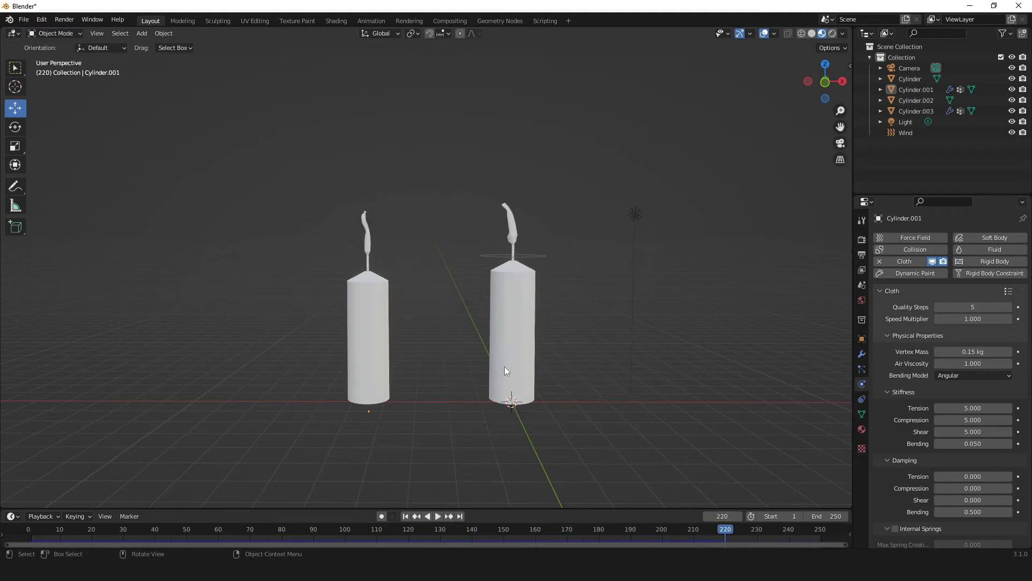
click(410, 517)
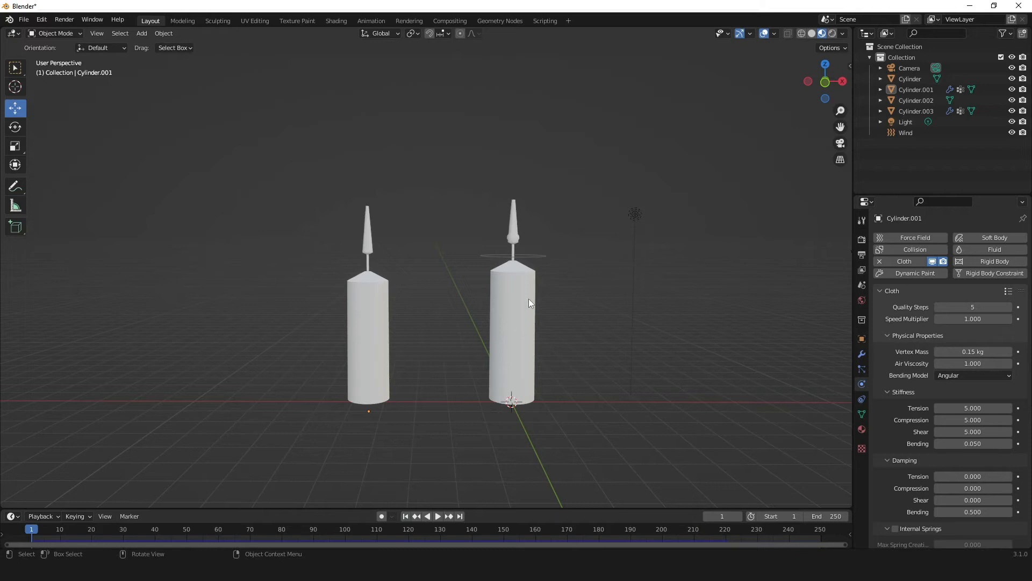
With Material Preview shading active, add a new material to the body of the taller candle.
click(862, 429)
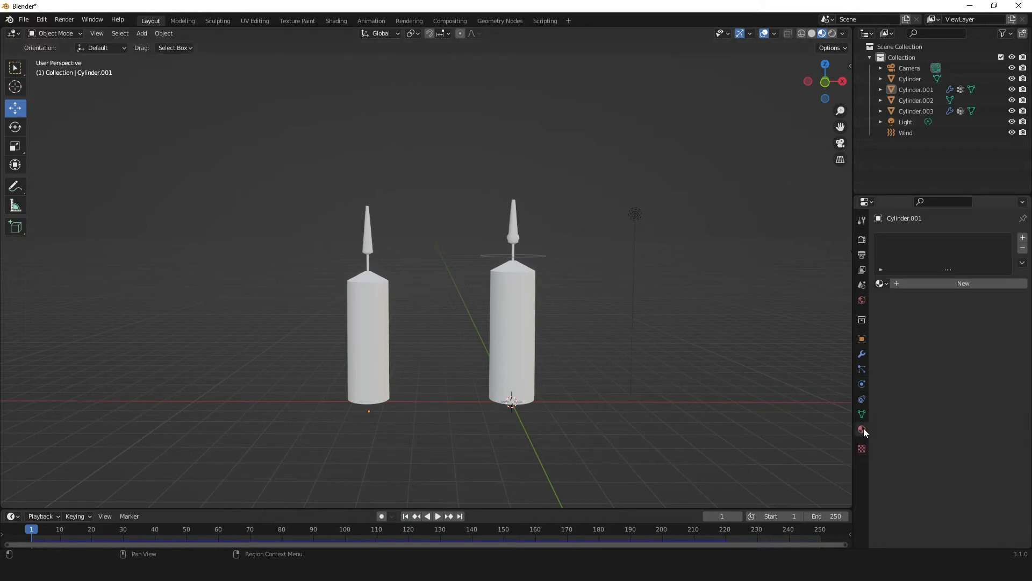
click(514, 318)
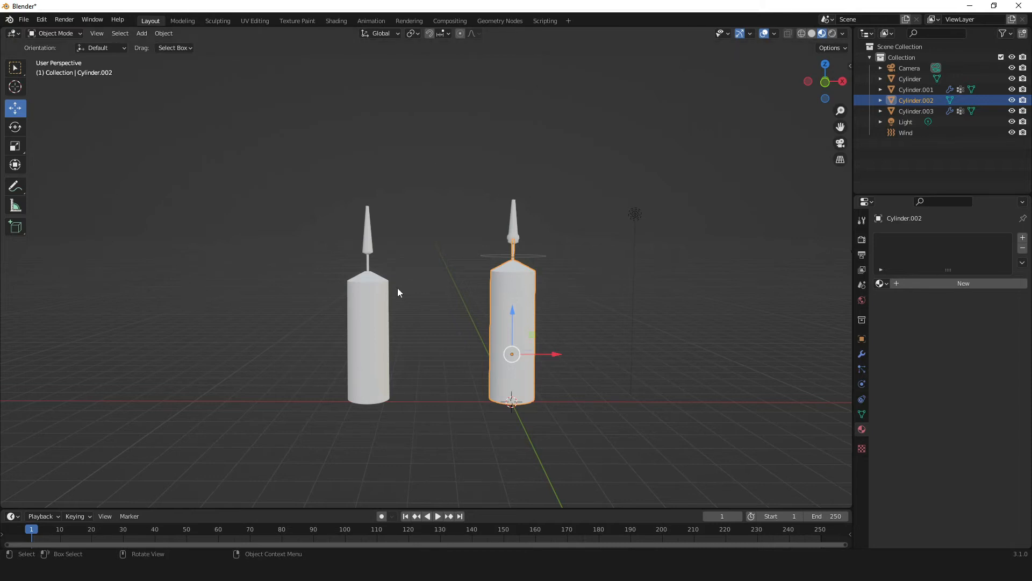
click(374, 317)
click(533, 317)
click(813, 33)
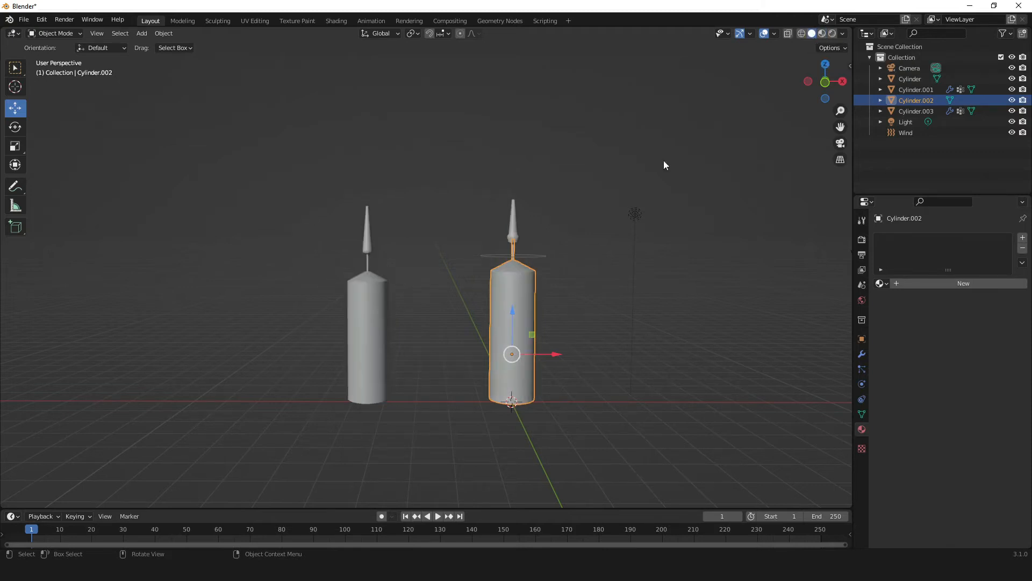
click(822, 34)
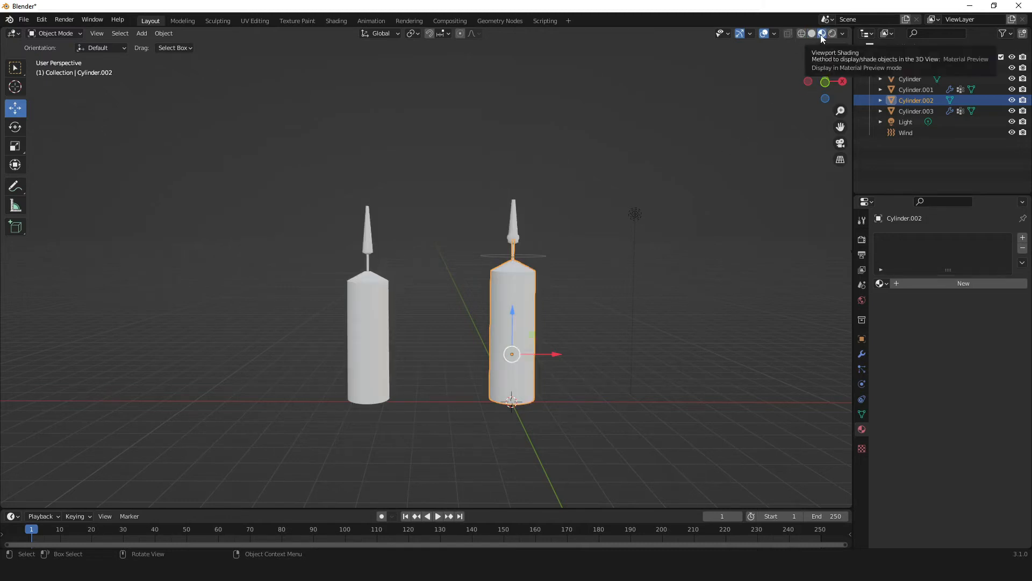
click(954, 283)
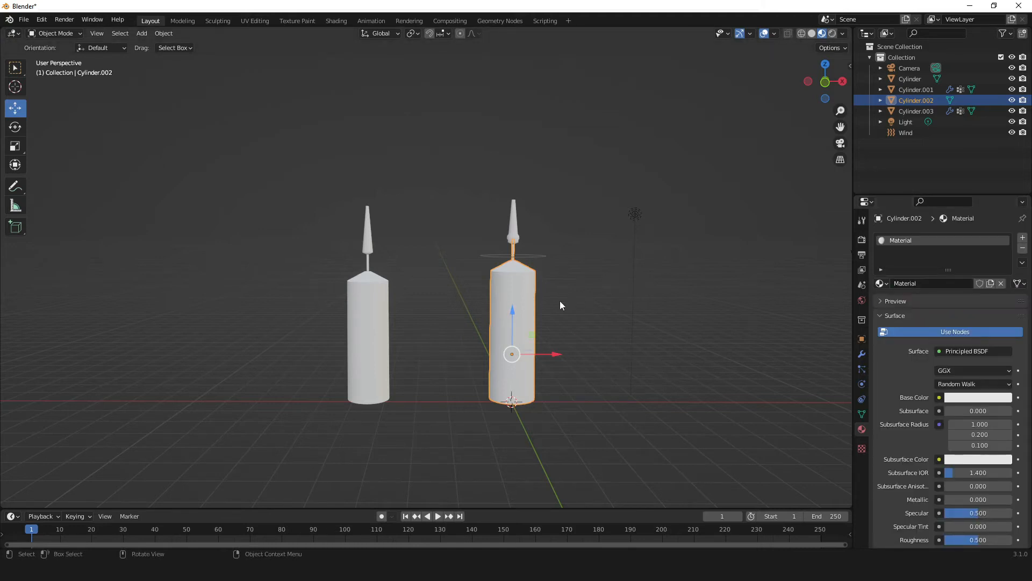
Set the candle material's base color to a peach tone of about H 0.047, S 0.604, V 0.615.
click(981, 401)
click(981, 401)
drag(961, 287, 952, 295)
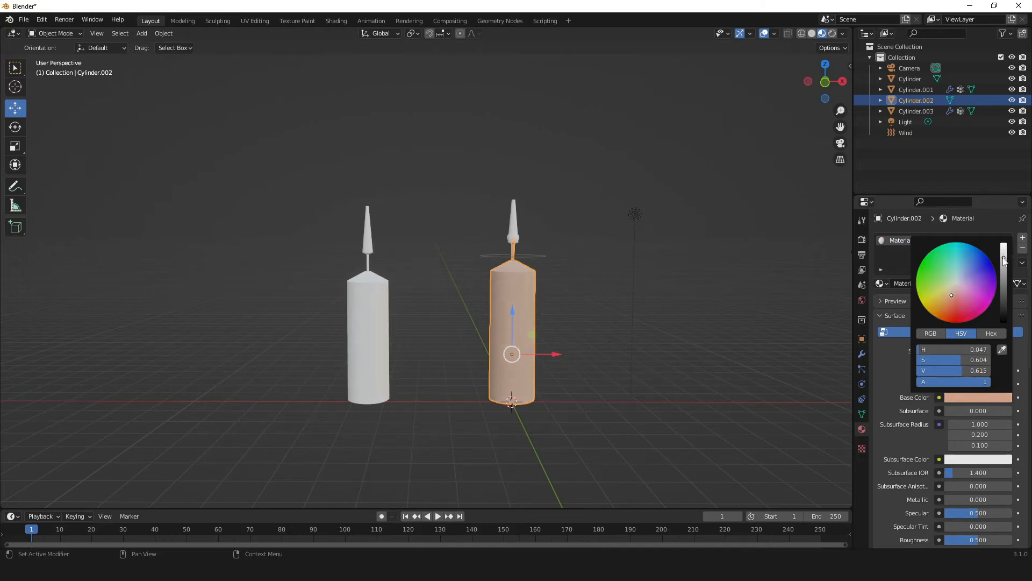
middle_drag(584, 293, 523, 287)
scroll(567, 344, up, 4)
scroll(567, 344, down, 3)
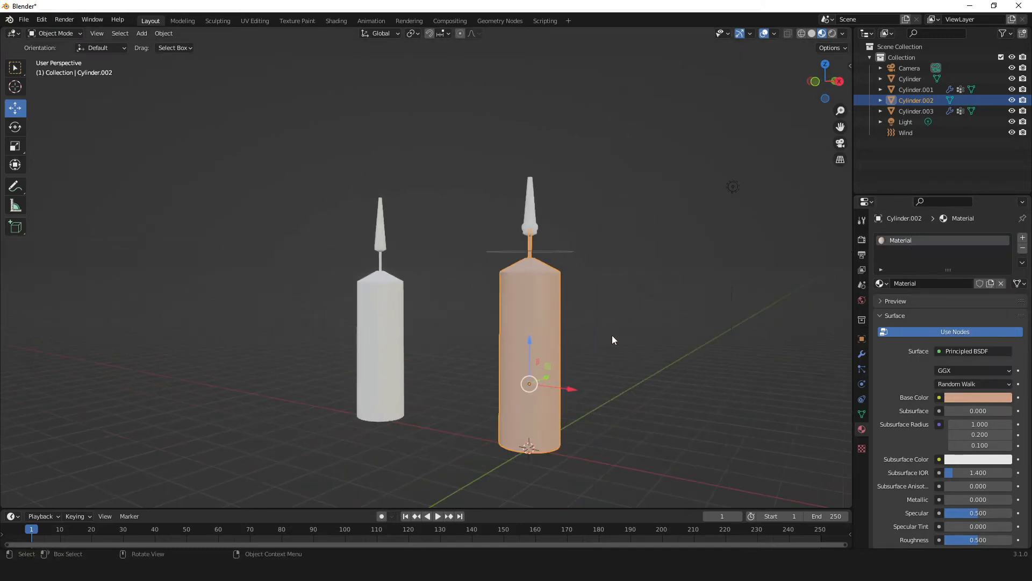
scroll(596, 338, up, 1)
middle_drag(595, 339, 667, 347)
Set the candle material's specular to 0.610 and its roughness to 0.240.
scroll(983, 424, down, 3)
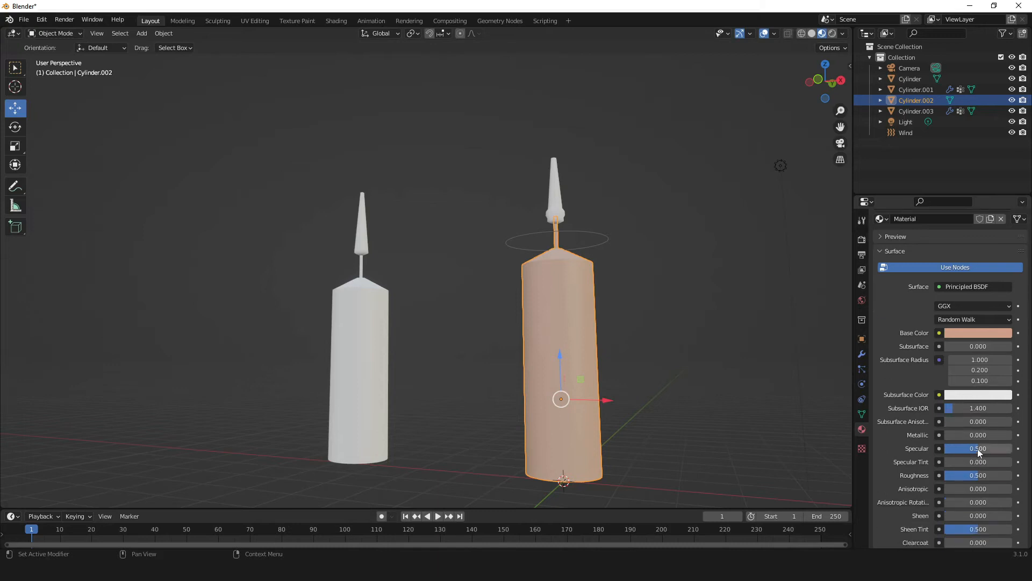
drag(979, 452, 950, 476)
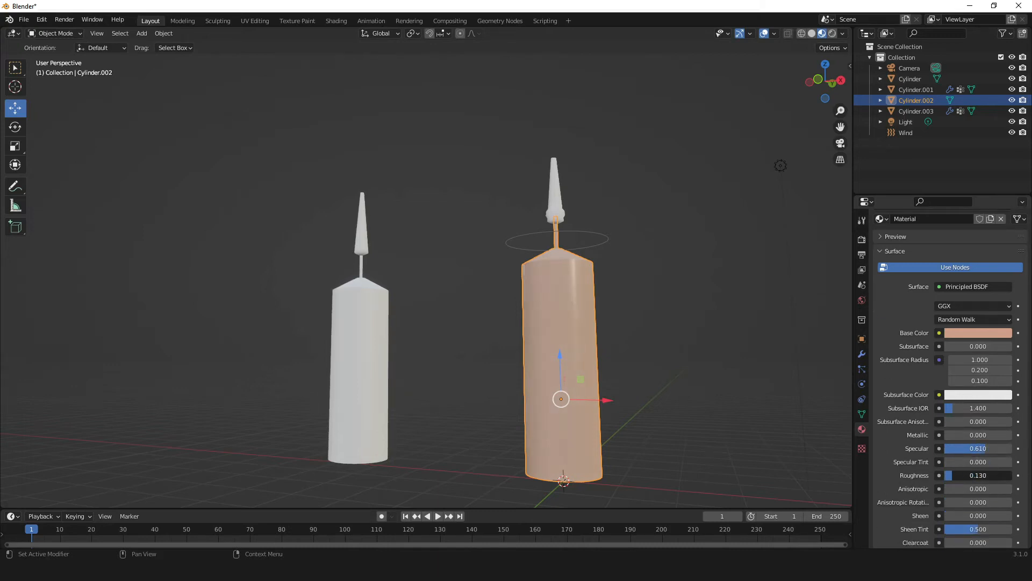
middle_drag(604, 290, 640, 296)
drag(957, 475, 963, 475)
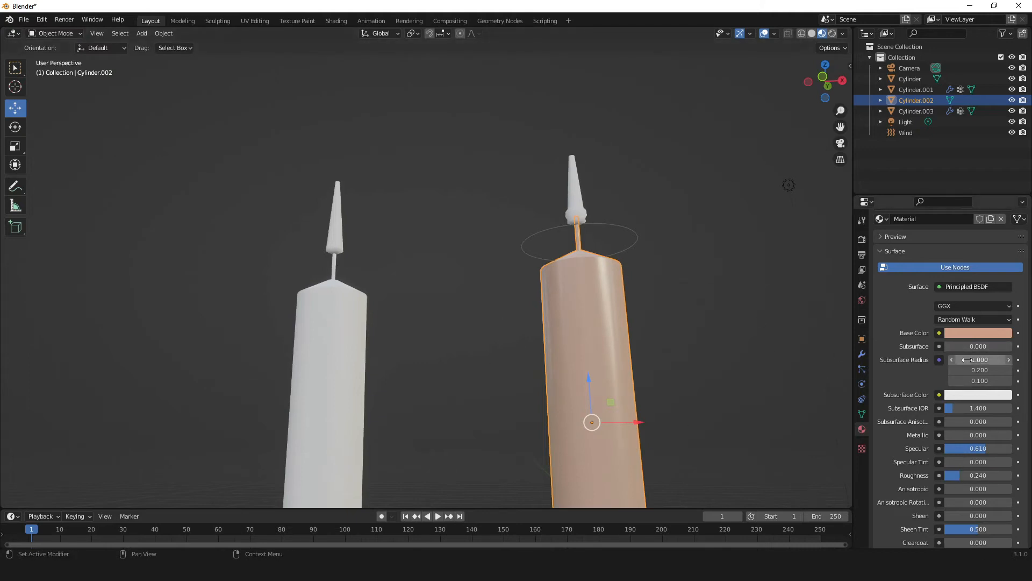
Add a second material slot to the peach candle and create a new material in it.
scroll(971, 408, down, 4)
scroll(979, 420, up, 6)
middle_drag(699, 344, 552, 264)
middle_drag(632, 250, 677, 222)
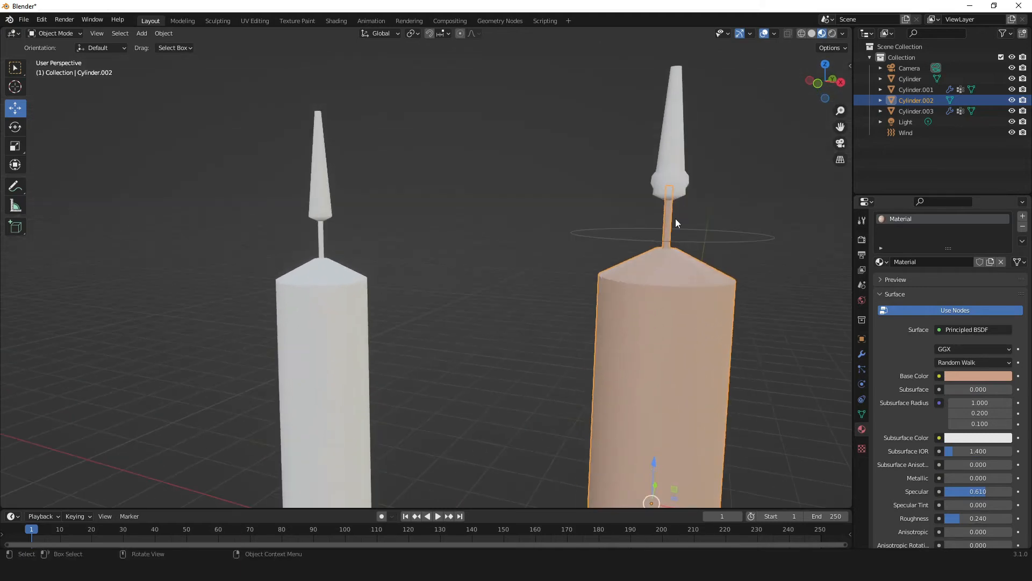
click(1022, 218)
click(944, 305)
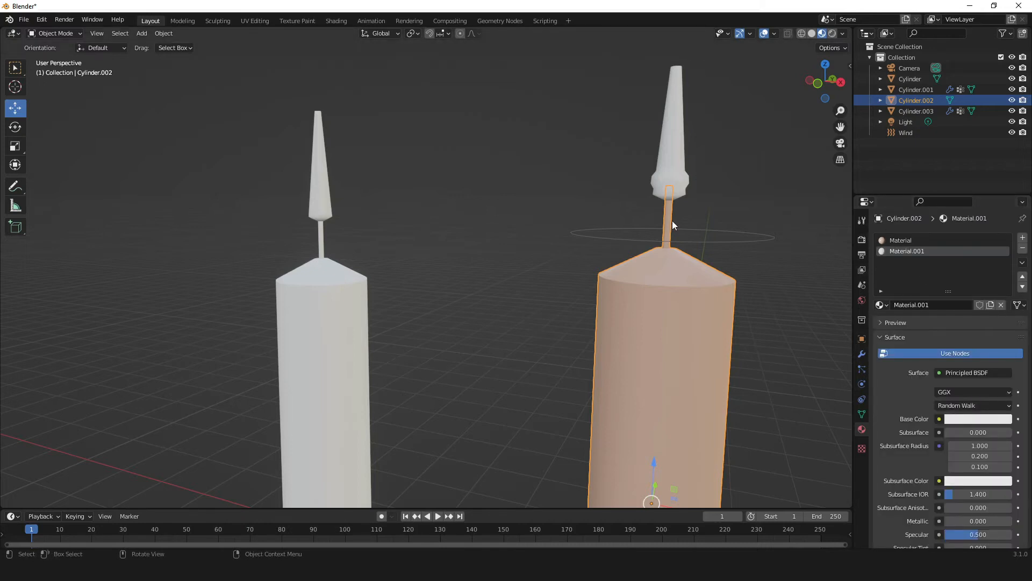
Assign the second material slot to all the wick faces of the peach candle.
key(Tab)
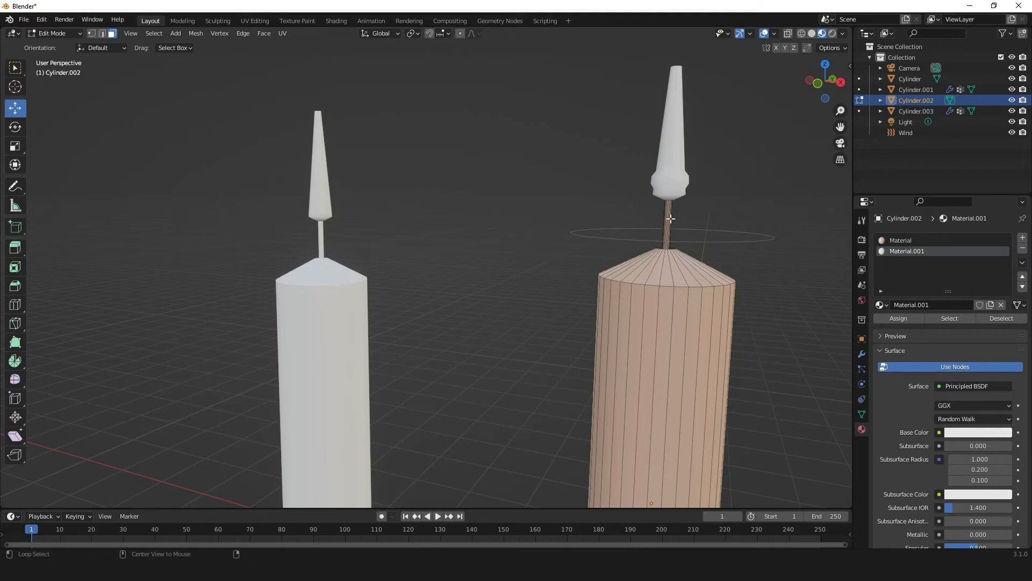
alt+click(665, 219)
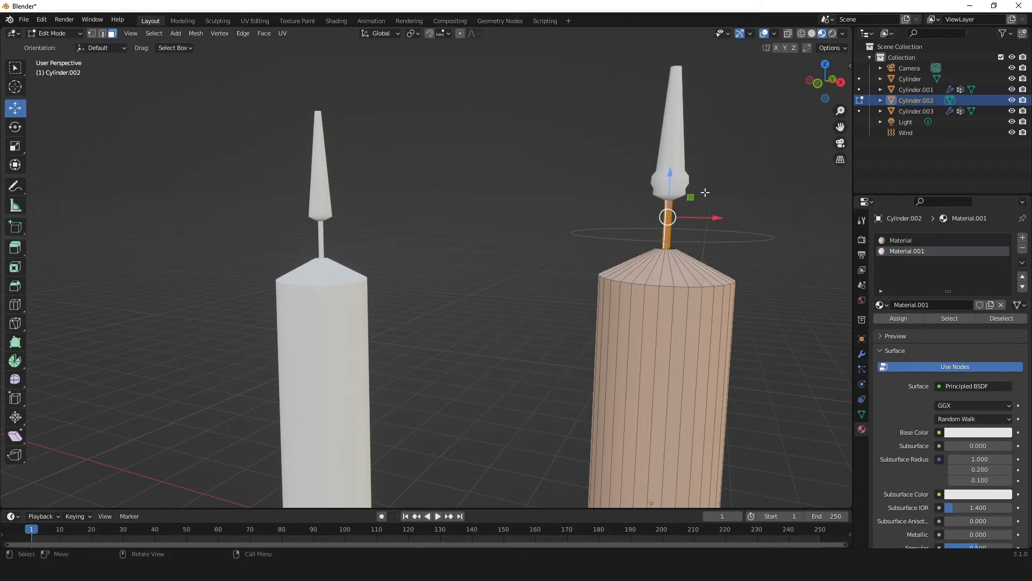
middle_drag(684, 223, 456, 230)
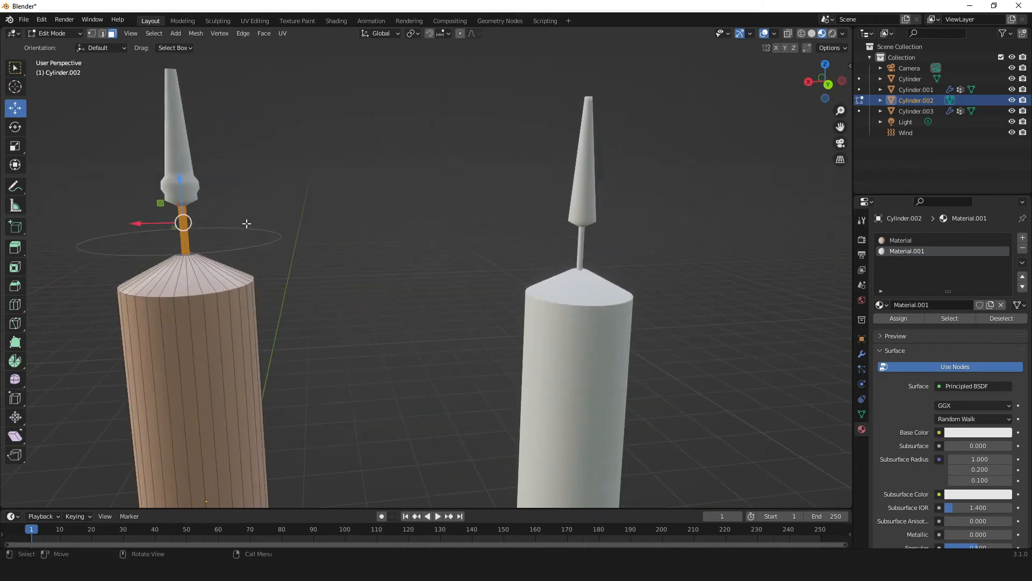
middle_drag(252, 217, 463, 217)
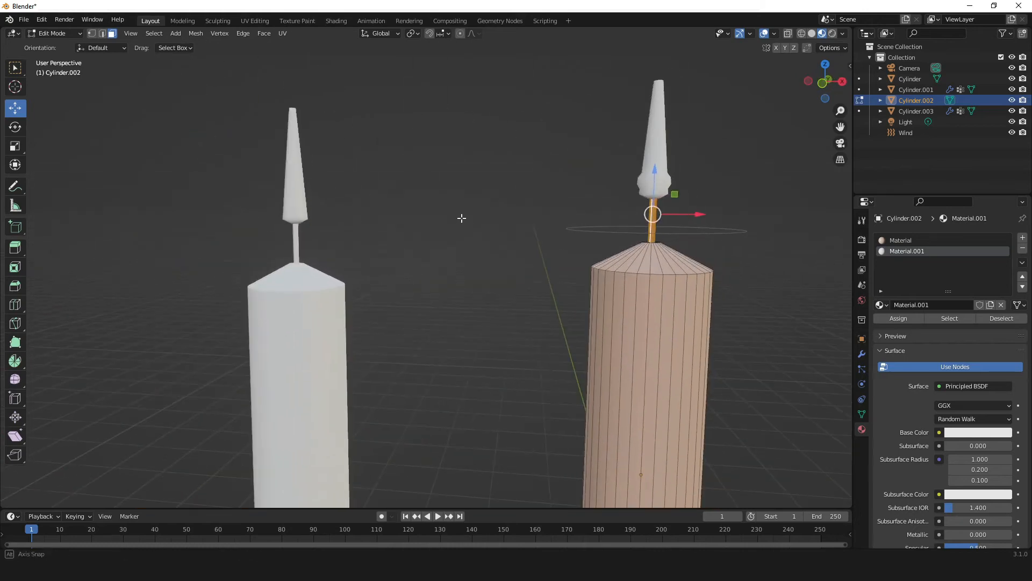
click(911, 319)
click(554, 213)
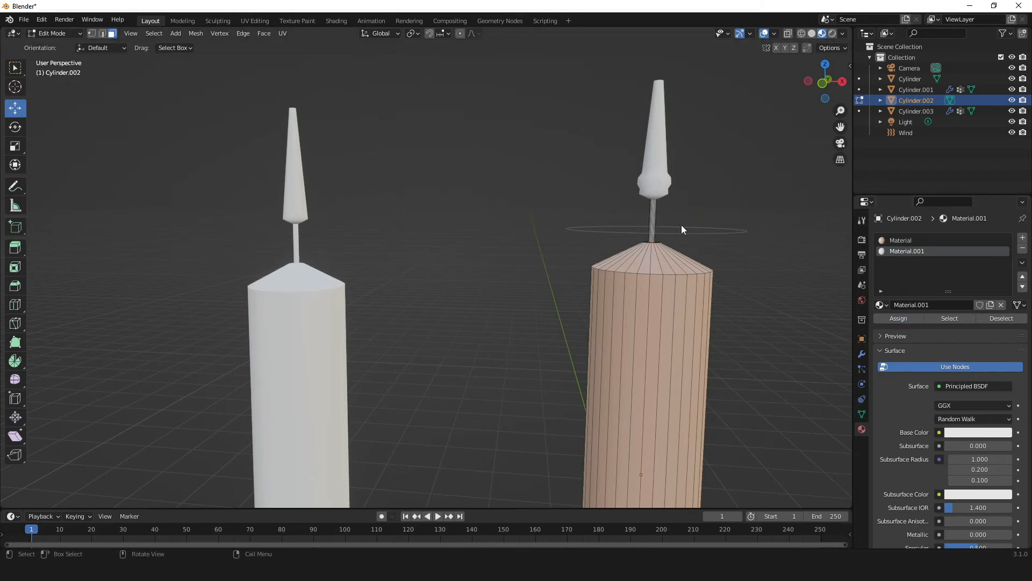
key(Tab)
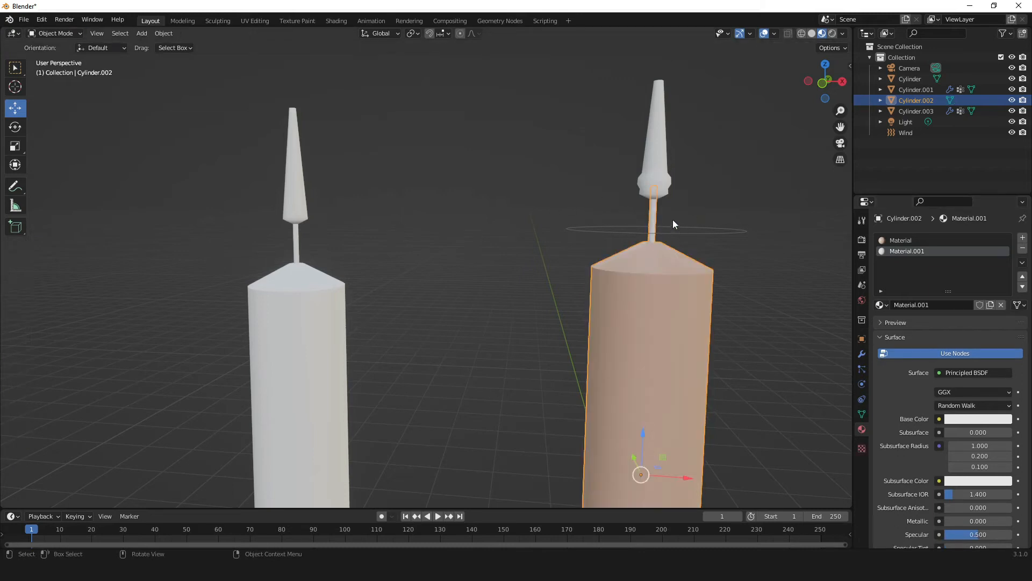
Set the wick material's base color to black and its roughness to 1.000.
click(984, 420)
drag(1004, 271, 1004, 345)
scroll(941, 429, down, 5)
scroll(952, 426, down, 3)
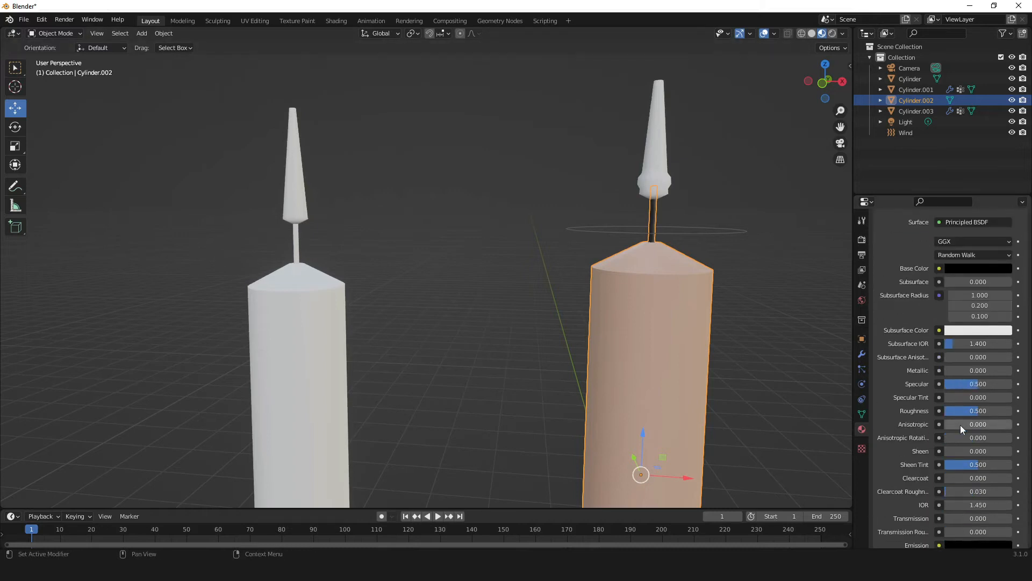
drag(976, 411, 1011, 411)
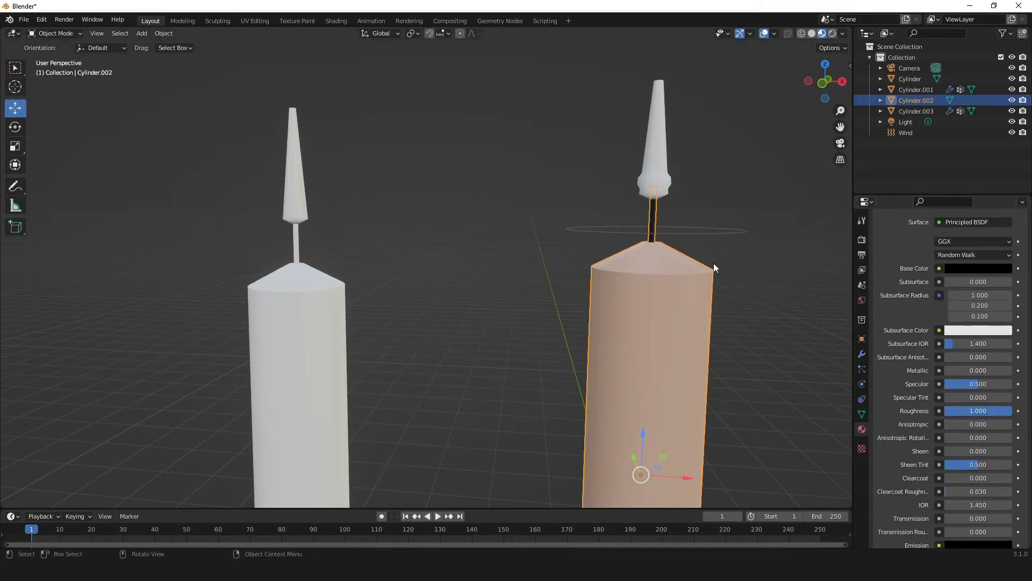
Examine the taller candle's wick up close and both candles from several angles.
scroll(653, 230, up, 4)
middle_drag(653, 230, 602, 195)
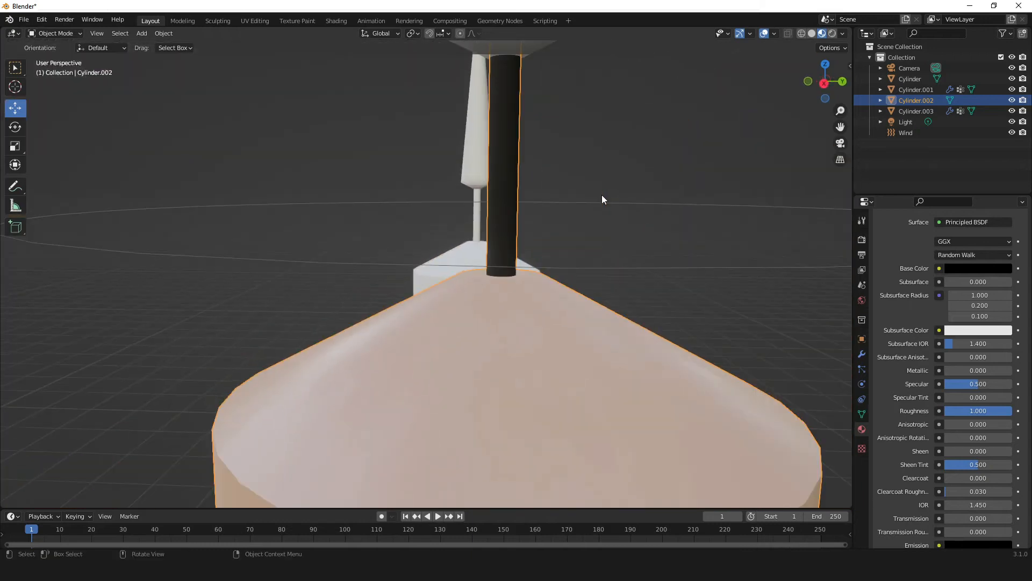
scroll(504, 140, down, 3)
middle_drag(430, 178, 562, 195)
scroll(797, 208, down, 2)
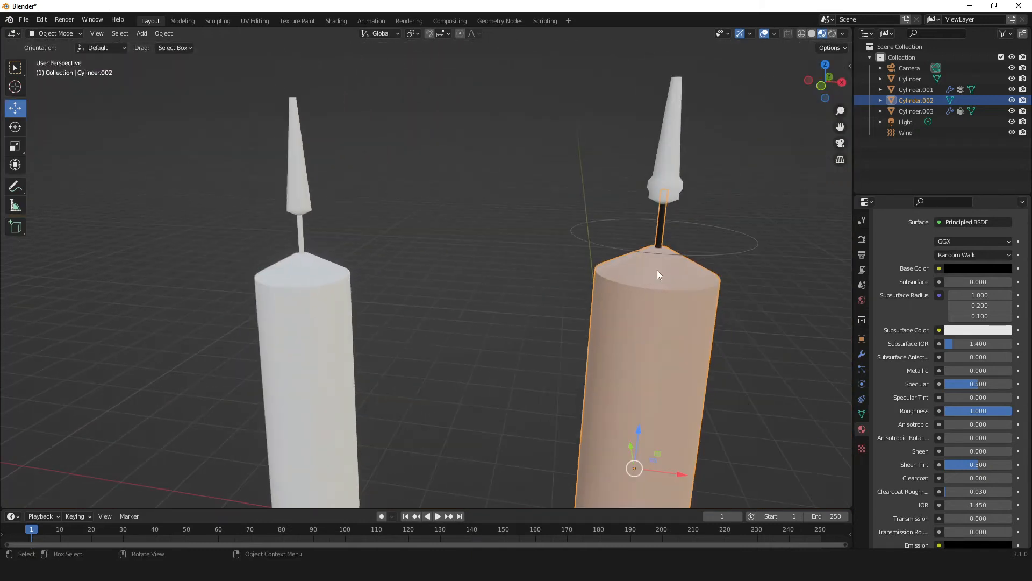
scroll(724, 294, down, 1)
scroll(717, 309, down, 2)
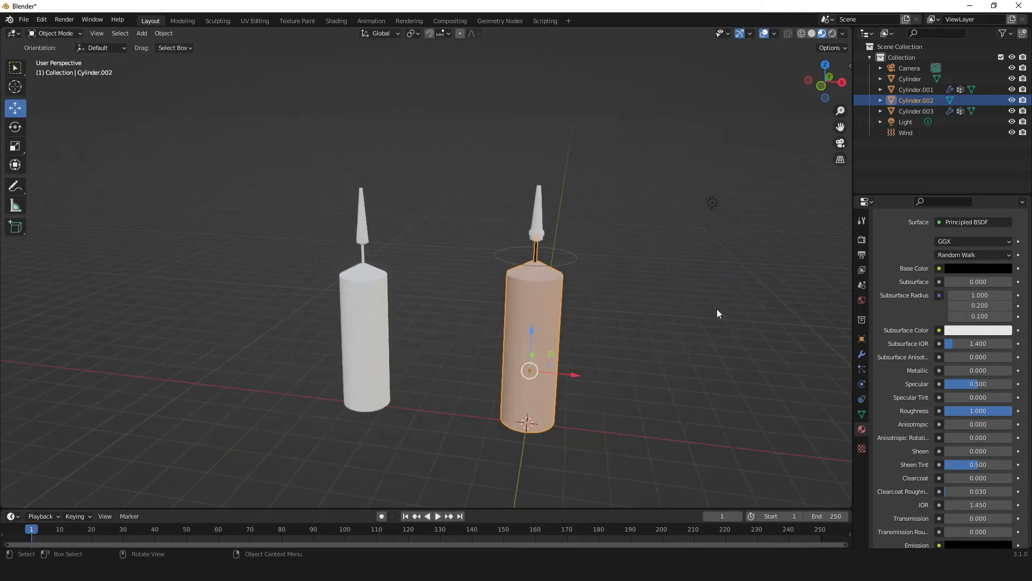
scroll(614, 290, up, 1)
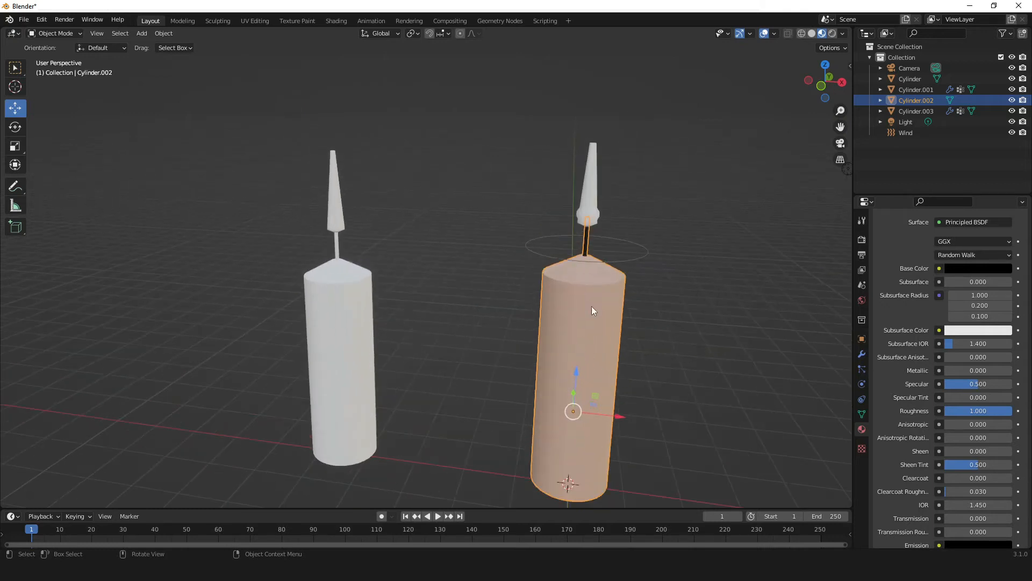
middle_drag(592, 305, 614, 279)
middle_drag(572, 314, 640, 264)
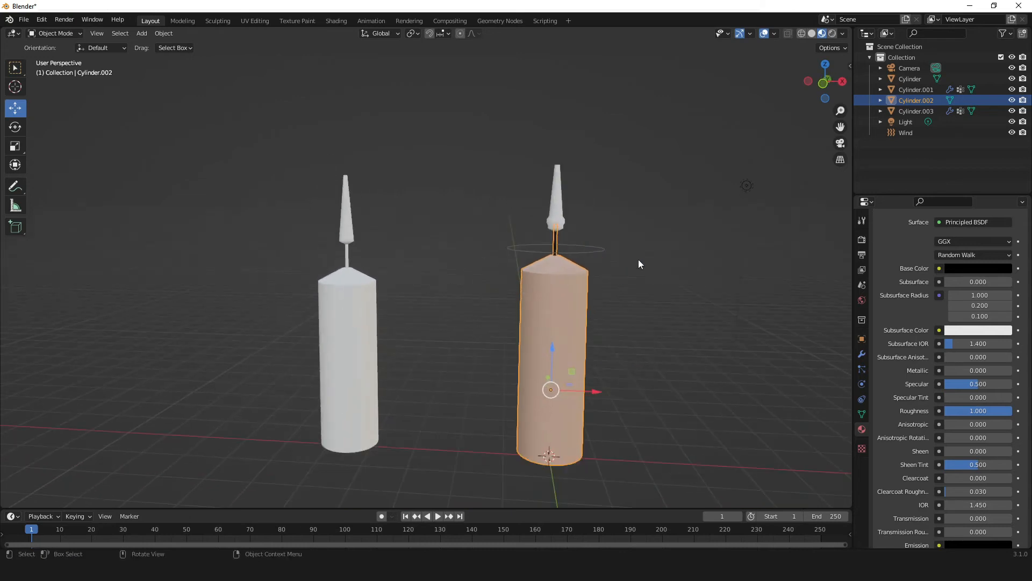
Create a new material for the peach candle's flame in the Shading workspace, using Material Preview shading.
click(559, 201)
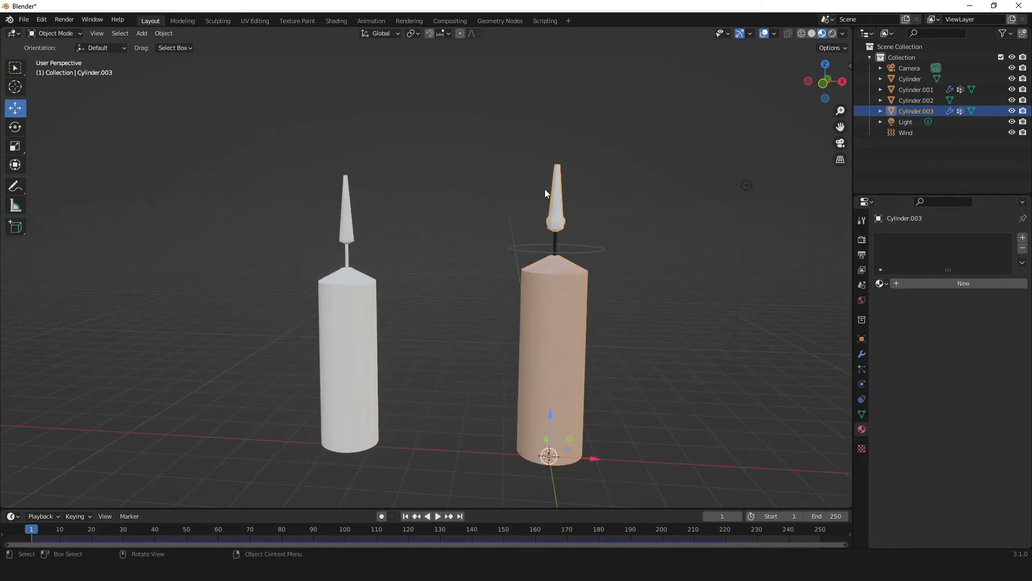
click(340, 20)
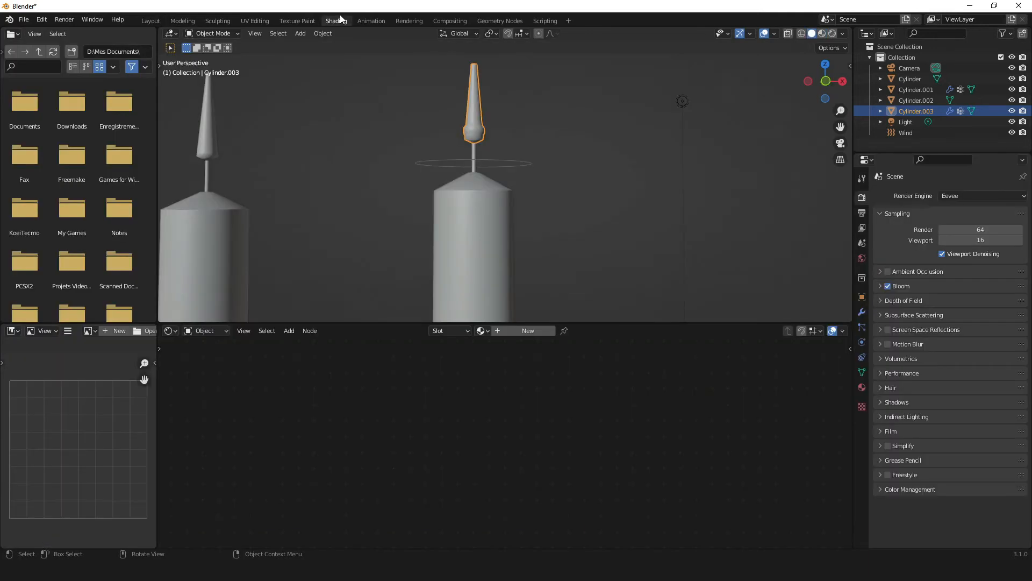
click(821, 34)
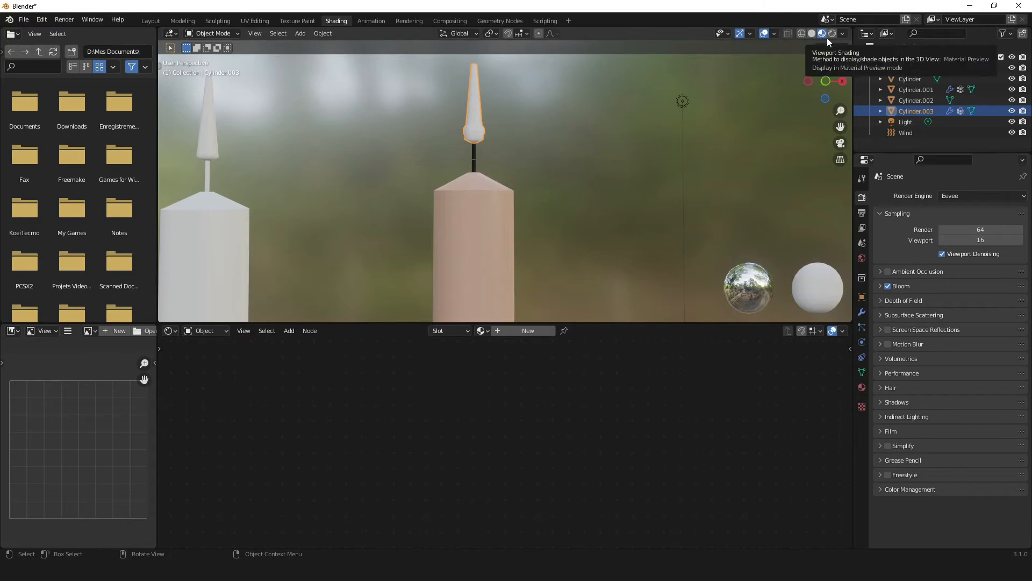
scroll(549, 123, down, 1)
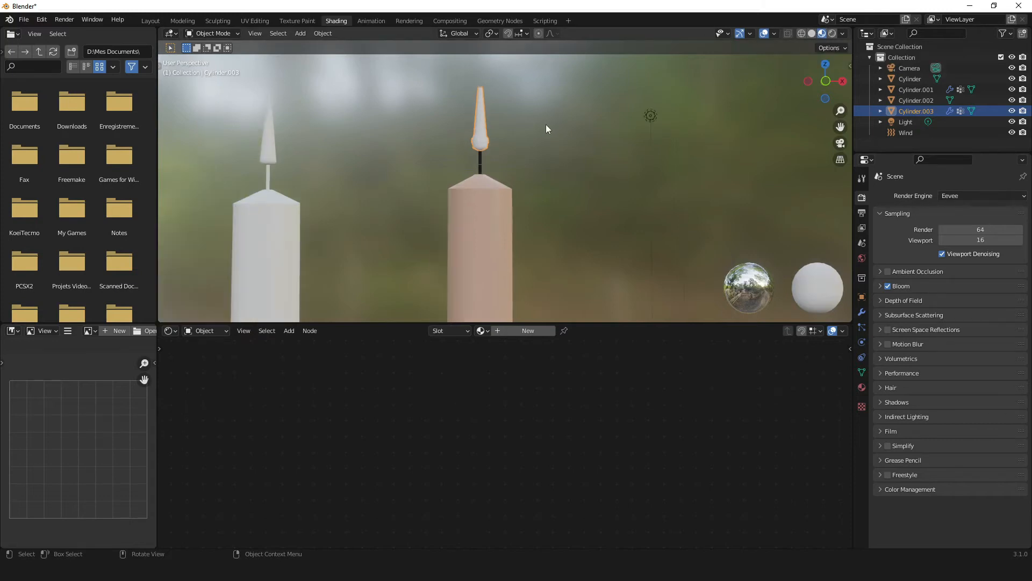
middle_drag(547, 124, 531, 156)
scroll(531, 157, up, 4)
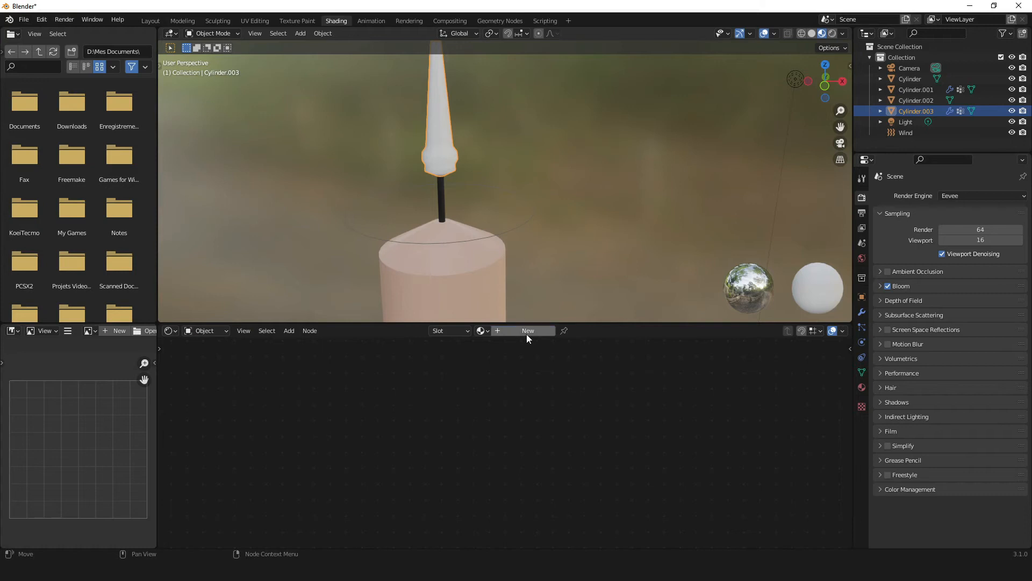
click(527, 330)
scroll(594, 279, down, 2)
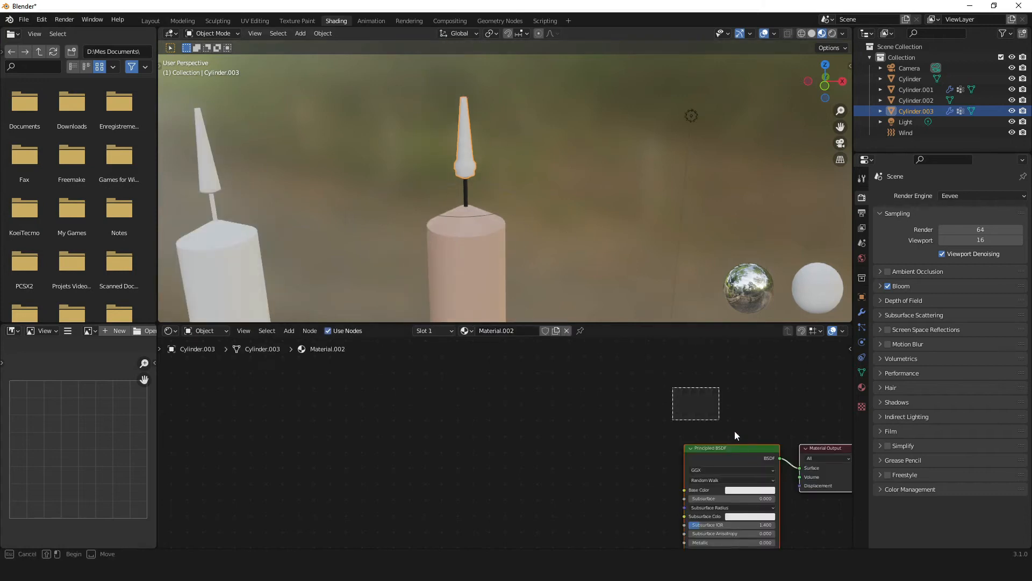
Enlarge the shader editor area and place the Material Output node farther from the Principled BSDF node.
drag(815, 444, 611, 374)
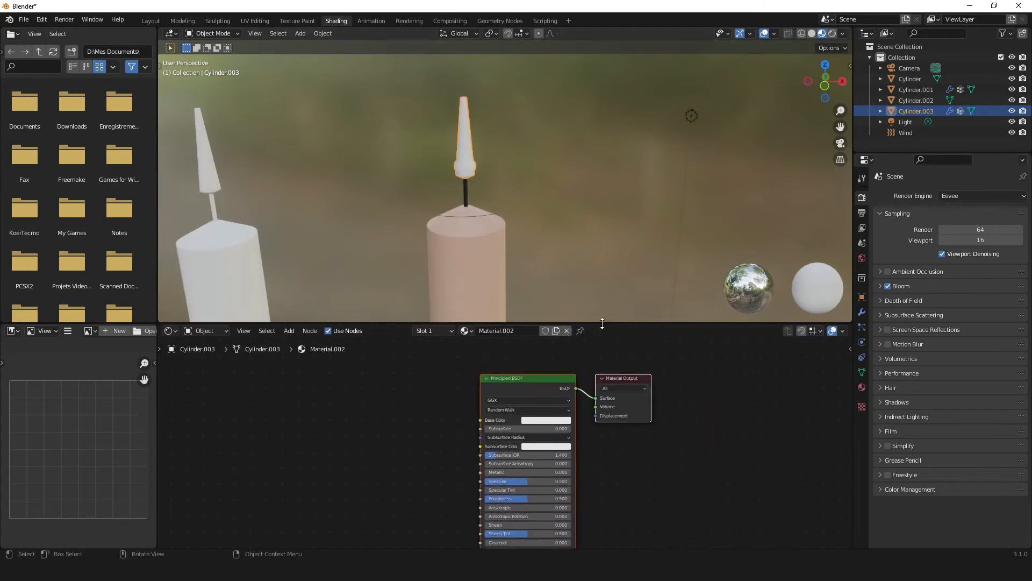
drag(610, 325, 614, 251)
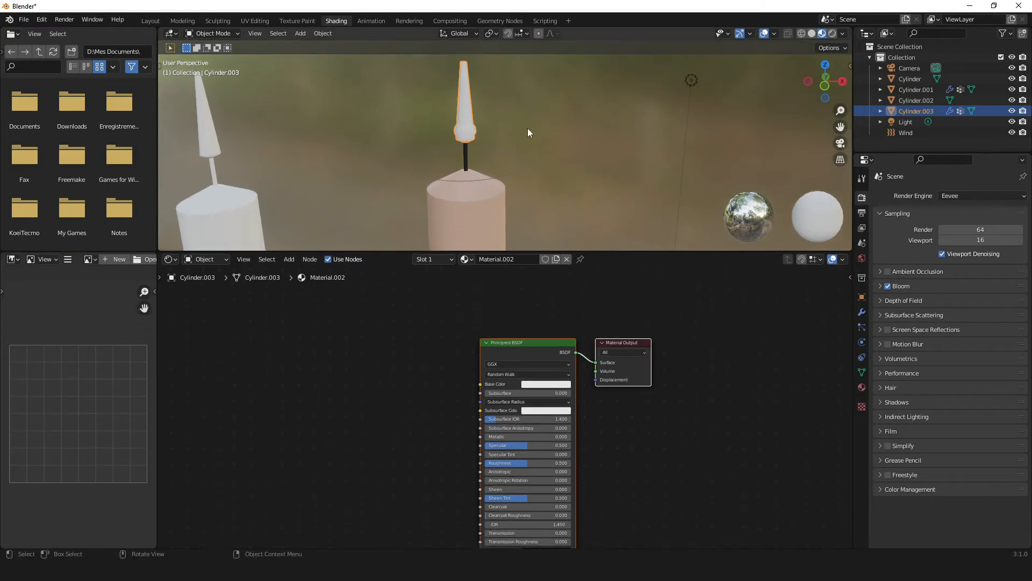
scroll(527, 129, down, 1)
middle_drag(589, 302, 634, 282)
middle_drag(652, 319, 602, 311)
click(615, 310)
drag(615, 308, 651, 313)
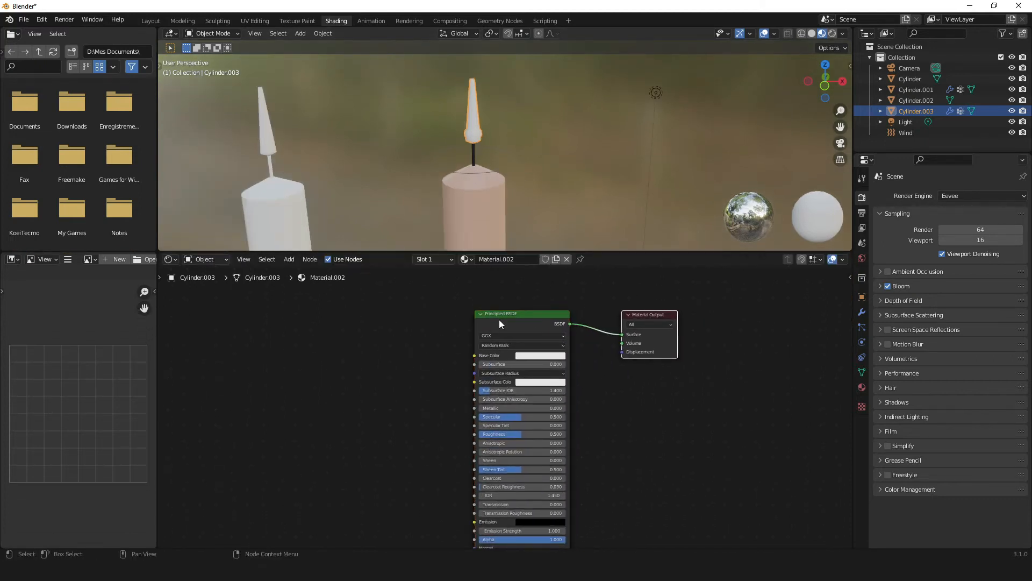
Replace the flame's Principled BSDF with an Emission shader connected to the Surface input of the Material Output.
drag(499, 322, 485, 323)
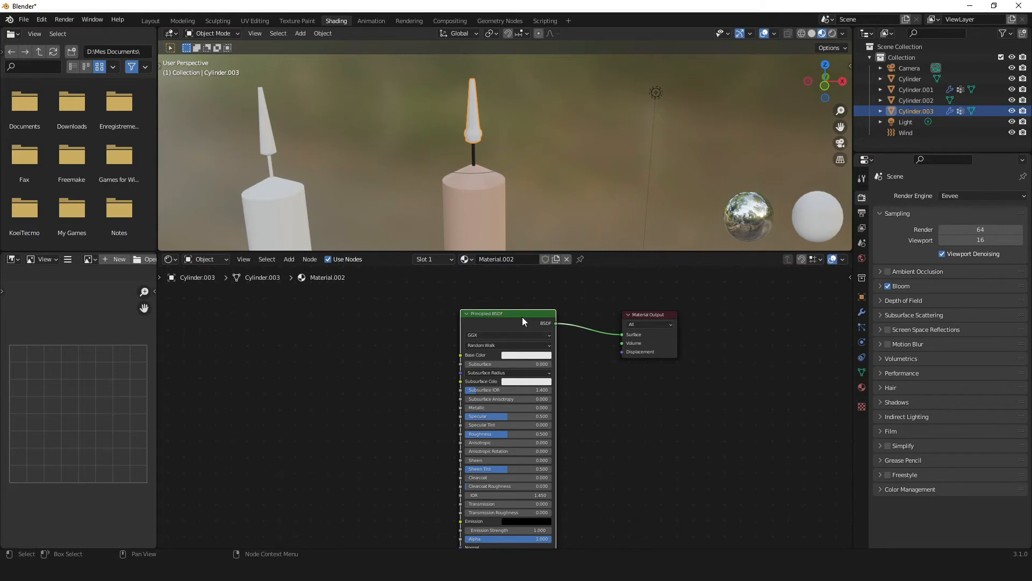
key(x)
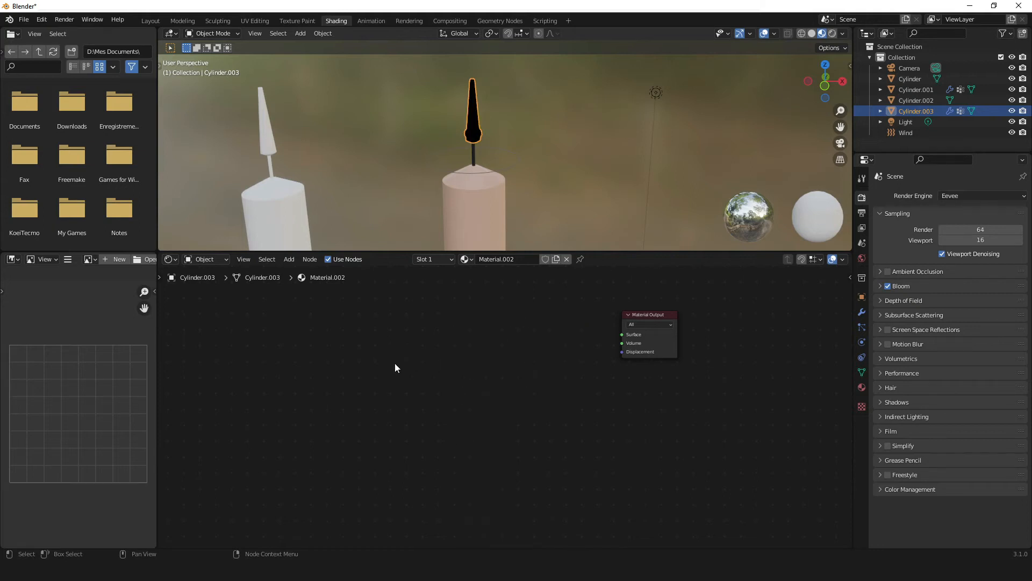
click(289, 260)
mouse_move(305, 311)
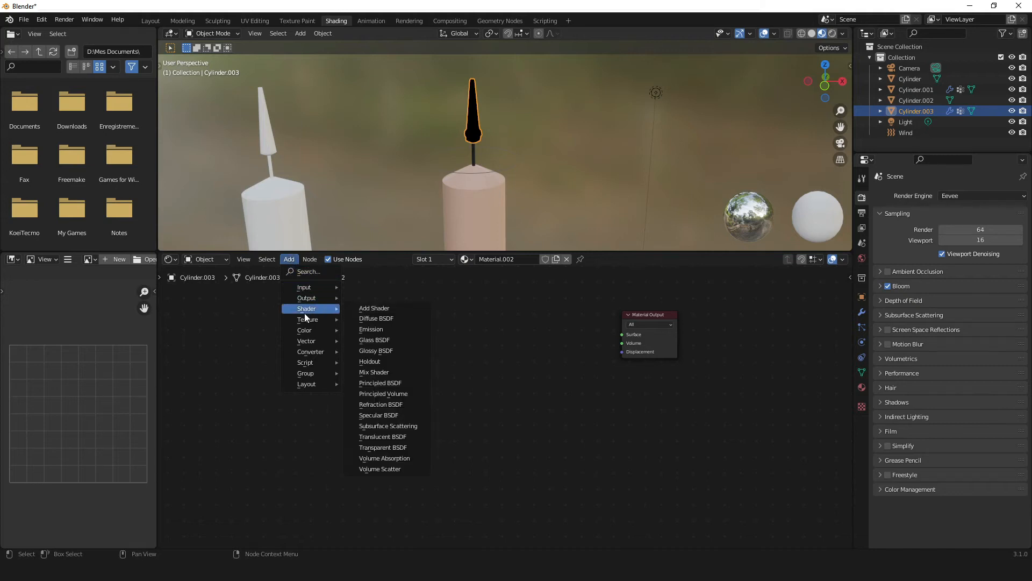
click(387, 328)
click(513, 321)
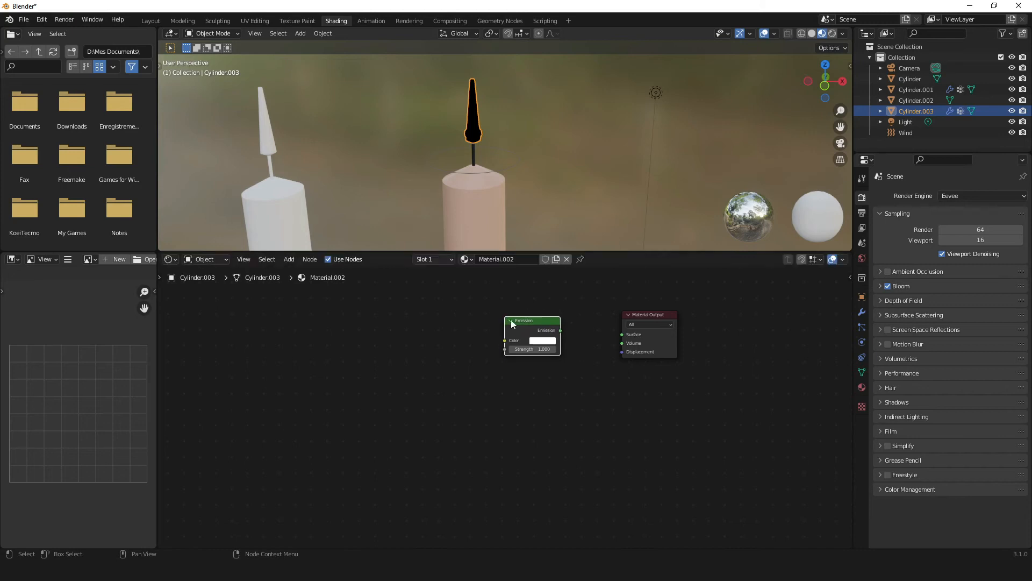
drag(559, 331, 628, 333)
Set the flame's Emission color to yellow-orange and its strength to 6.600.
scroll(566, 176, up, 1)
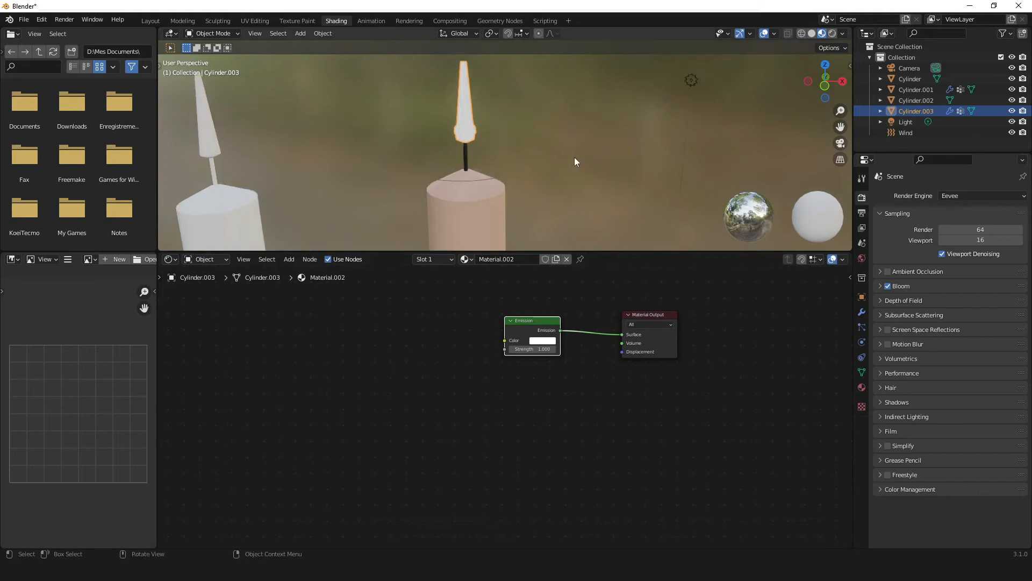
click(543, 342)
drag(563, 262, 550, 271)
drag(520, 350, 614, 350)
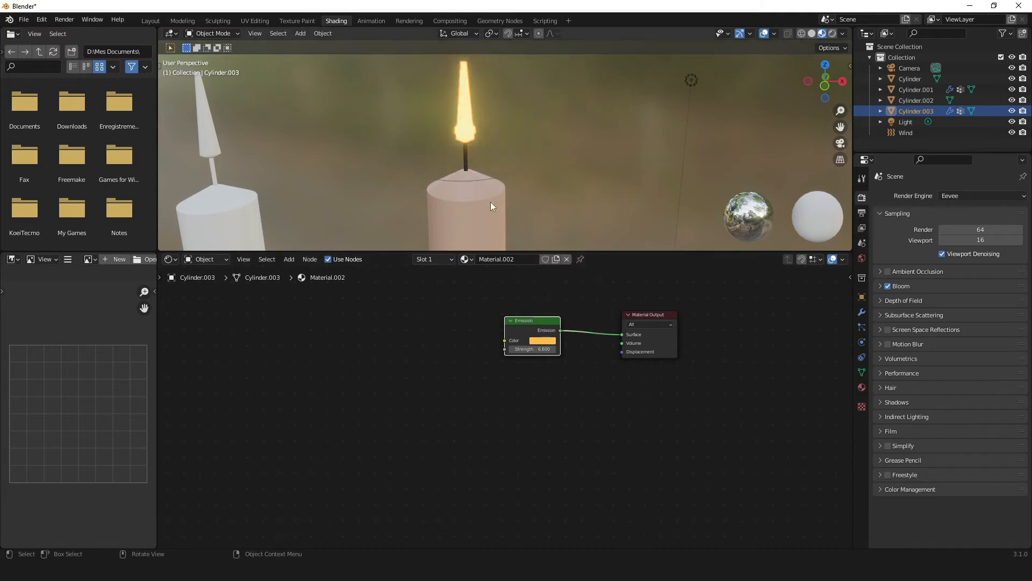
scroll(490, 186, down, 1)
mouse_move(489, 125)
middle_down()
mouse_move(511, 102)
mouse_move(475, 124)
middle_up()
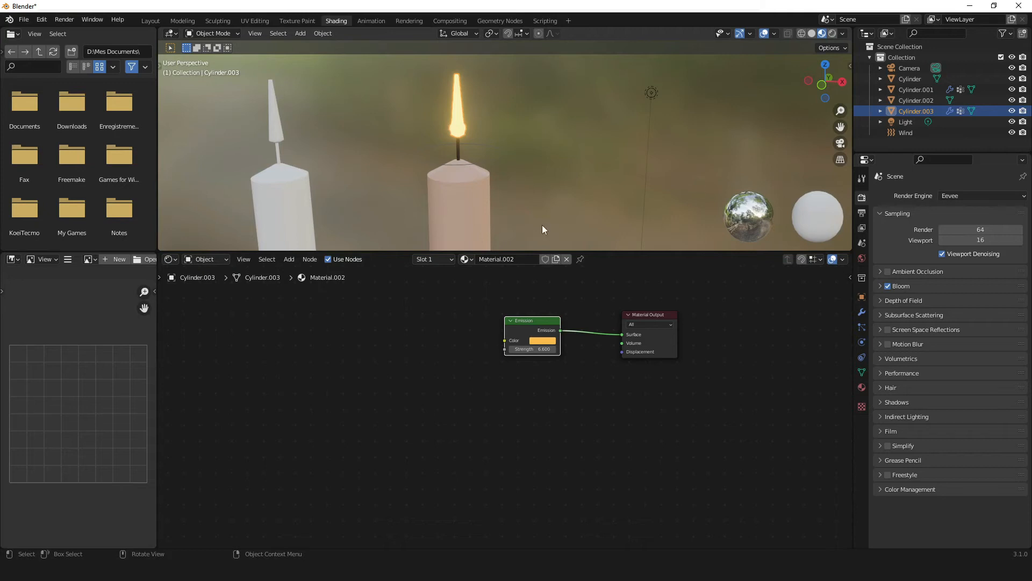
Check the render engine choice and toggle Bloom off and back on to compare the flame's glow.
click(970, 196)
click(889, 286)
click(890, 286)
click(509, 121)
scroll(510, 120, down, 2)
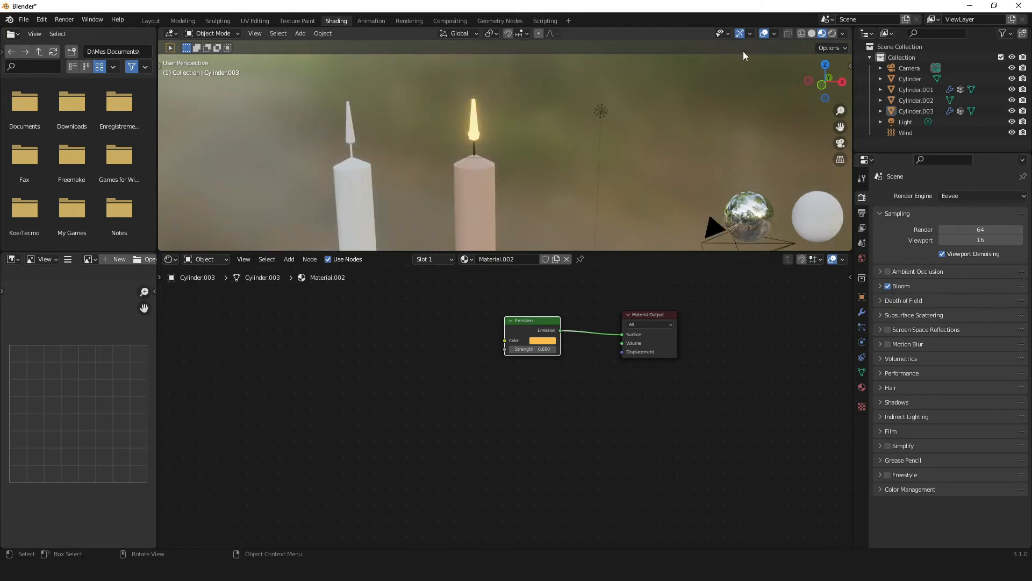
Play the animation to preview the glowing flame, and return to the first frame.
key(space)
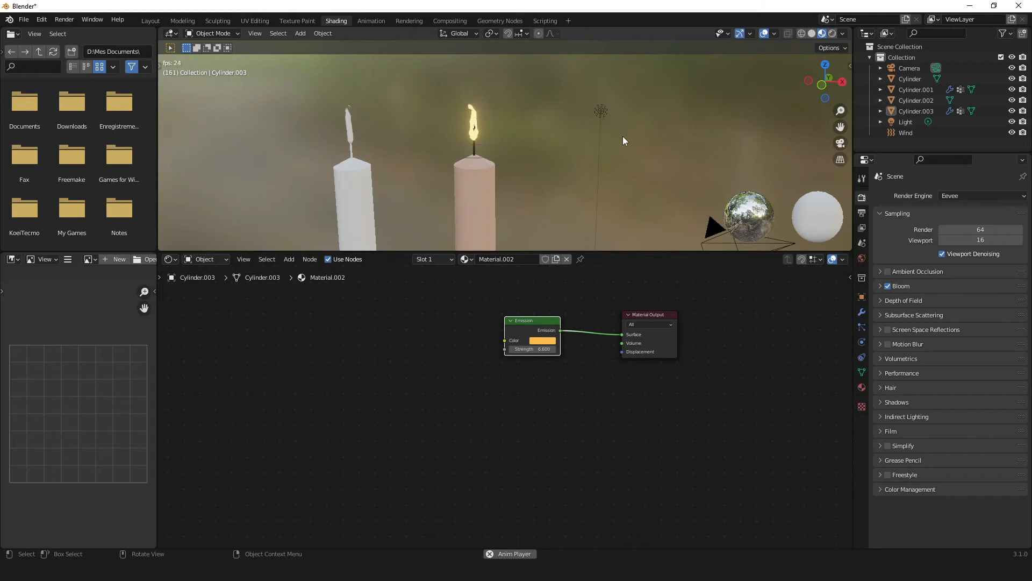
key(space)
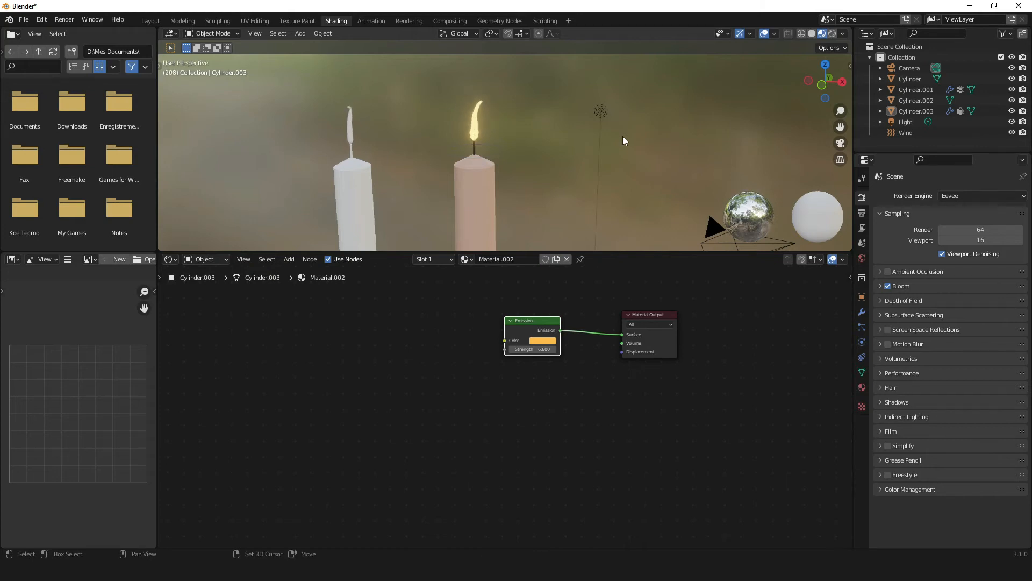
key(shift+Left)
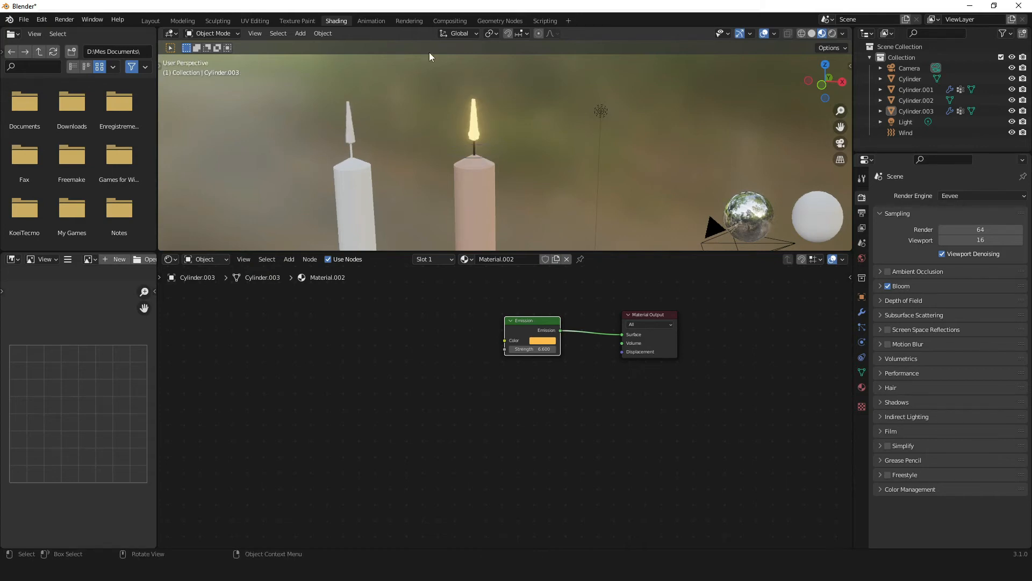
Add a ColorRamp node to the flame material and connect its Color output to the Emission node's Color input.
scroll(492, 121, up, 2)
scroll(477, 105, down, 1)
middle_drag(478, 99, 486, 127)
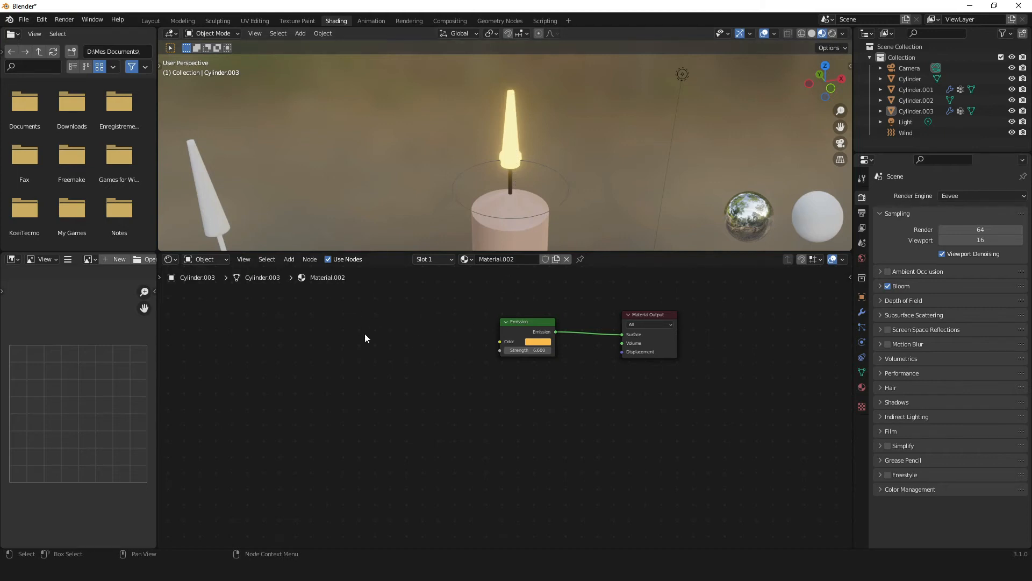
key(shift+a)
mouse_move(365, 334)
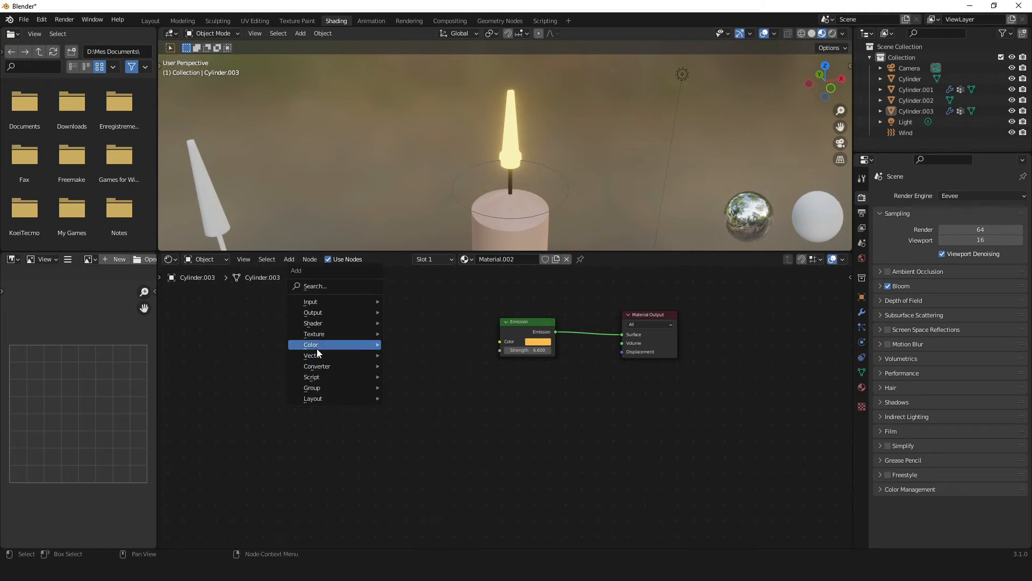
mouse_move(327, 367)
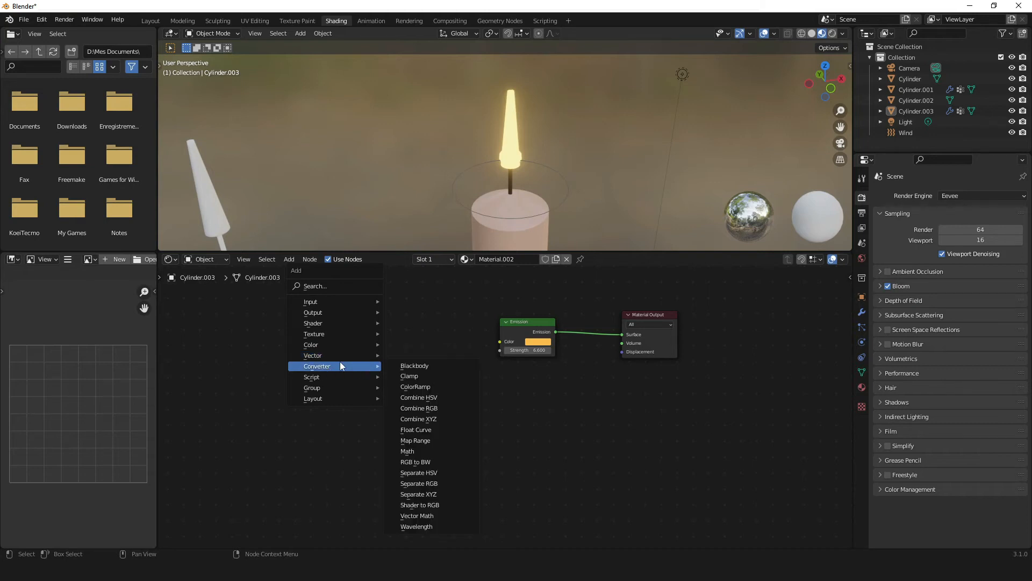
click(440, 386)
click(341, 309)
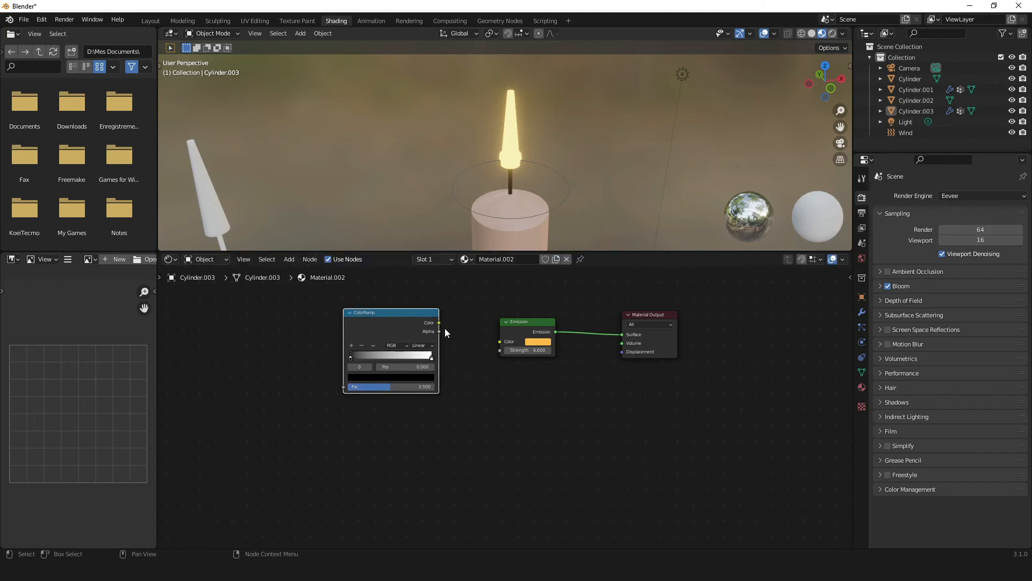
drag(435, 321, 502, 341)
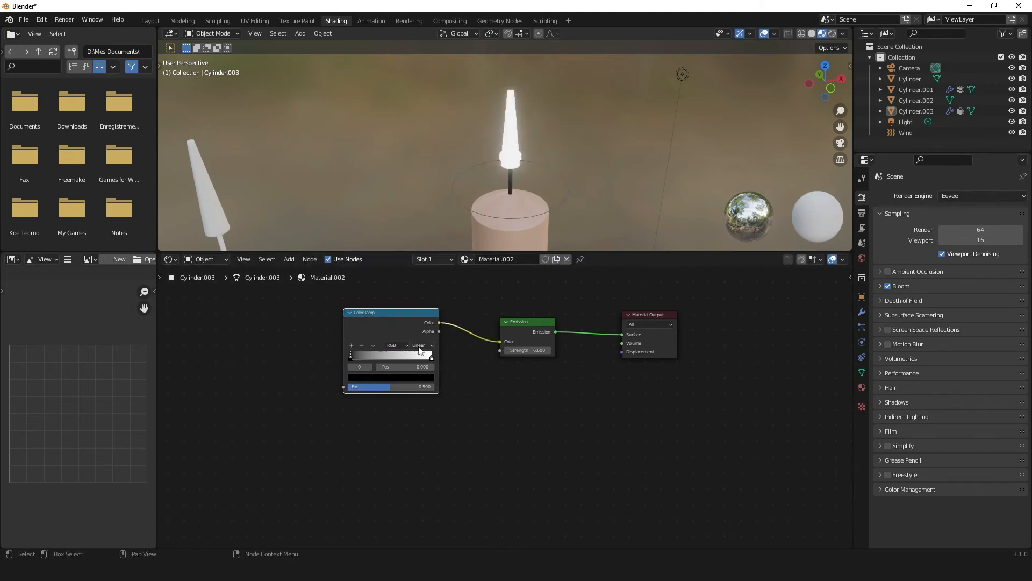
Color the ColorRamp's first stop dark orange and its last stop bright yellow.
scroll(313, 350, up, 1)
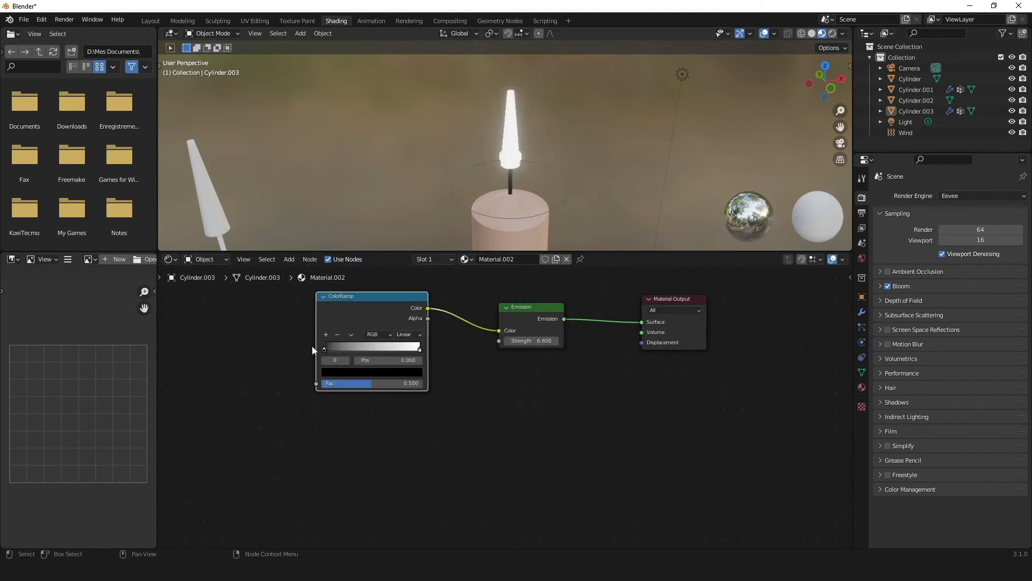
click(347, 373)
drag(403, 299, 347, 299)
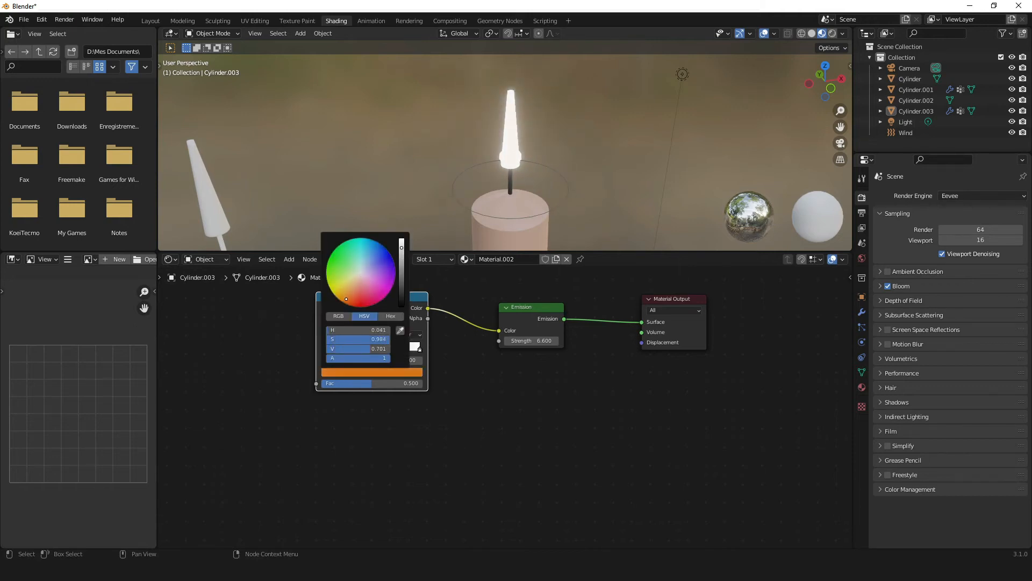
click(420, 349)
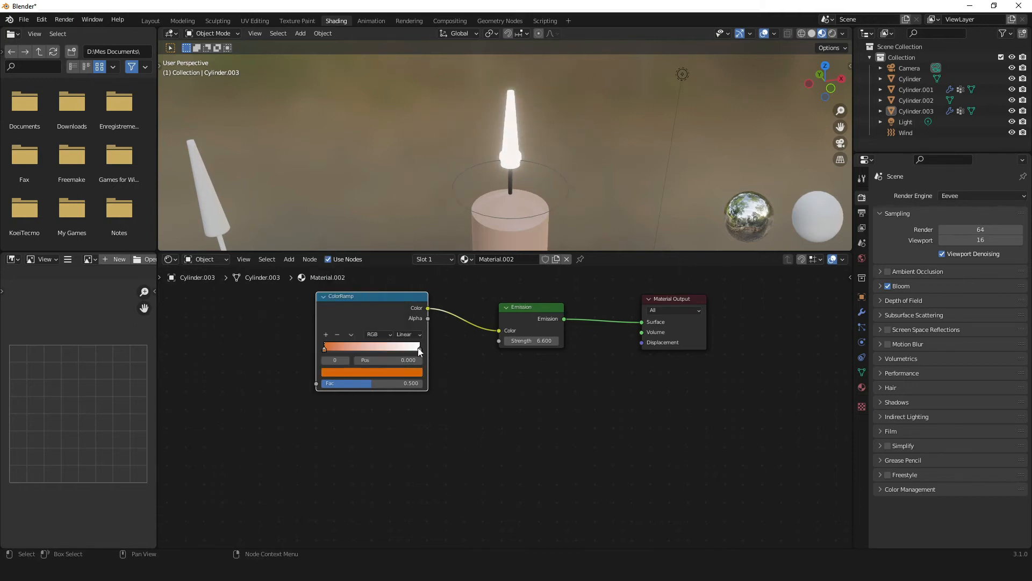
click(407, 375)
drag(361, 275, 343, 288)
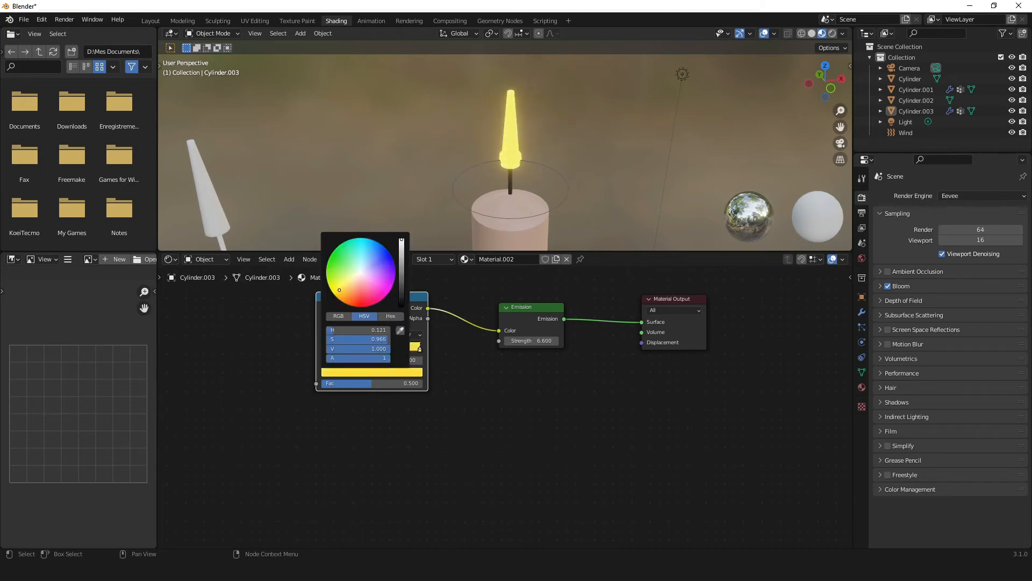
scroll(480, 211, up, 4)
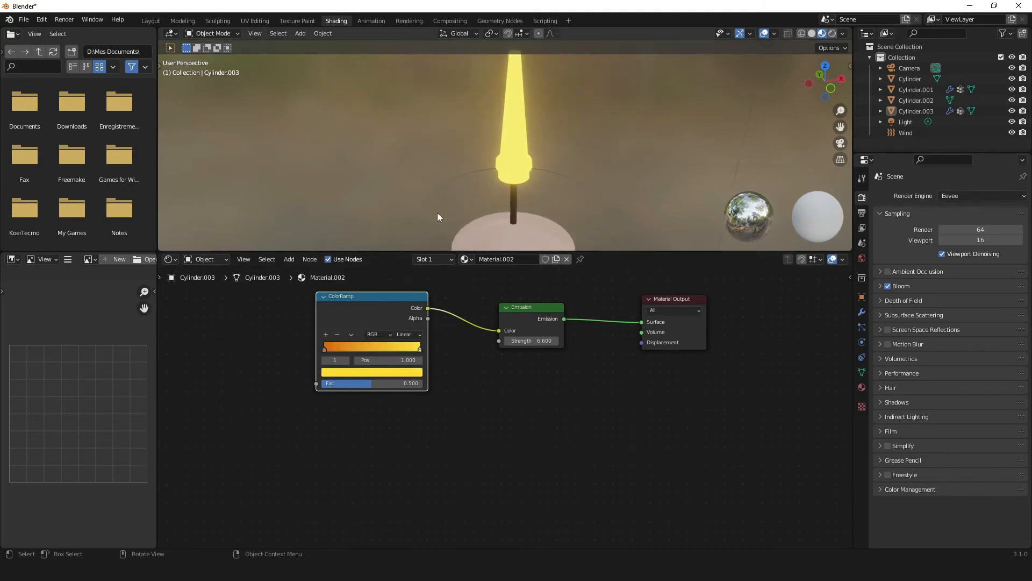
Add a stop to the ColorRamp, with orange about a third along, and color the stop at position 0 light violet.
mouse_move(325, 350)
mouse_down()
mouse_move(363, 350)
mouse_move(289, 347)
mouse_move(364, 349)
mouse_move(324, 350)
mouse_up()
click(326, 334)
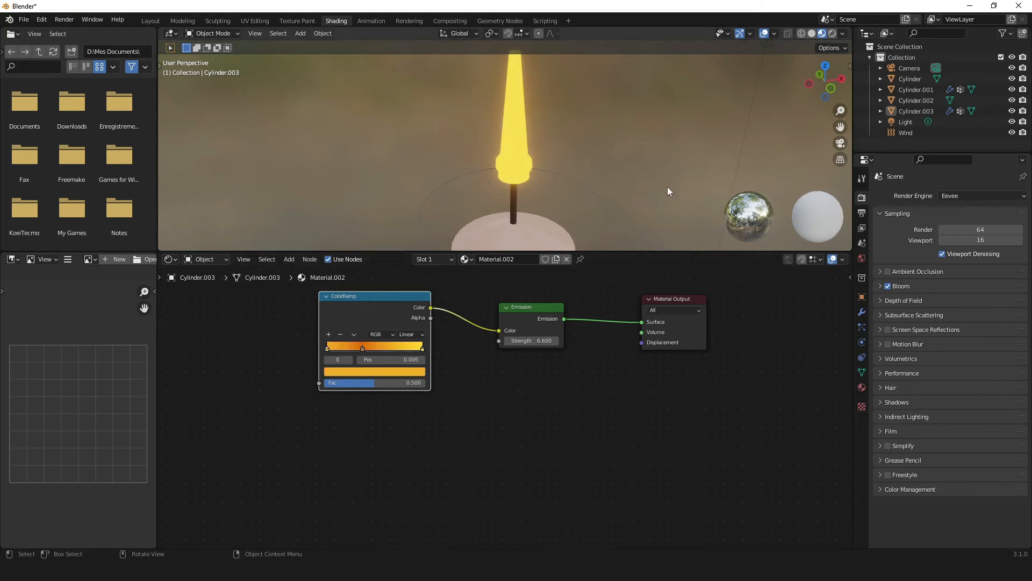
click(383, 371)
drag(343, 298, 379, 266)
middle_drag(463, 193, 425, 226)
click(369, 294)
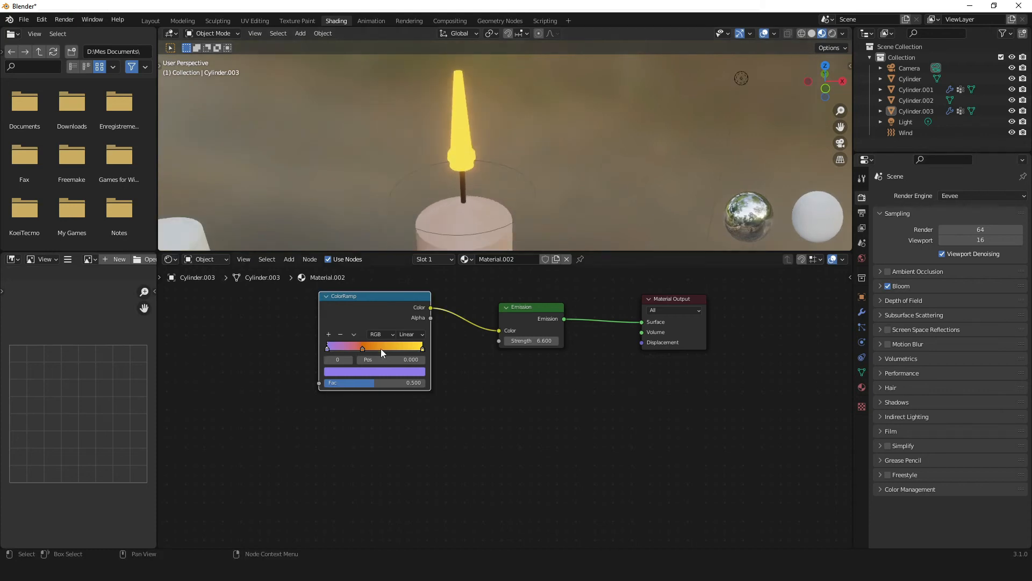
drag(341, 385, 375, 383)
middle_drag(433, 171, 451, 144)
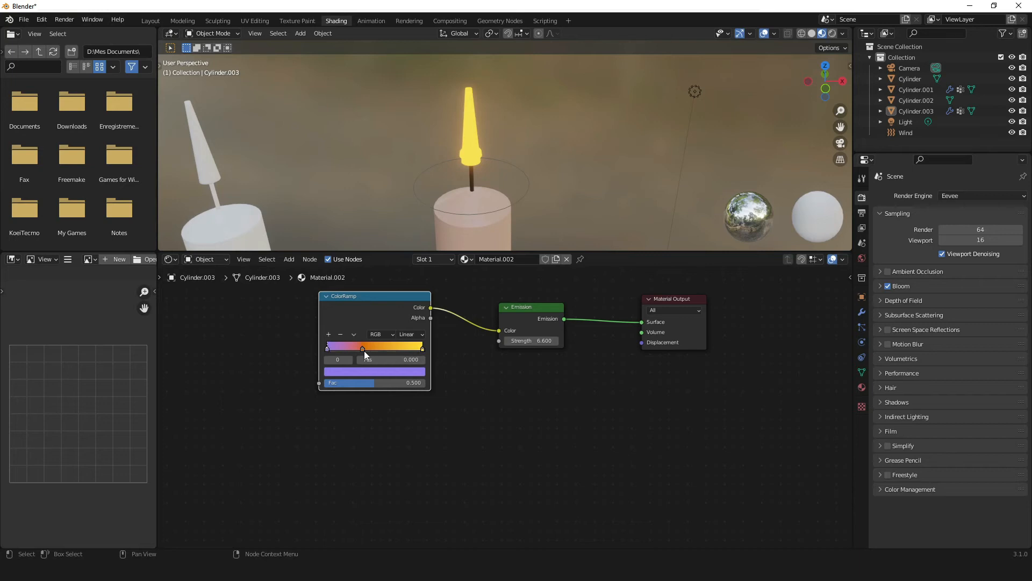
middle_drag(471, 107, 465, 146)
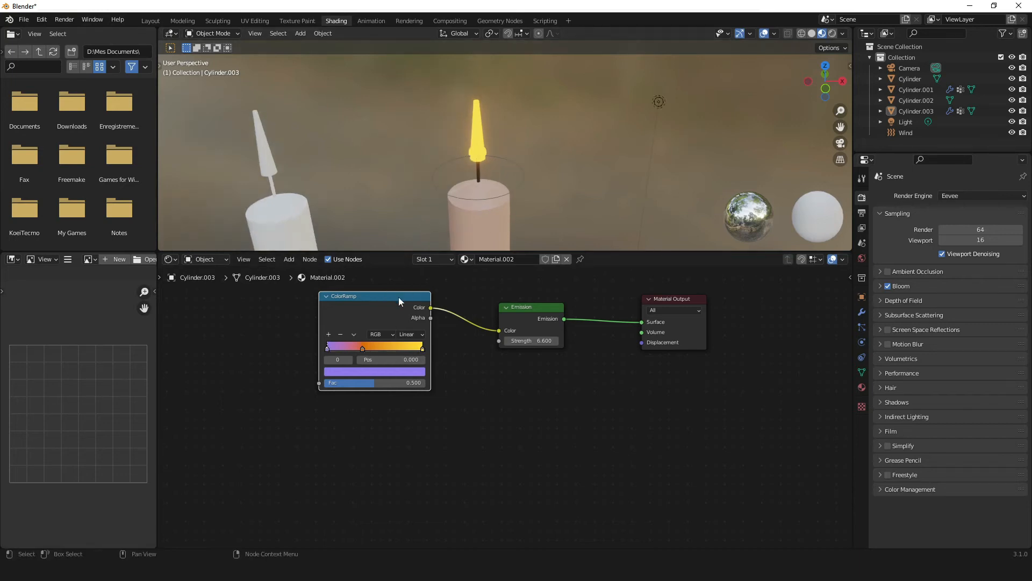
Add a Gradient Texture node before the ColorRamp and connect its Fac output to the ColorRamp's Fac input.
drag(398, 297, 430, 299)
key(shift+a)
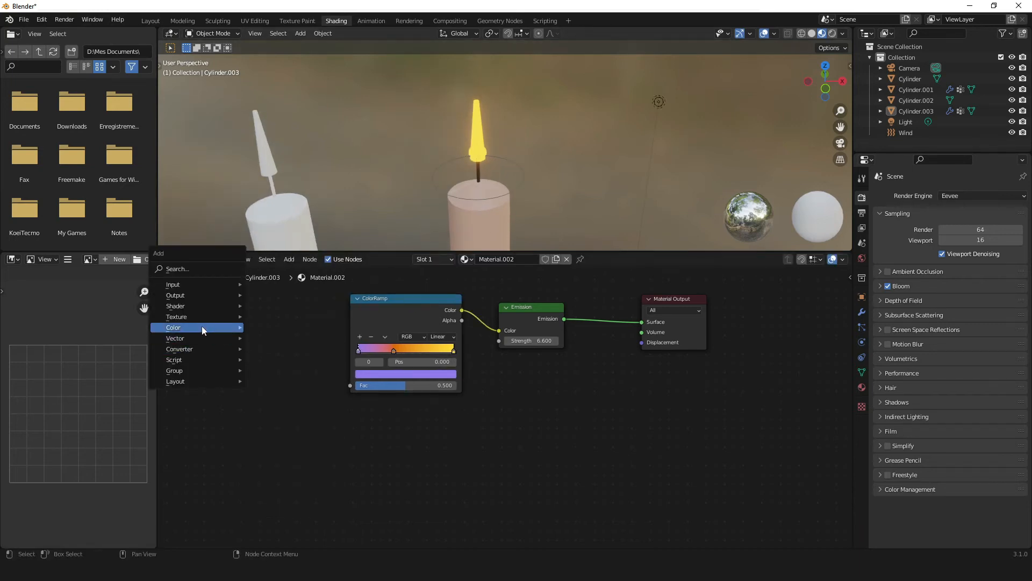
mouse_move(209, 316)
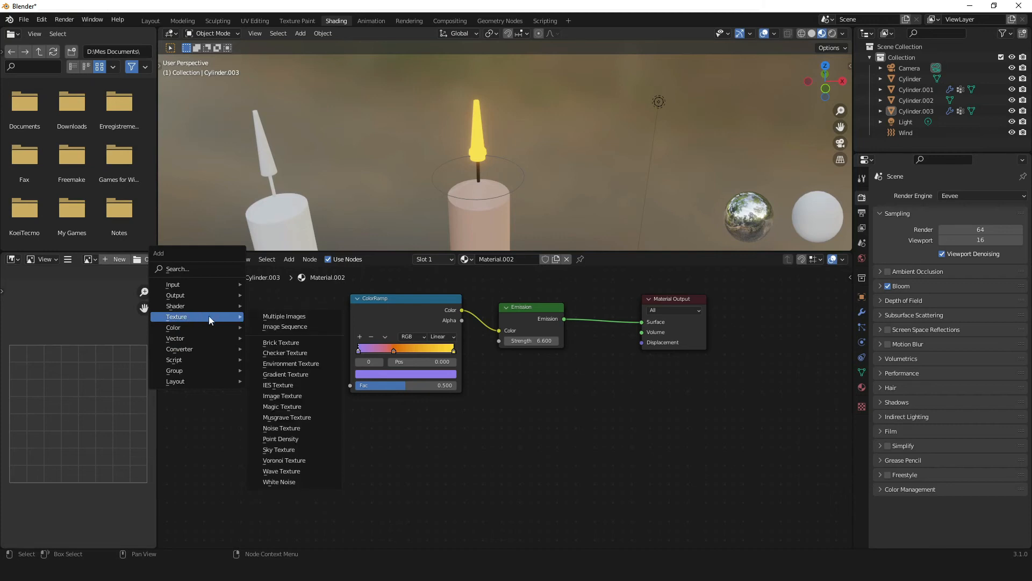
click(285, 374)
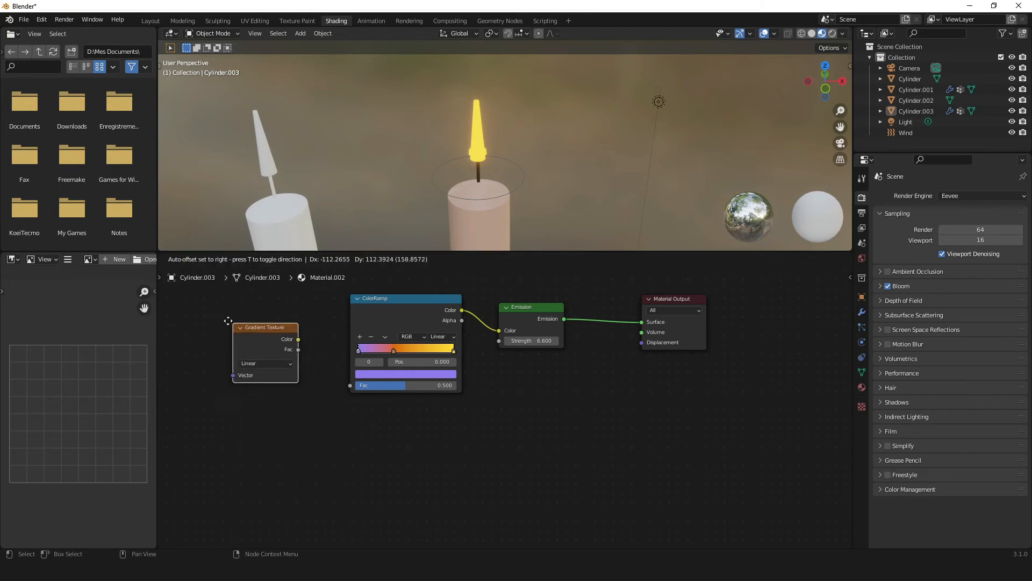
click(249, 346)
drag(265, 355, 353, 385)
Inspect the gradient's direction on the flame, reselect the flame object, and move the Gradient Texture node closer to the ColorRamp.
scroll(504, 152, up, 3)
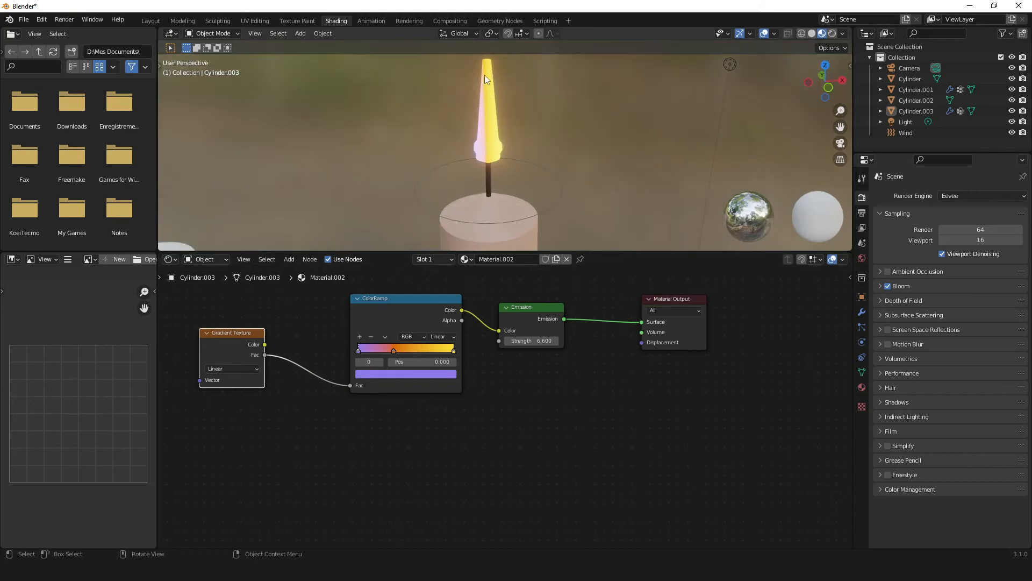
middle_drag(507, 131, 551, 106)
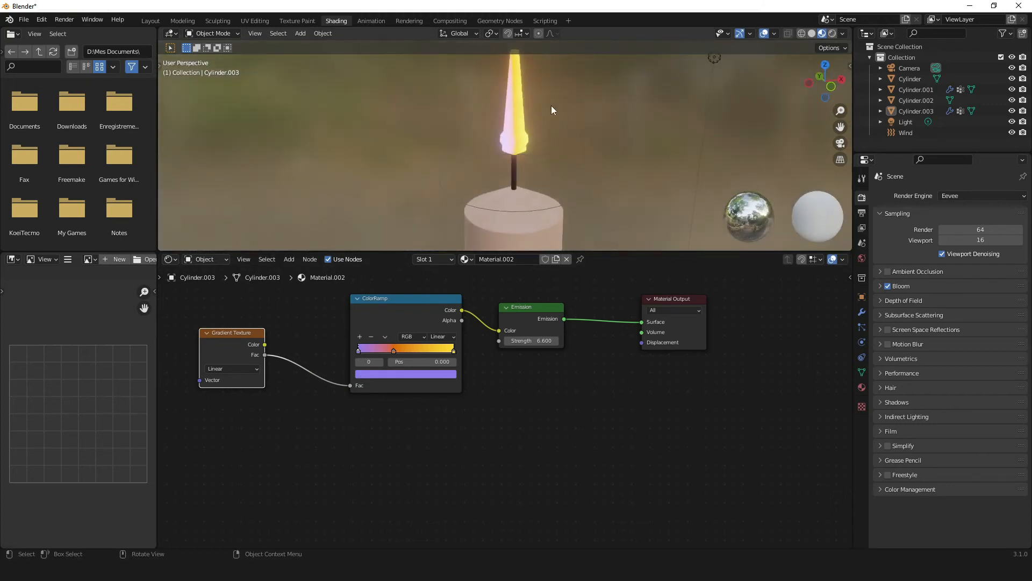
middle_drag(466, 138, 524, 194)
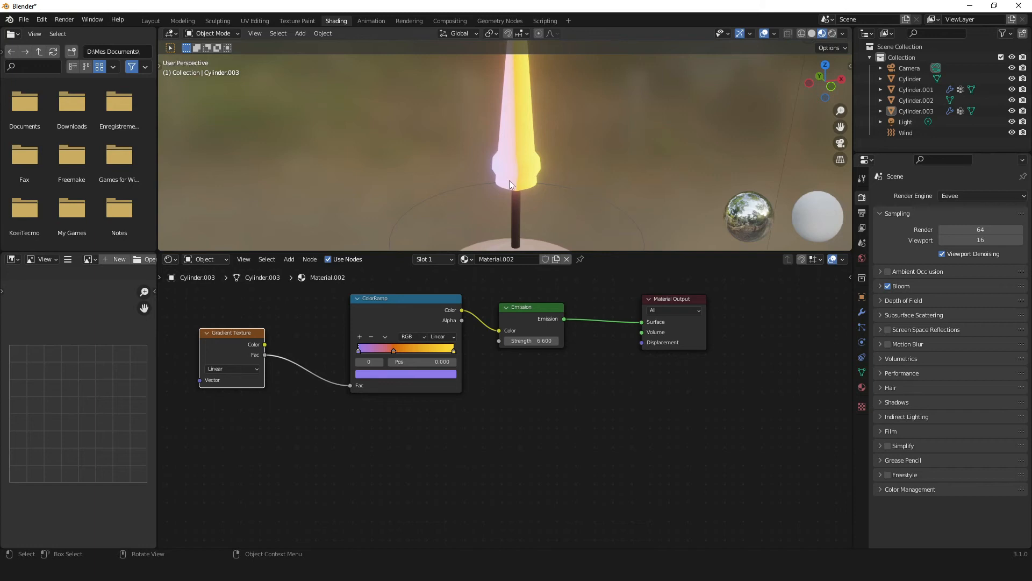
click(517, 185)
click(521, 180)
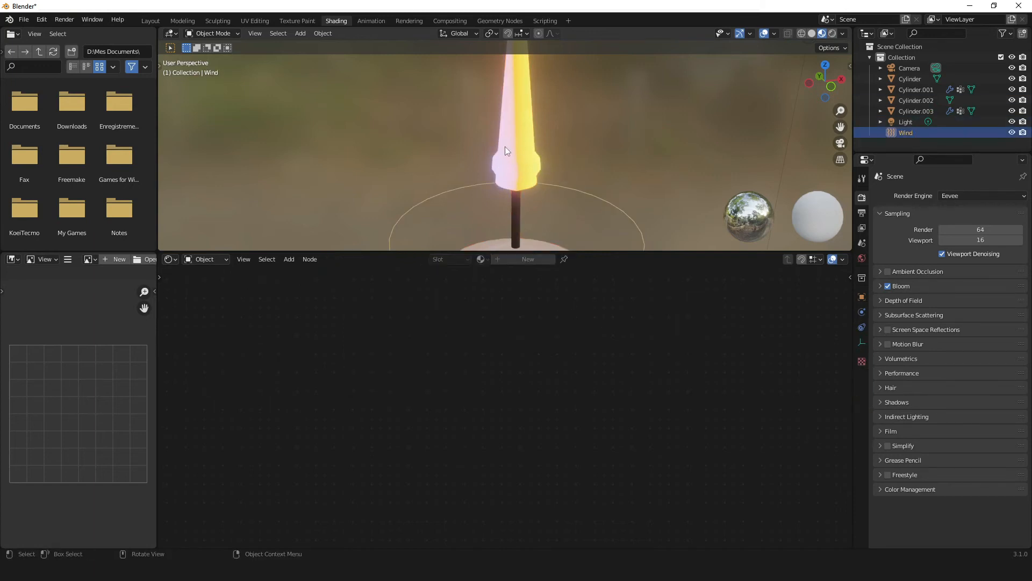
scroll(516, 96, down, 2)
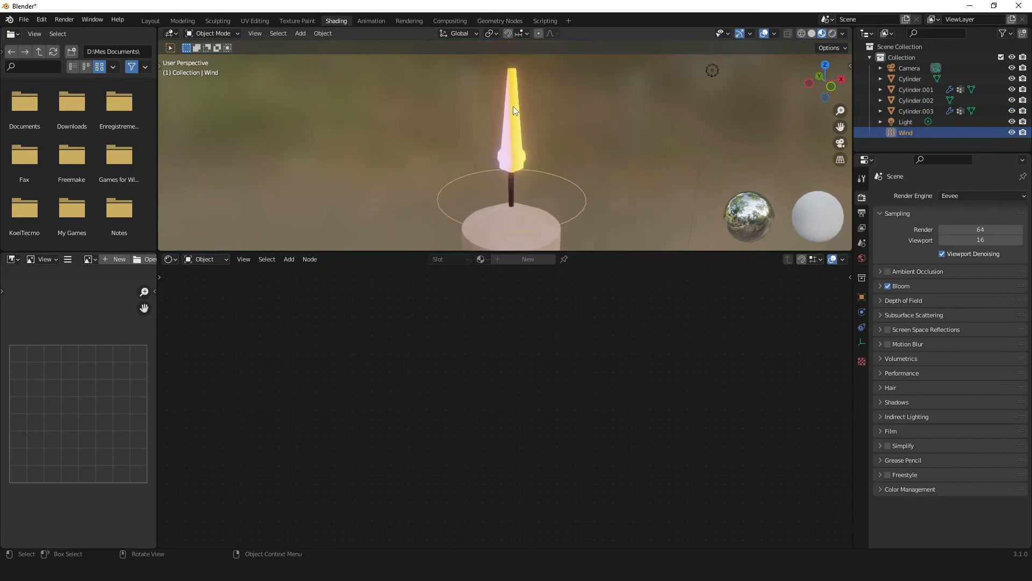
click(512, 164)
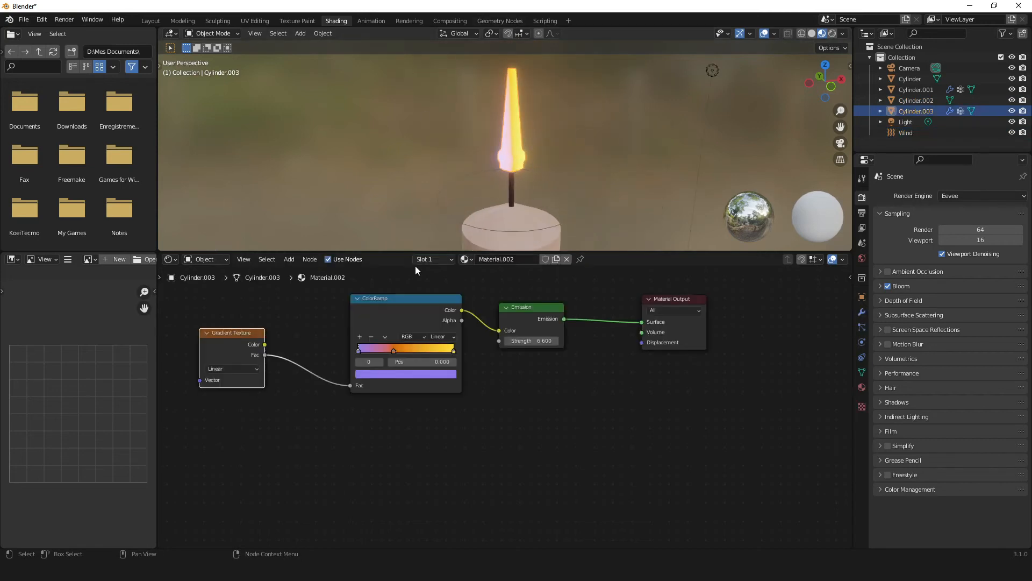
drag(243, 330, 276, 334)
middle_drag(287, 339, 433, 330)
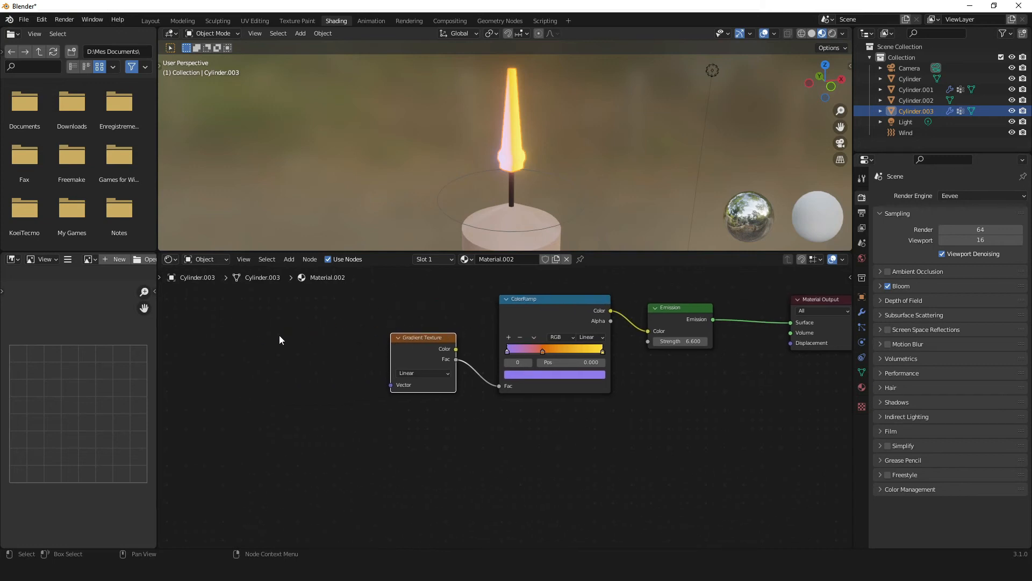
Open the add-on preferences and search the add-ons for "node".
drag(291, 304, 367, 489)
click(62, 20)
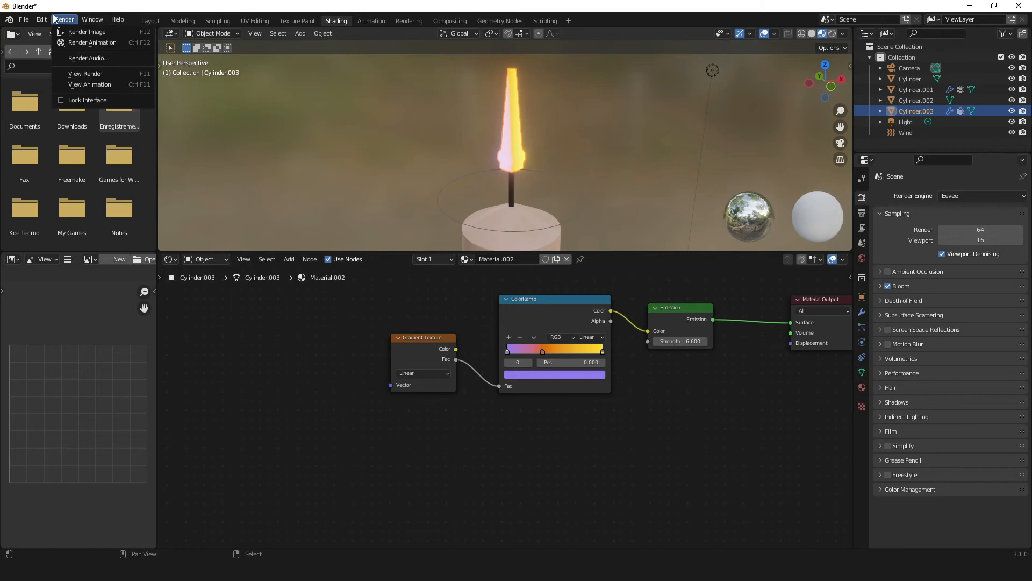
mouse_move(40, 20)
click(60, 173)
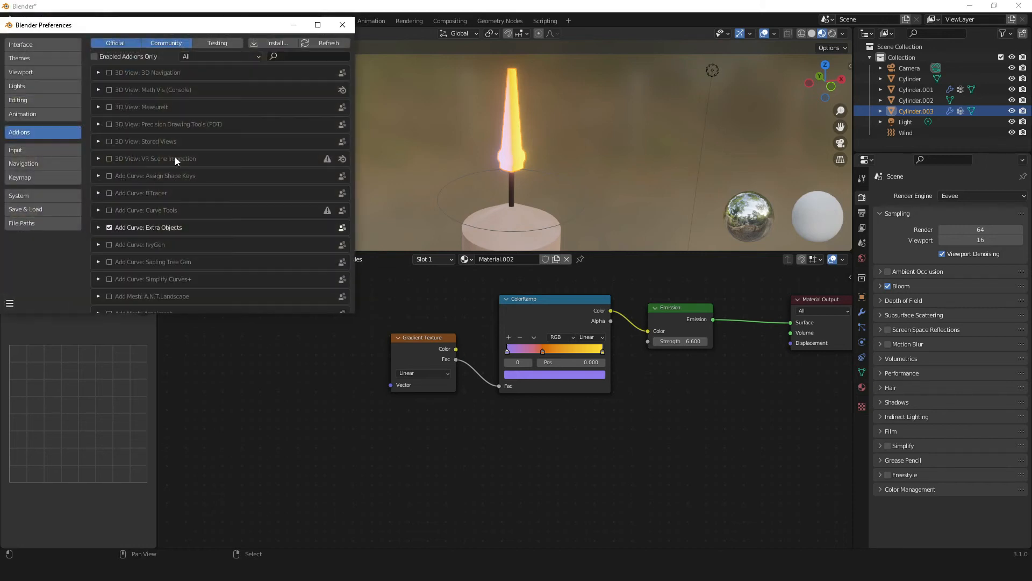
click(296, 55)
text(node)
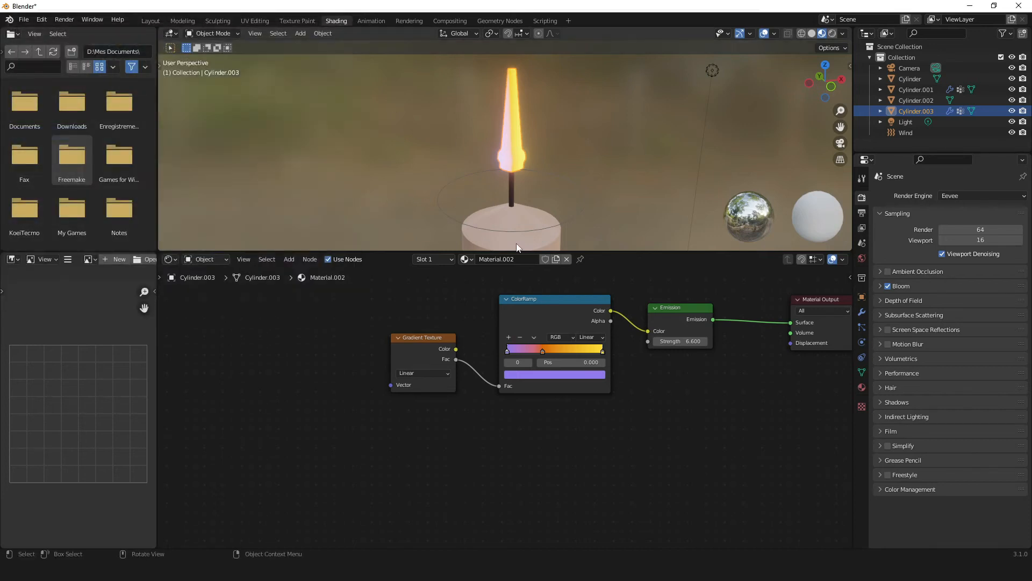
Add linked Texture Coordinate and Mapping nodes to the Gradient Texture's Vector input and shift them away from it.
click(411, 355)
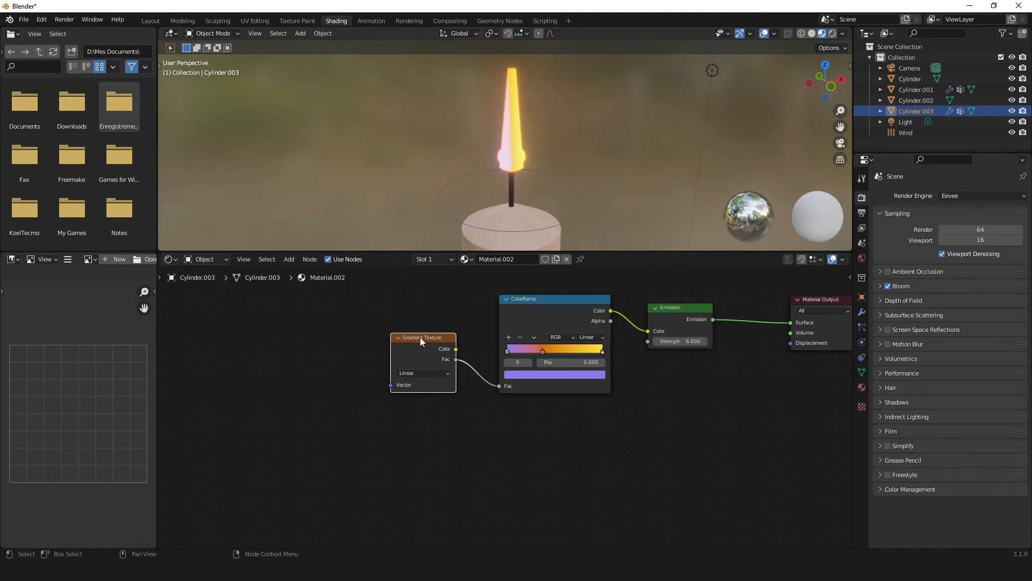
key(ctrl+t)
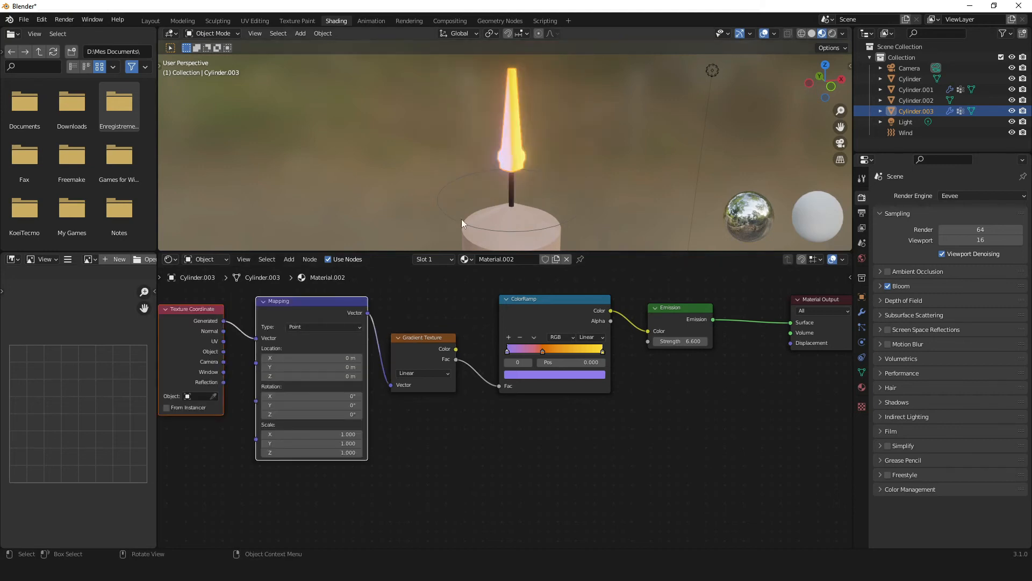
middle_drag(410, 301, 612, 348)
scroll(445, 335, up, 1)
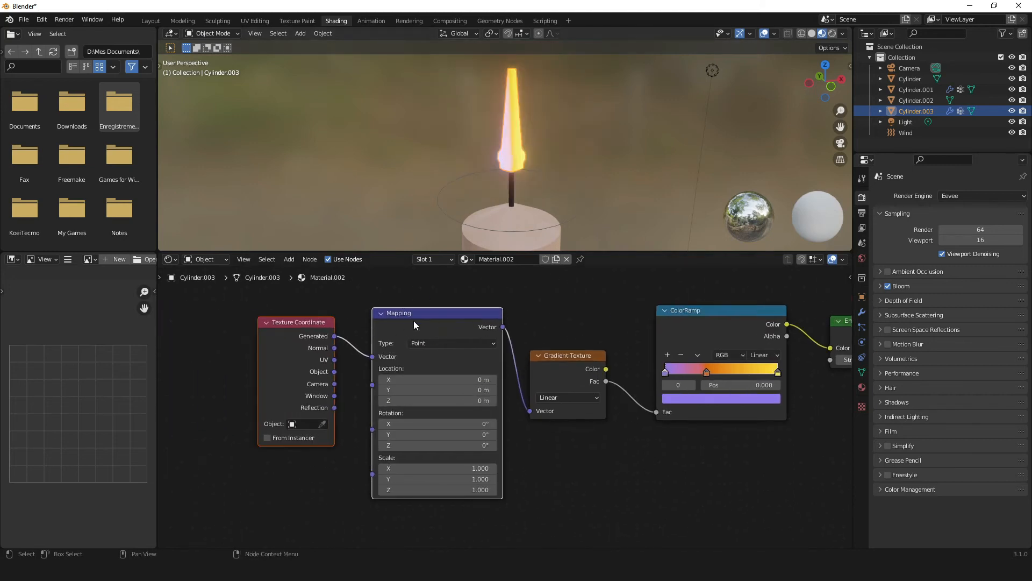
drag(414, 322, 391, 321)
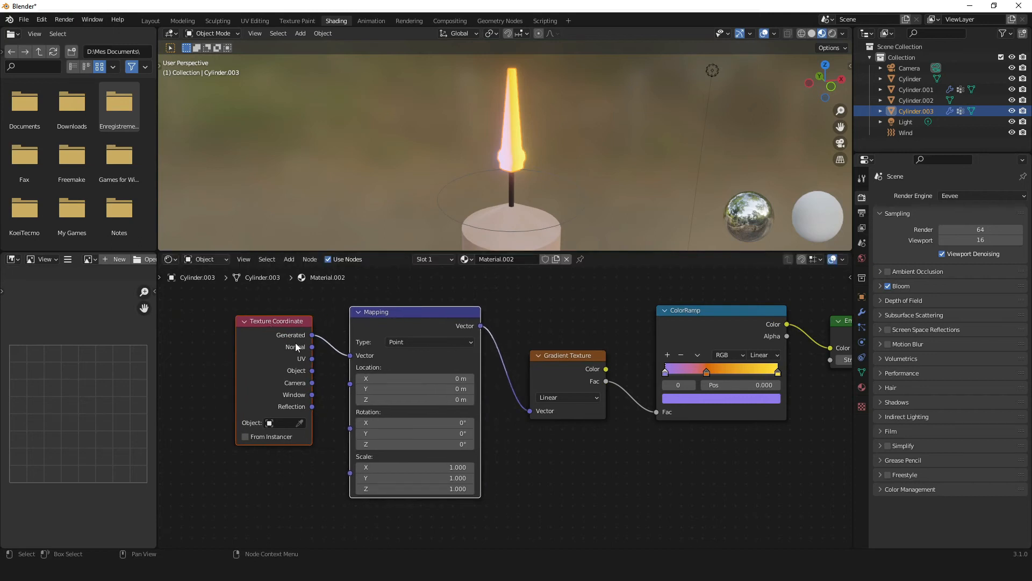
click(269, 414)
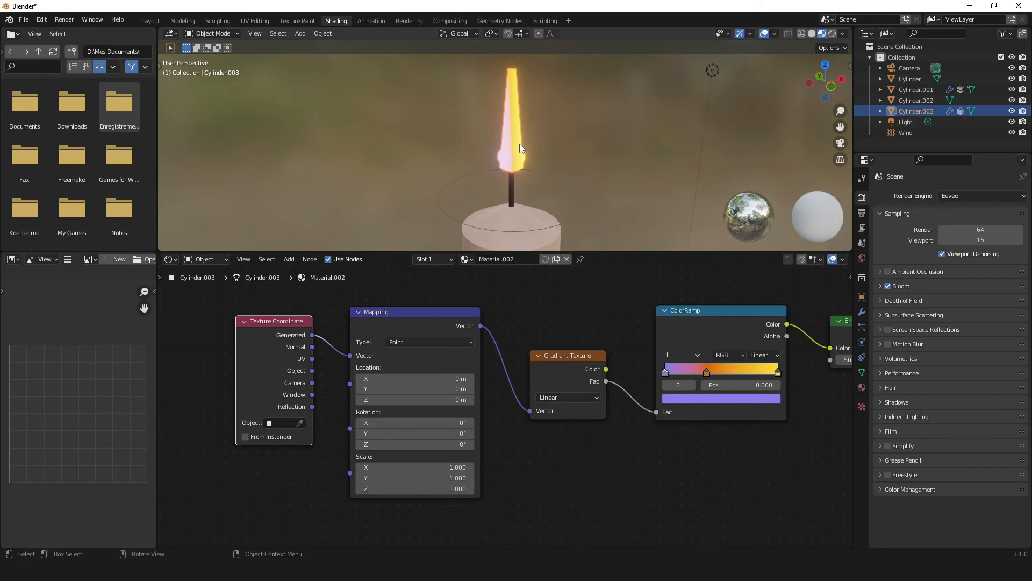
Set the Mapping node's Y rotation to 90° so the gradient runs along the flame's height.
click(267, 259)
middle_drag(508, 317, 482, 342)
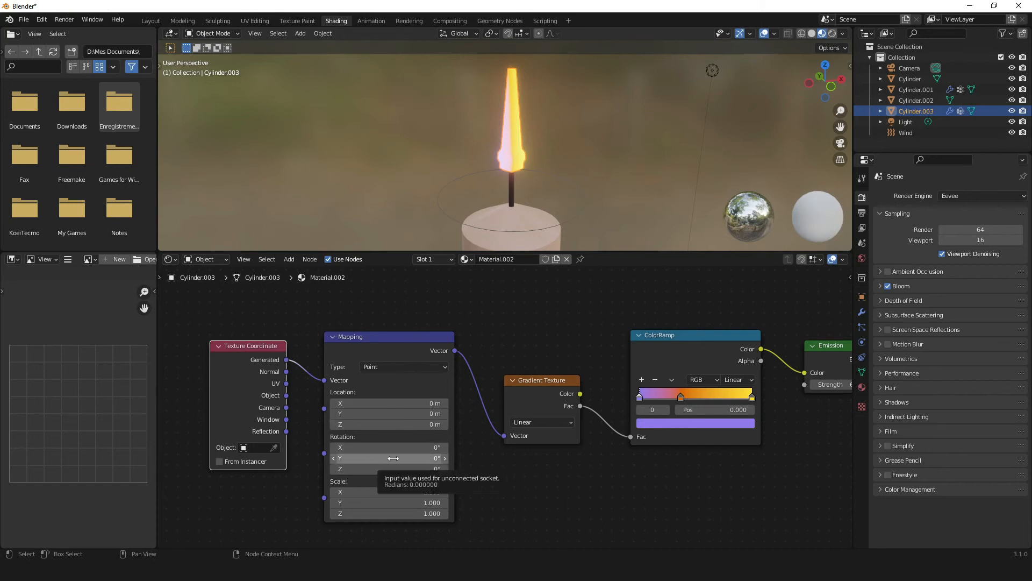
drag(393, 458, 442, 458)
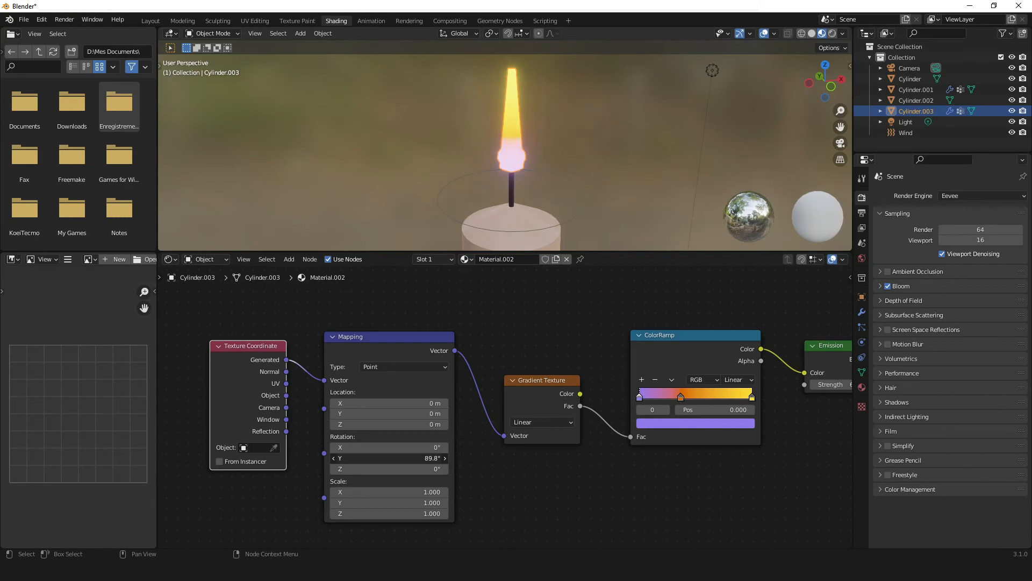
click(416, 467)
click(416, 459)
text(90)
key(Return)
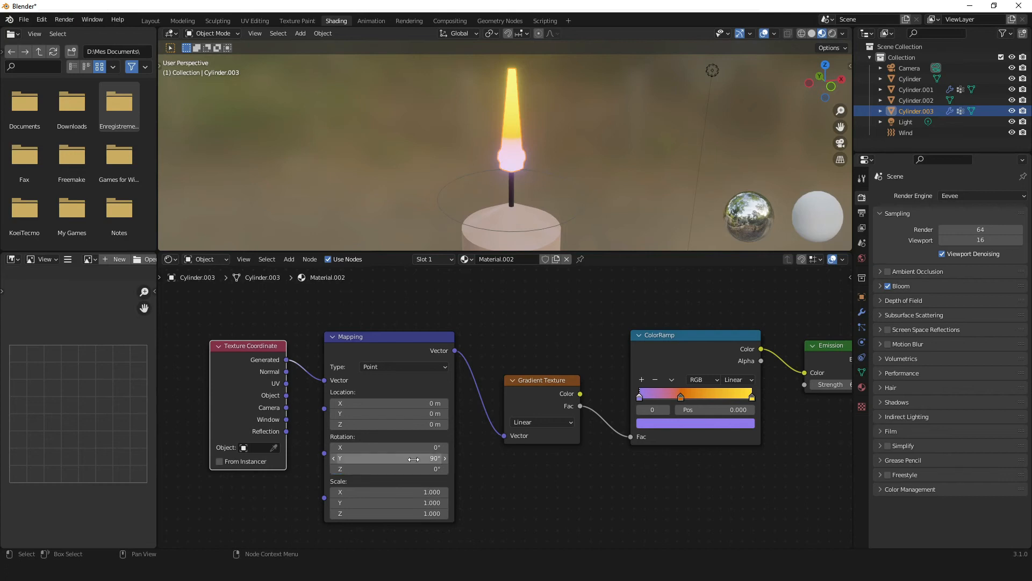
Move the ColorRamp's orange stop to about 0.227 and its yellow stop to about 0.659.
scroll(555, 163, up, 2)
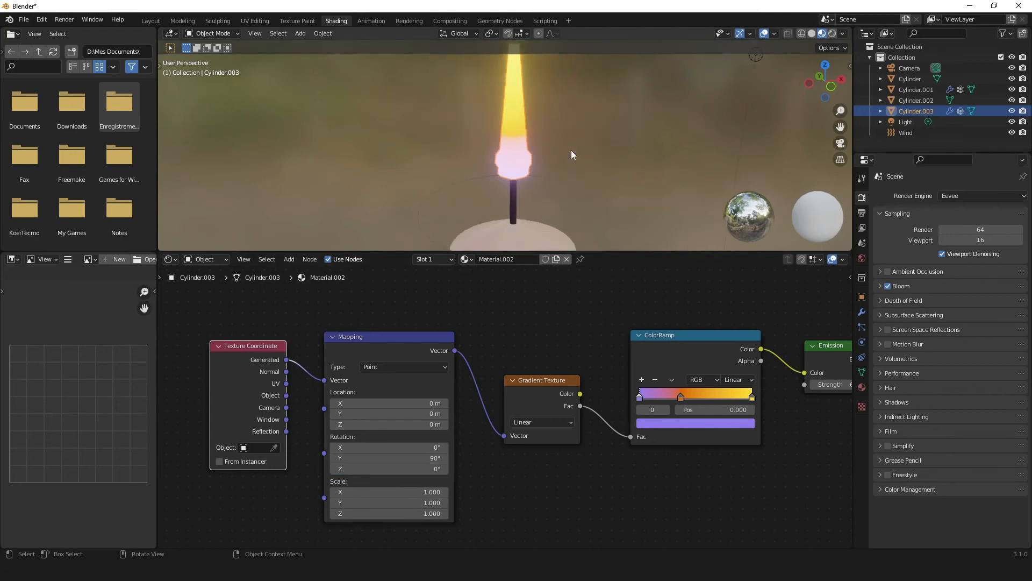
scroll(522, 156, up, 3)
scroll(516, 176, down, 3)
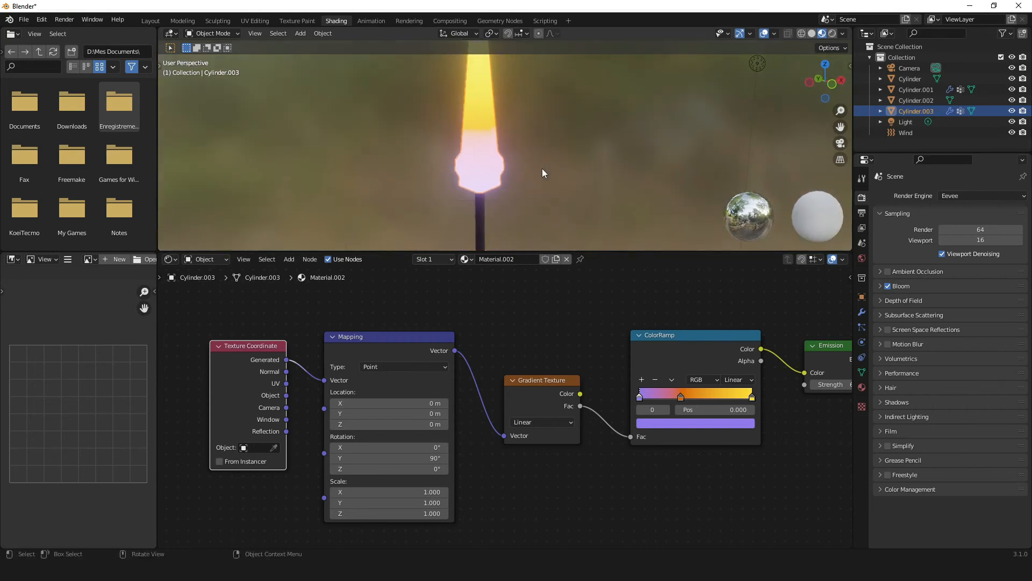
scroll(516, 215, down, 3)
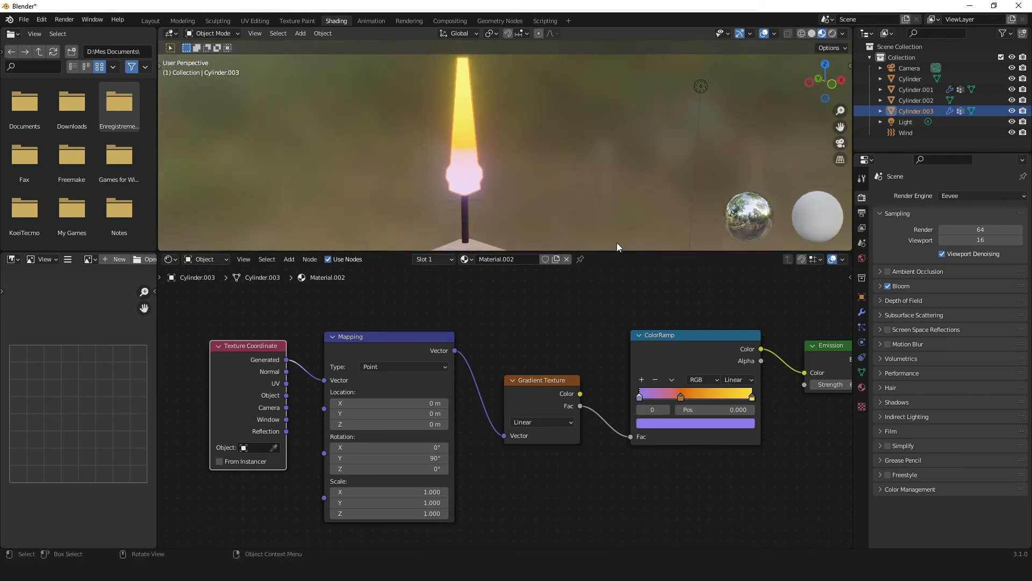
click(680, 398)
drag(679, 401, 666, 400)
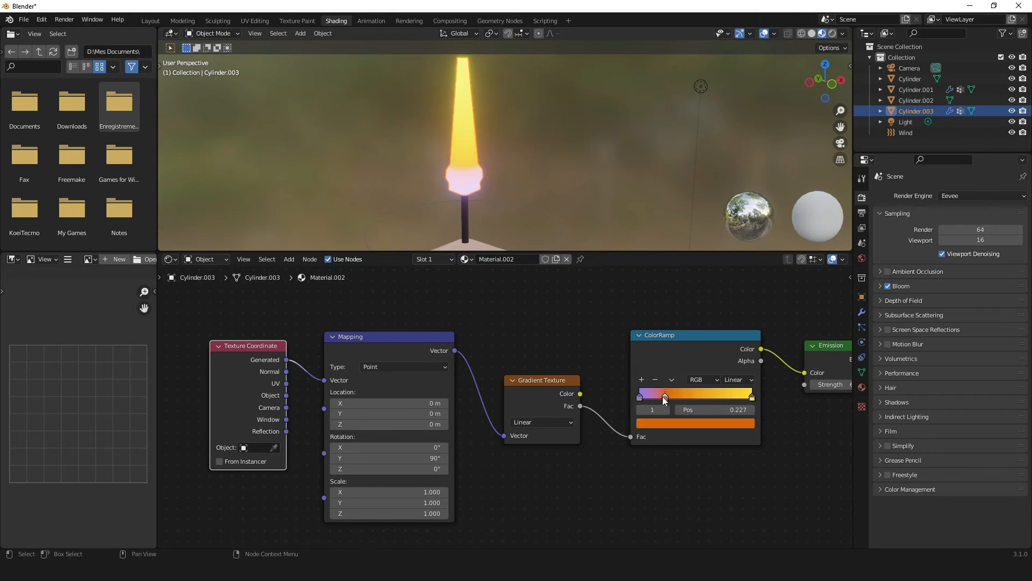
drag(754, 399, 685, 403)
click(738, 400)
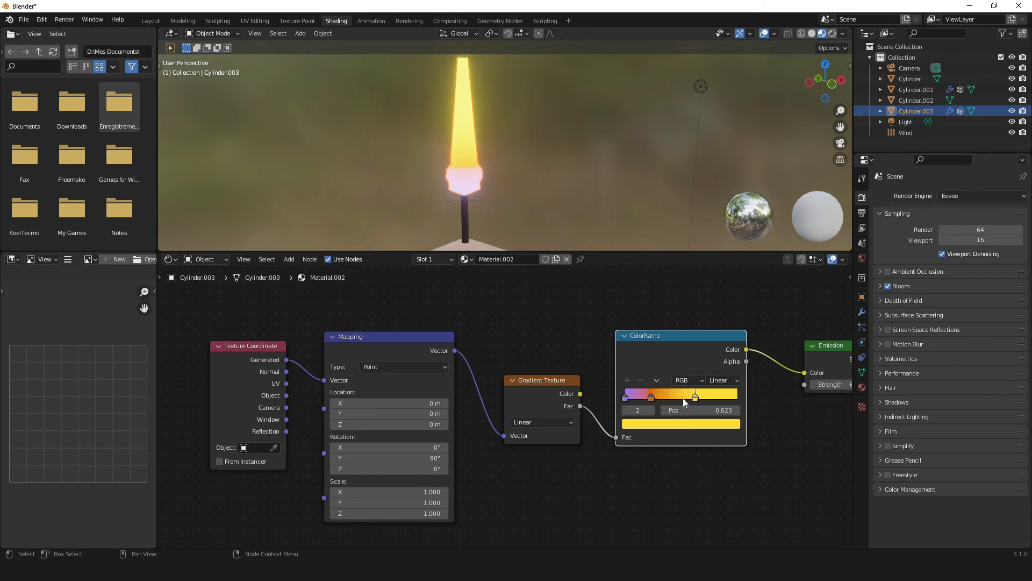
scroll(556, 189, down, 1)
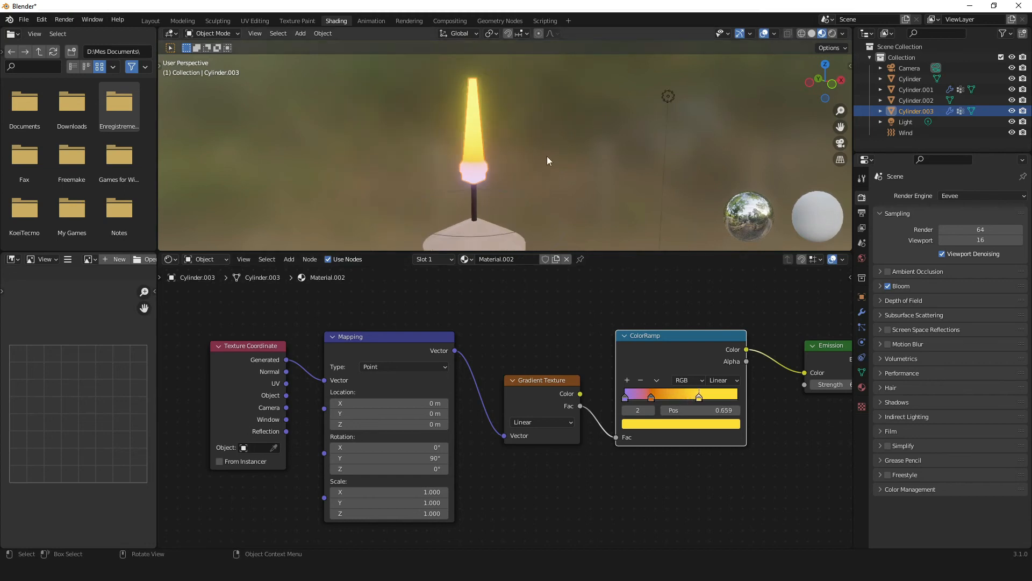
Deselect the flame and fine-tune the ColorRamp's orange stop to position 0.205.
click(568, 178)
scroll(542, 163, up, 2)
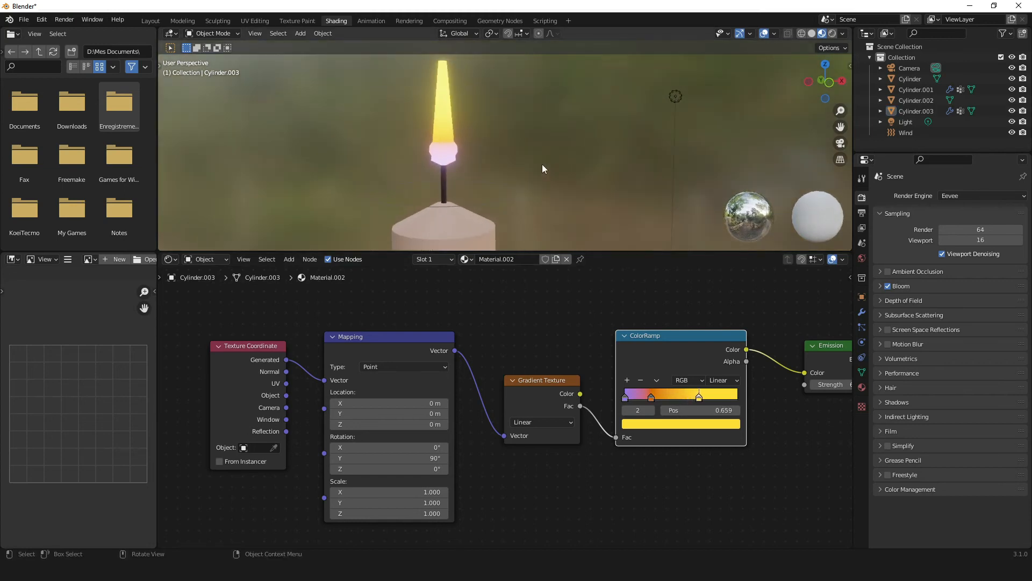
click(651, 396)
drag(648, 397, 648, 397)
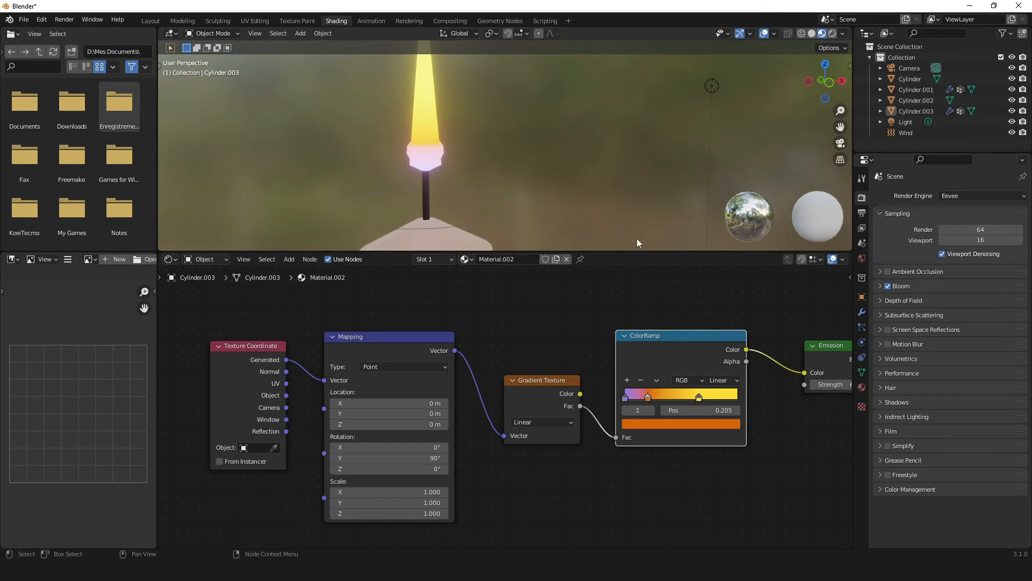
scroll(545, 123, down, 3)
scroll(533, 163, up, 3)
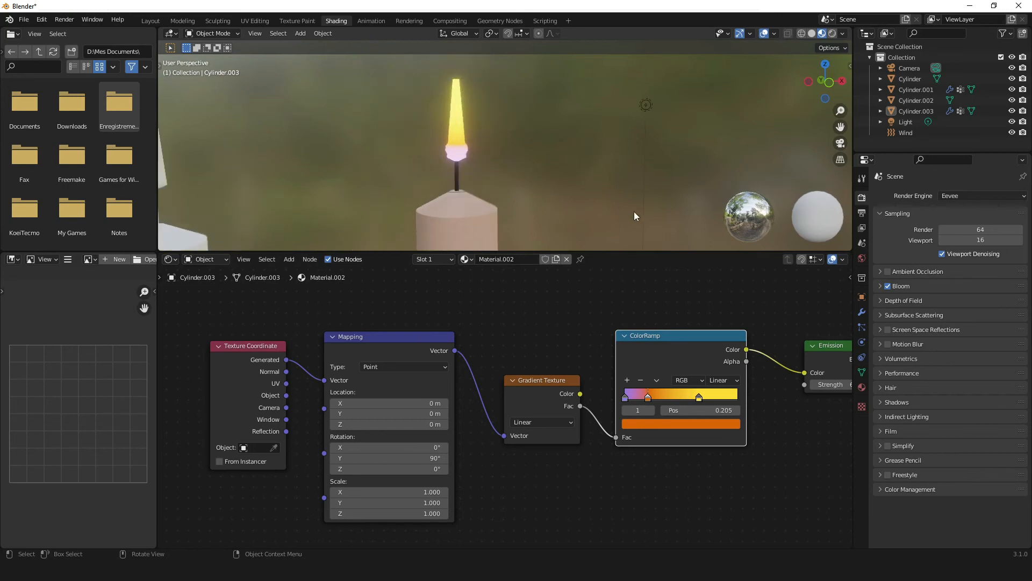
Try the Ease interpolation on the ColorRamp and examine the colour transition on the flame.
click(734, 385)
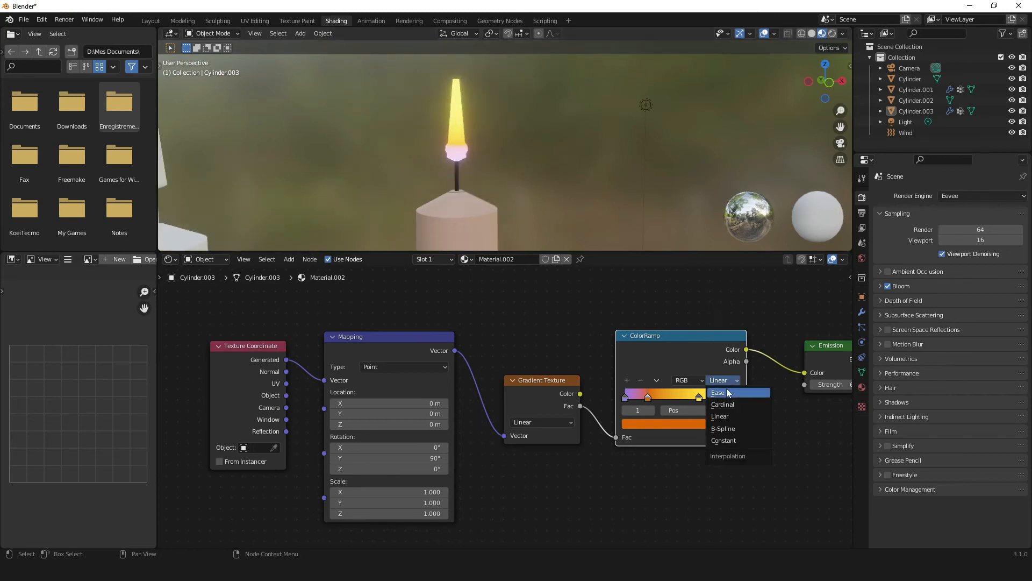
click(727, 392)
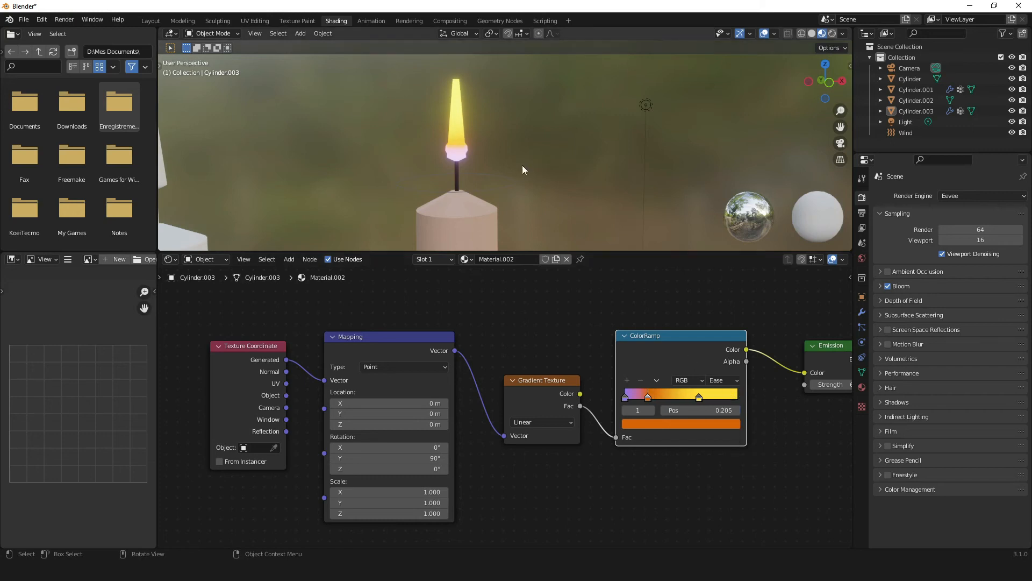
scroll(522, 166, up, 5)
shift+middle_drag(461, 163, 611, 184)
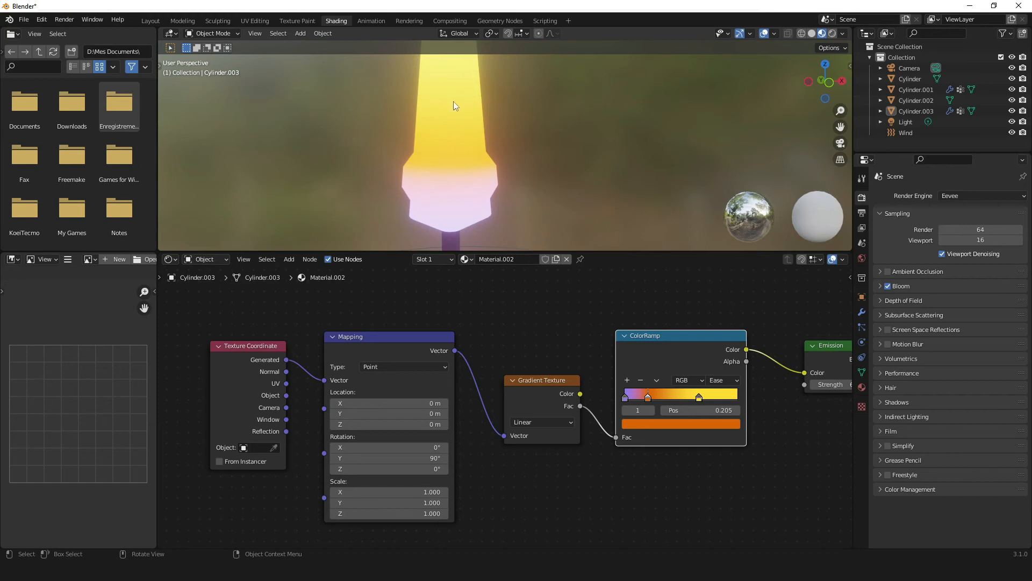
scroll(479, 129, down, 2)
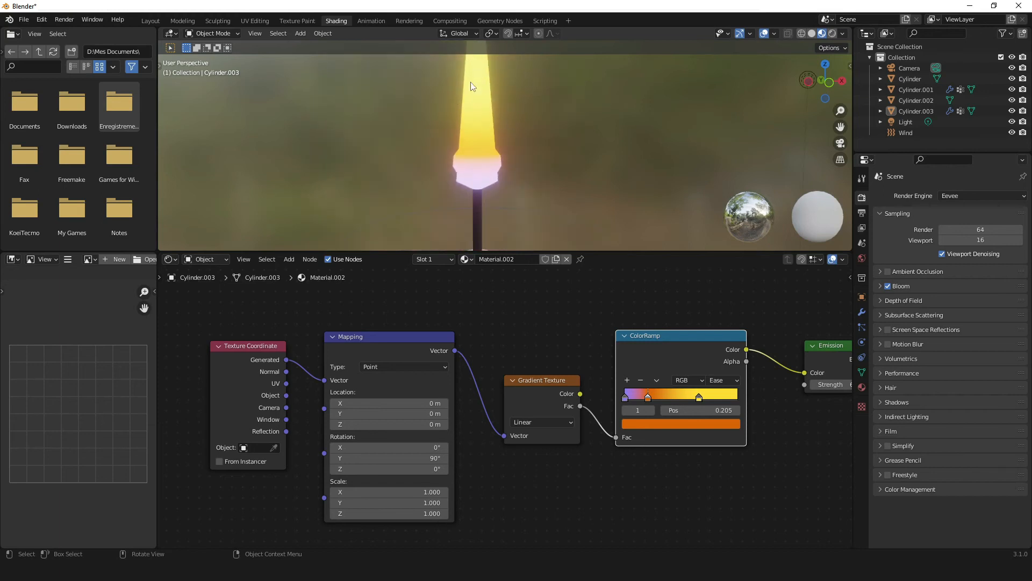
Set the ColorRamp's interpolation to B-Spline, shifting the orange stop toward violet and the yellow stop to 0.500.
click(727, 378)
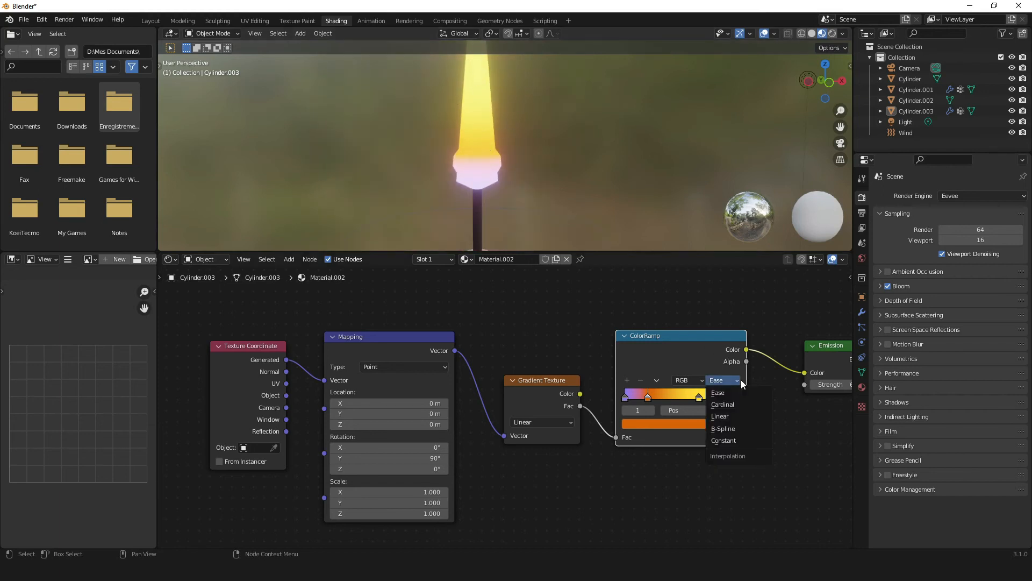
click(739, 430)
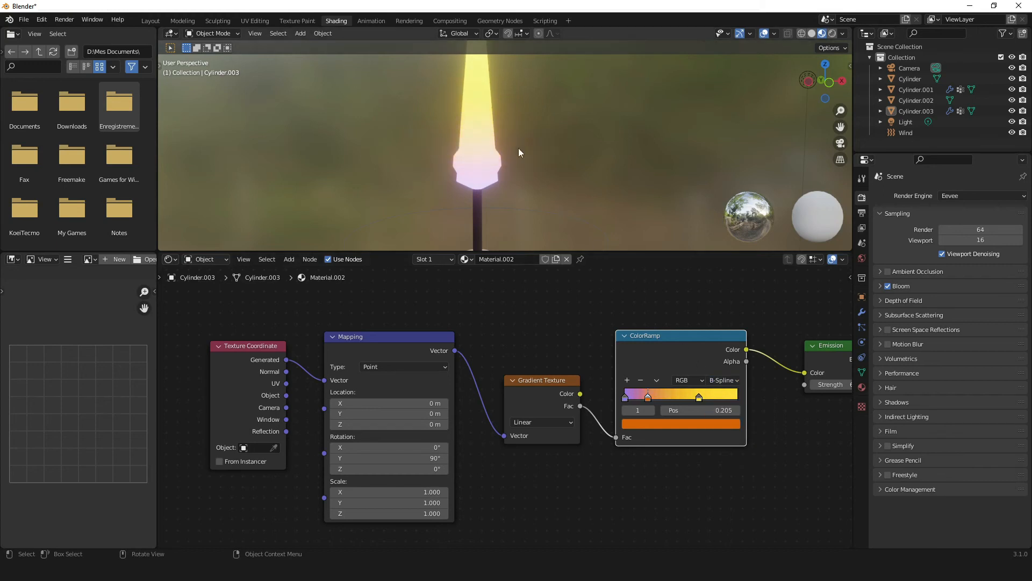
scroll(516, 143, down, 3)
drag(648, 397, 682, 398)
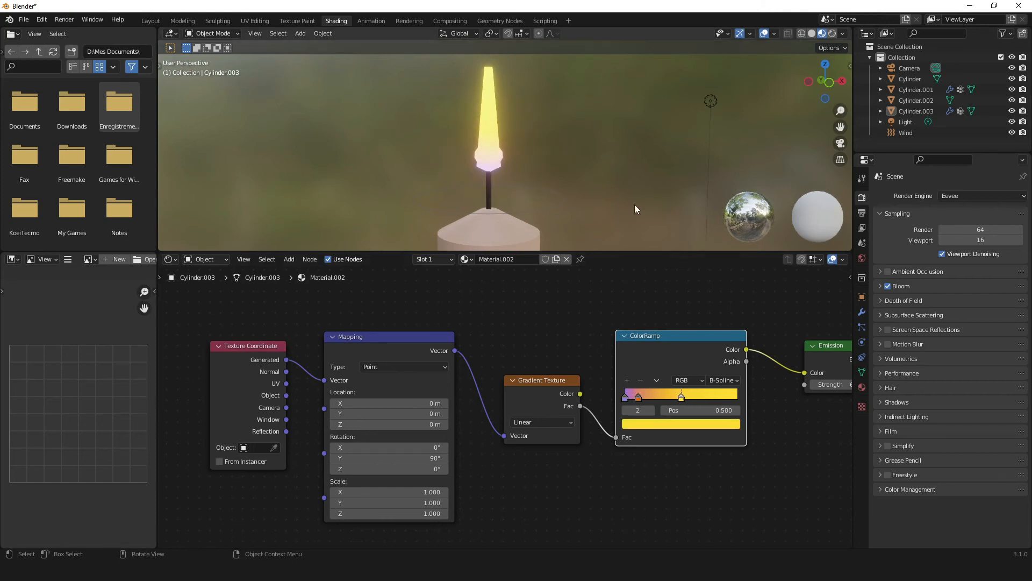
Darken the ColorRamp's orange stop slightly and place it at position 0.100.
scroll(531, 123, up, 5)
shift+middle_drag(551, 213, 508, 149)
scroll(548, 170, down, 1)
drag(638, 398, 647, 400)
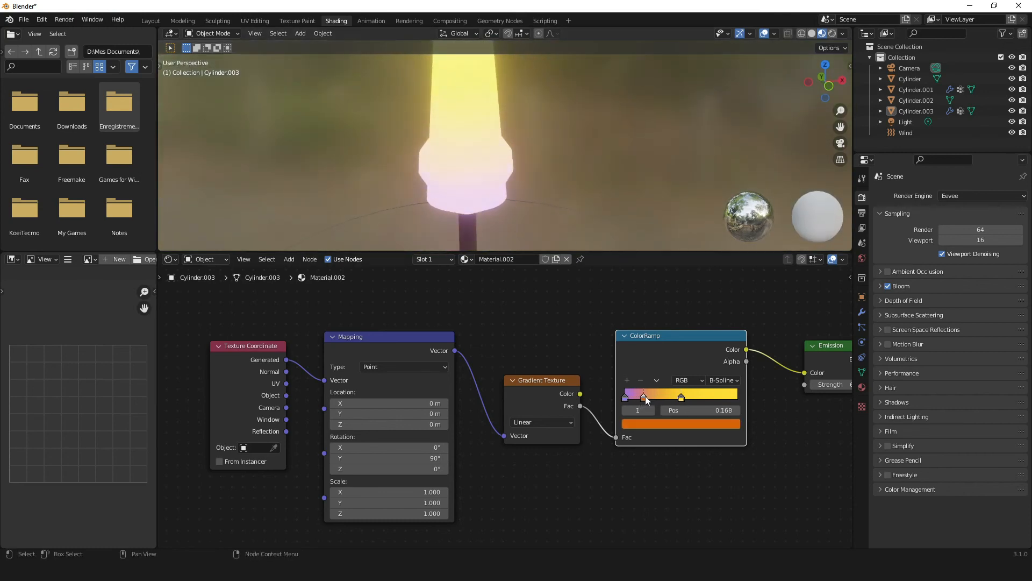
click(647, 423)
mouse_move(716, 278)
mouse_down()
mouse_move(716, 300)
mouse_move(716, 278)
mouse_move(715, 286)
mouse_up()
scroll(514, 175, down, 3)
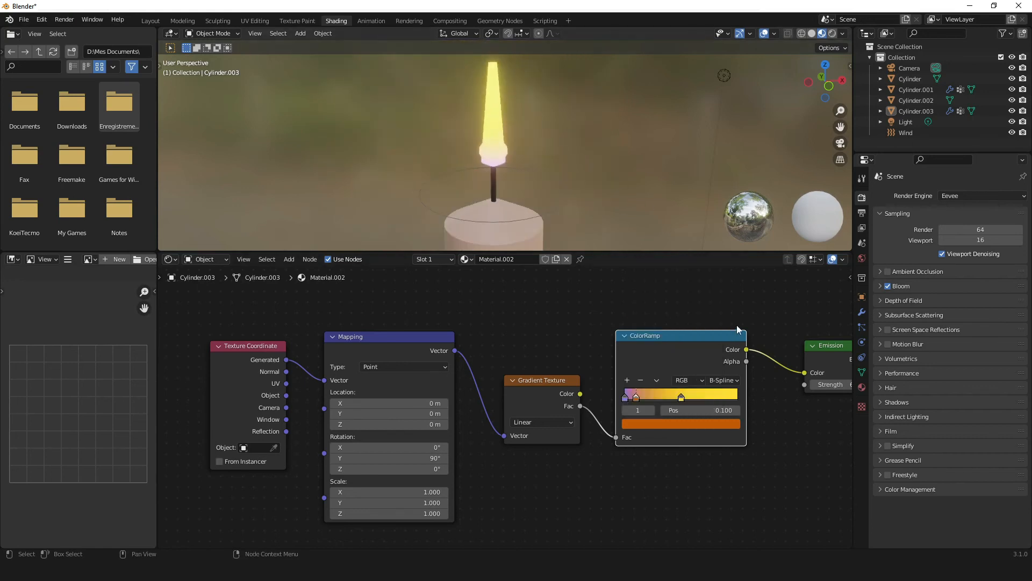
Play the animation to check the coloured flame moving in the wind, and return to the first frame.
scroll(709, 299, down, 1)
scroll(597, 163, down, 2)
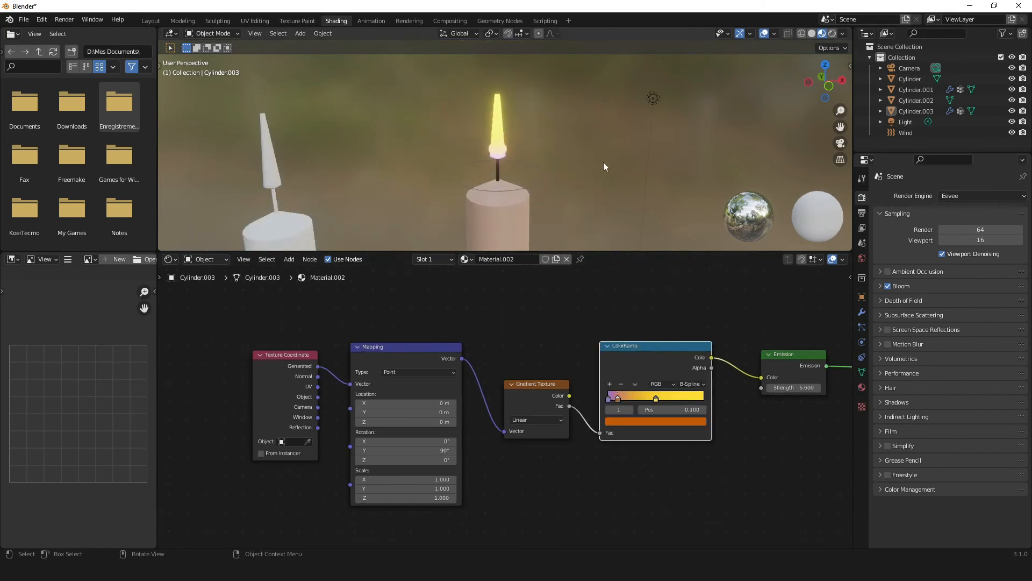
key(space)
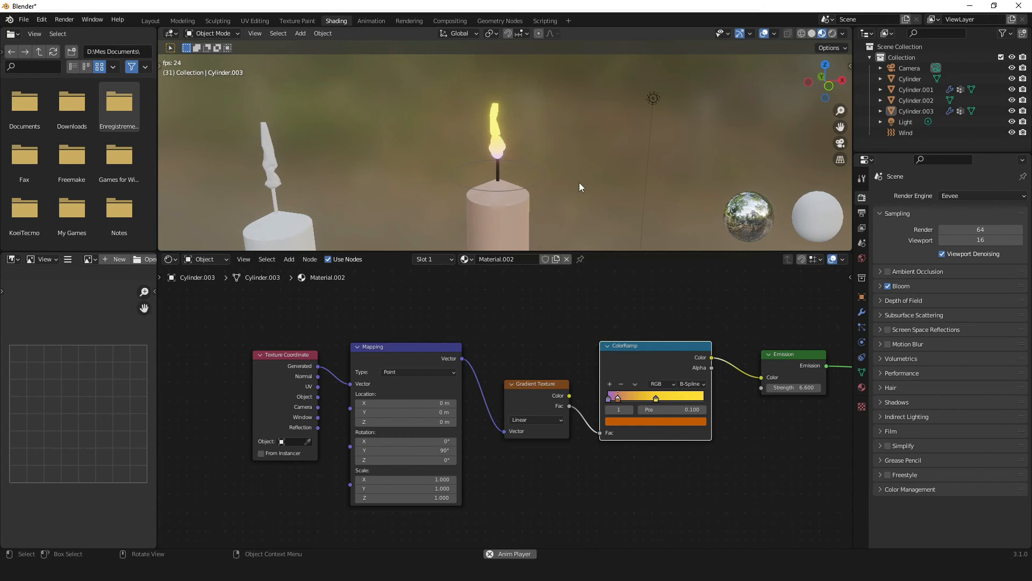
middle_drag(579, 183, 576, 214)
scroll(561, 164, up, 2)
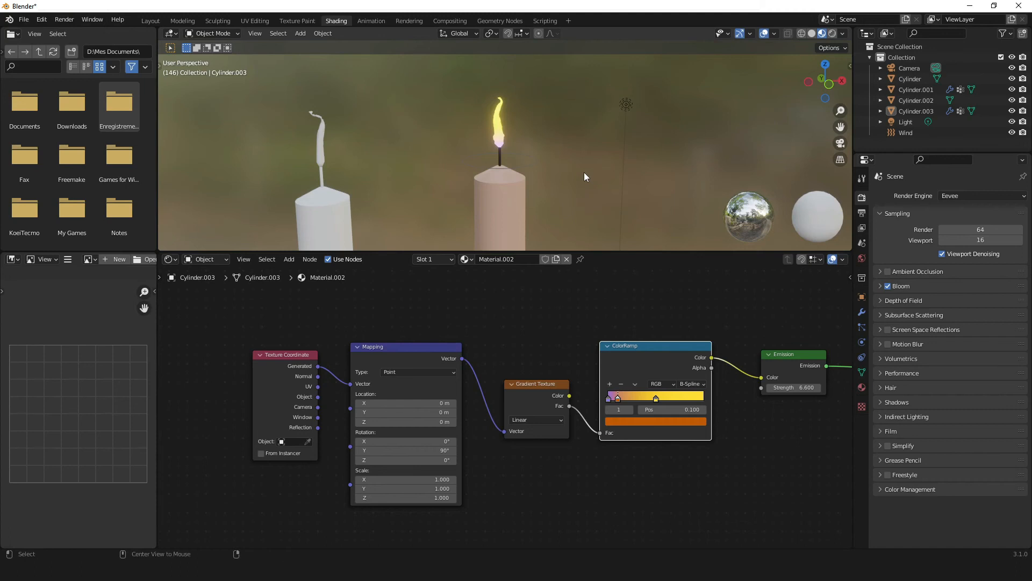
key(shift+Left)
Shift the Texture Coordinate and Mapping nodes away from the Gradient Texture and move the ColorRamp closer to the Emission node.
drag(225, 323, 453, 381)
drag(402, 349, 393, 328)
drag(662, 344, 678, 348)
middle_drag(551, 489, 536, 451)
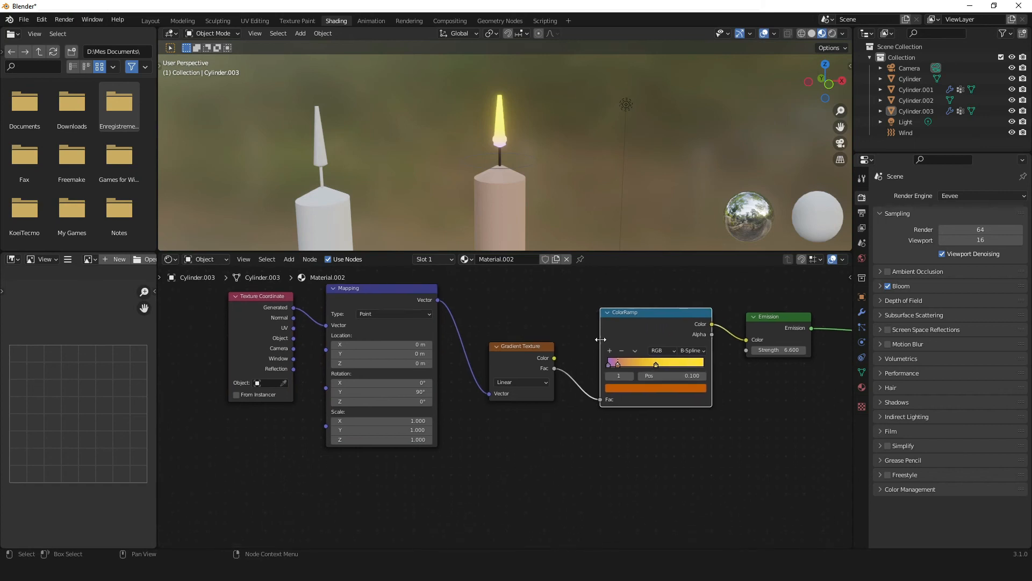
Inspect where the wick meets the flame, and add a Transparent BSDF node below the Emission node in the flame's material.
scroll(539, 121, up, 8)
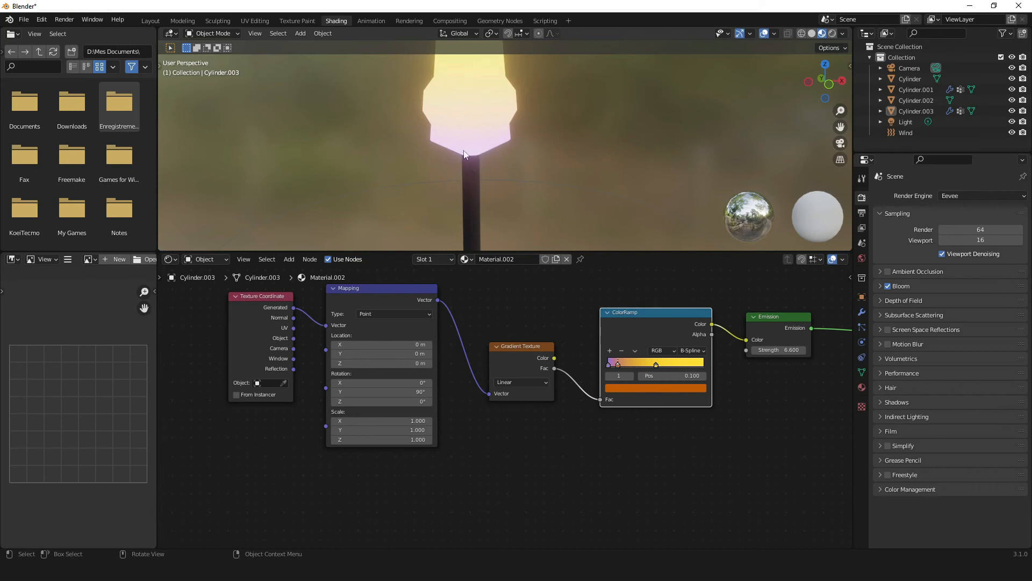
click(474, 160)
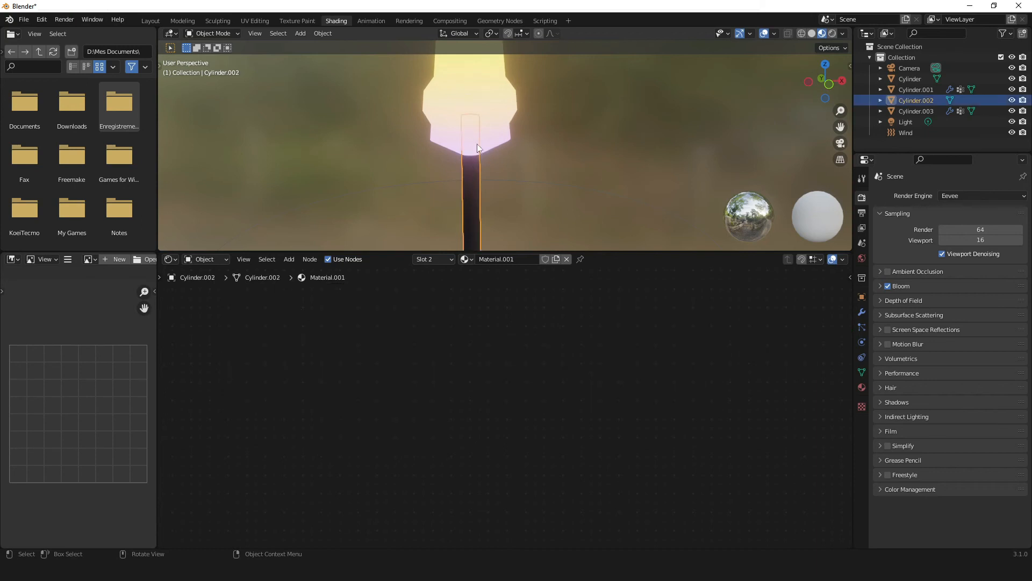
scroll(547, 402, down, 2)
shift+scroll(488, 441, down, 2)
key(shift+a)
mouse_move(488, 442)
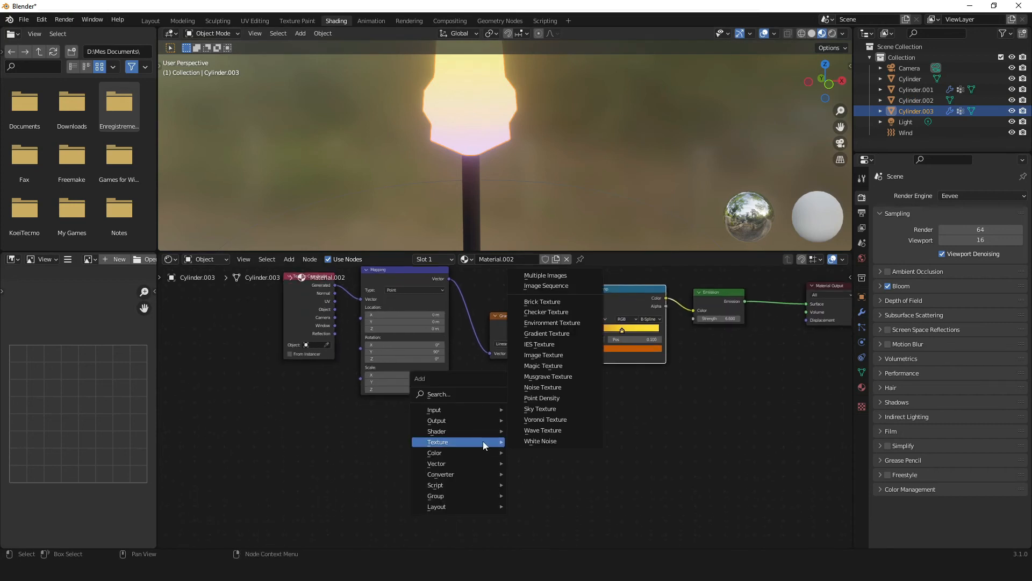
mouse_move(459, 431)
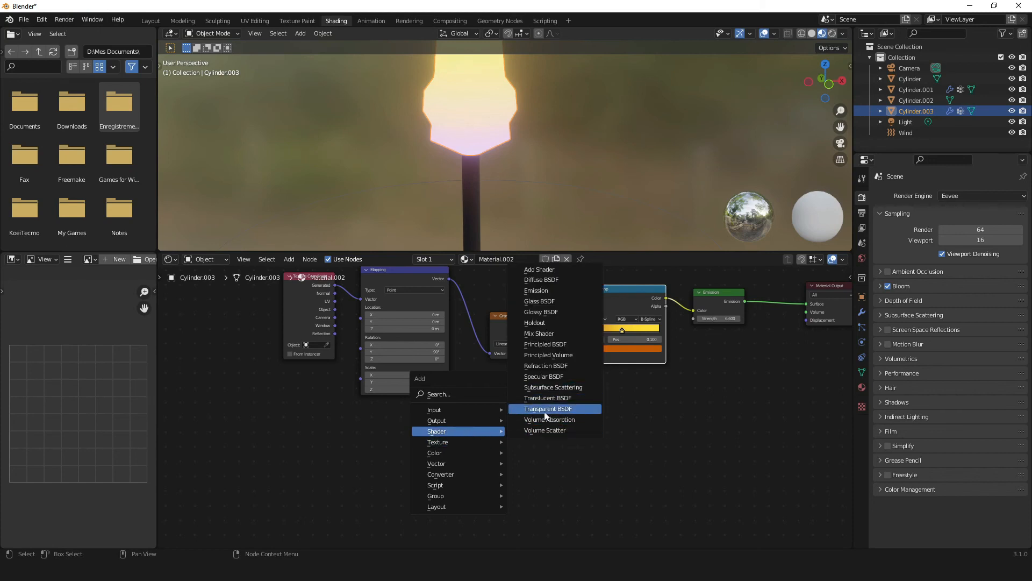
click(559, 410)
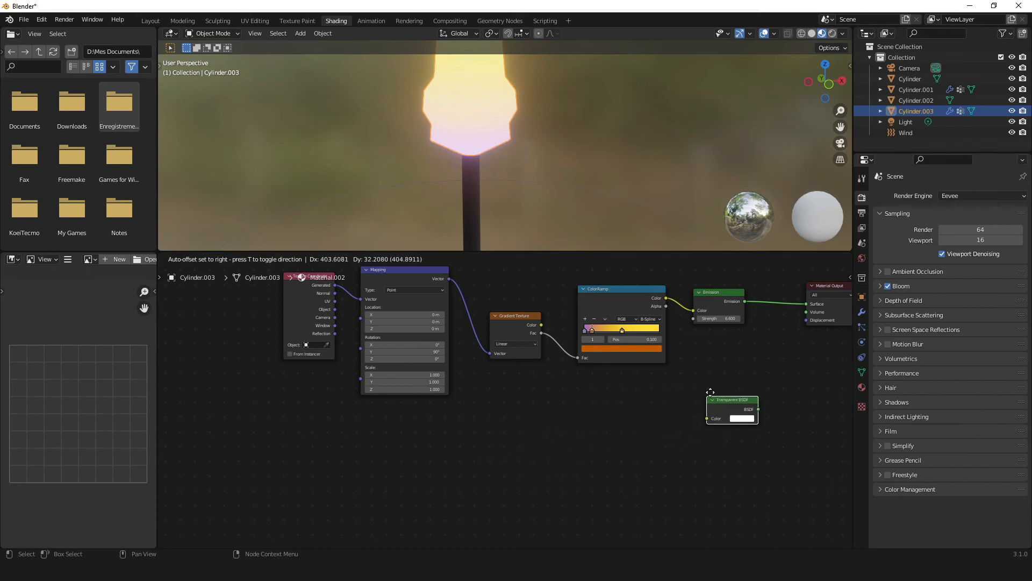
click(698, 374)
key(Home)
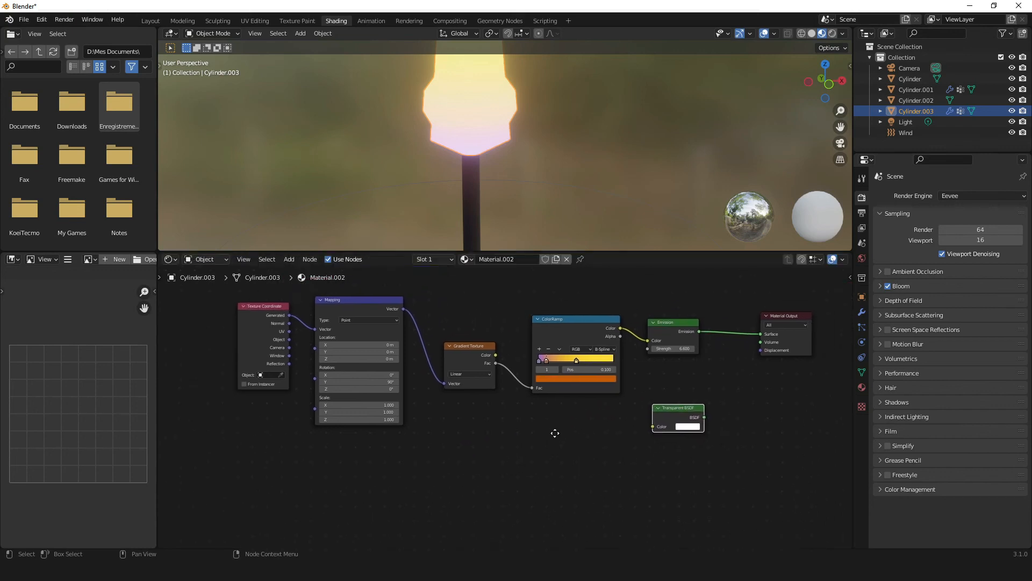
Insert a Mix Shader between the Emission and Material Output nodes and connect the Transparent BSDF to its second Shader input.
scroll(501, 166, down, 4)
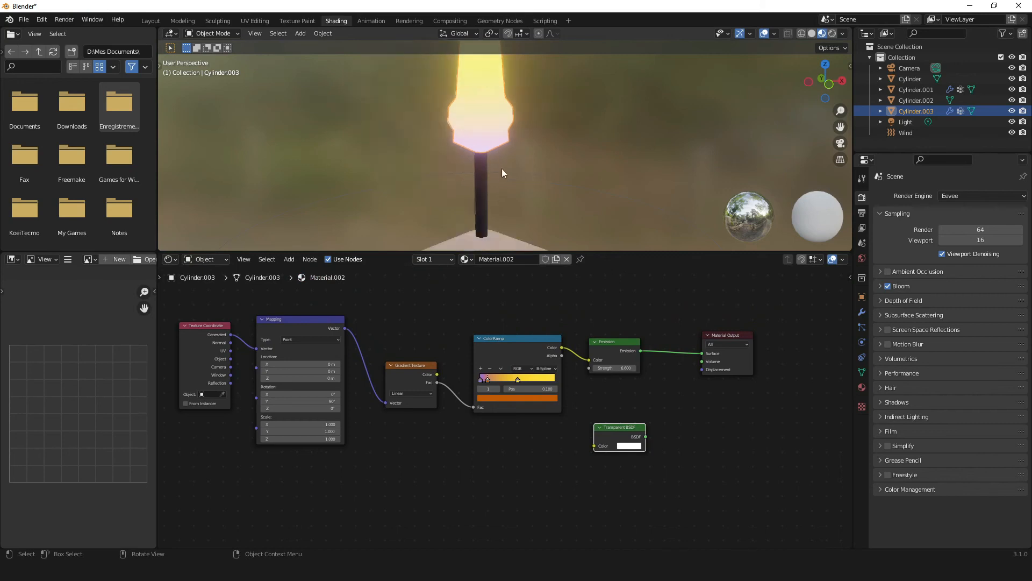
drag(196, 308, 667, 444)
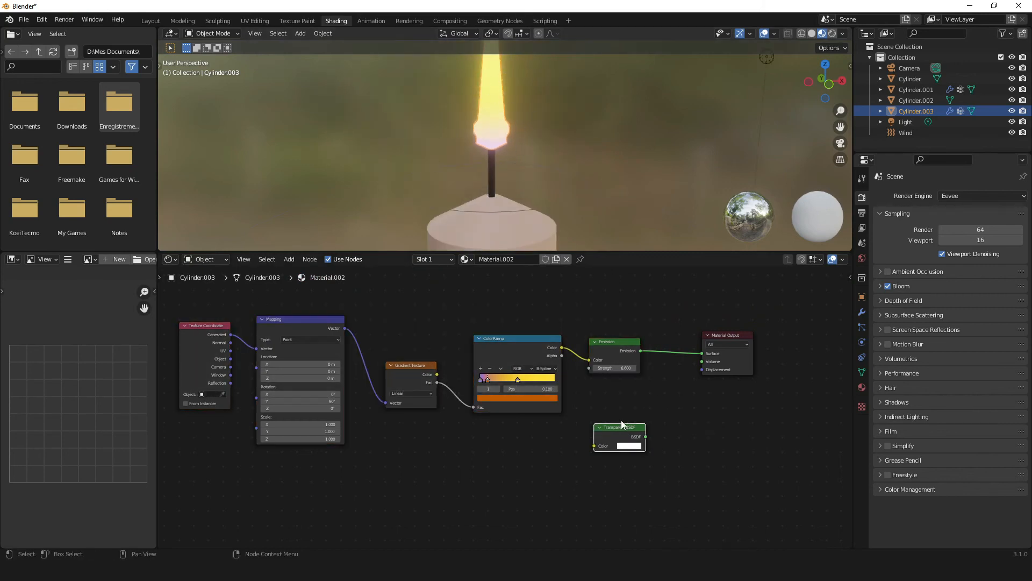
click(671, 395)
key(shift+a)
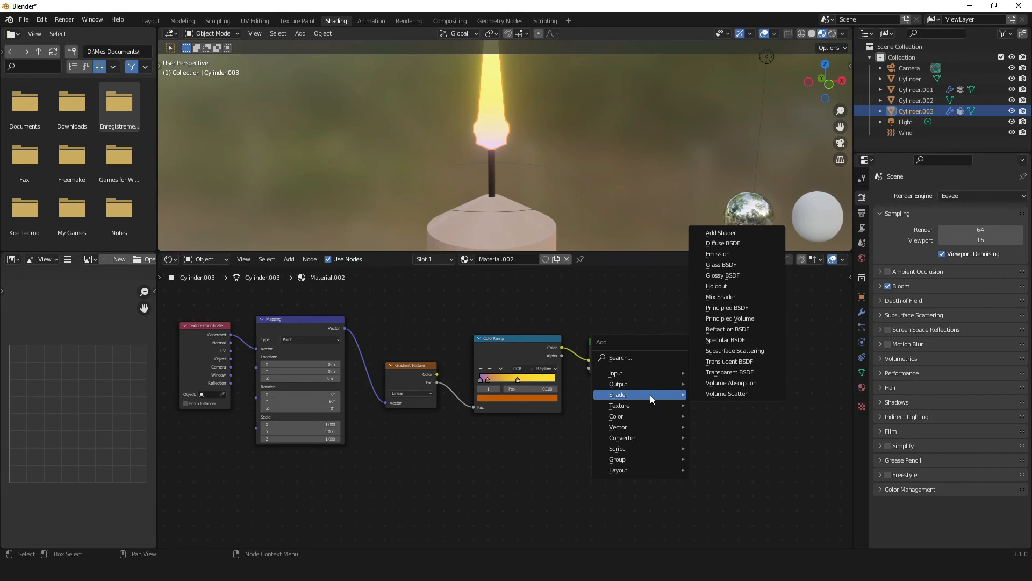
drag(645, 343, 670, 338)
drag(646, 437, 654, 431)
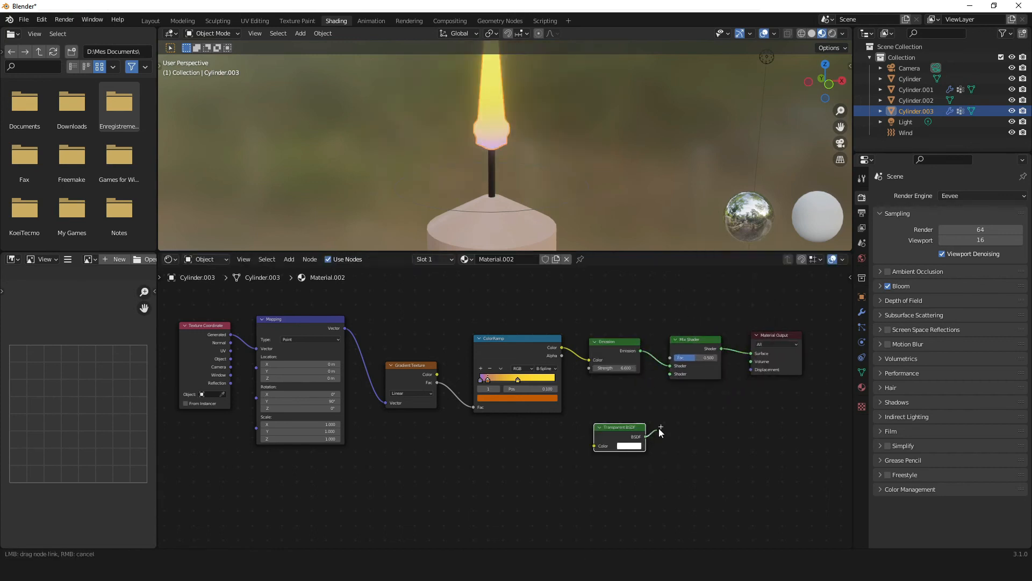
drag(672, 373, 671, 374)
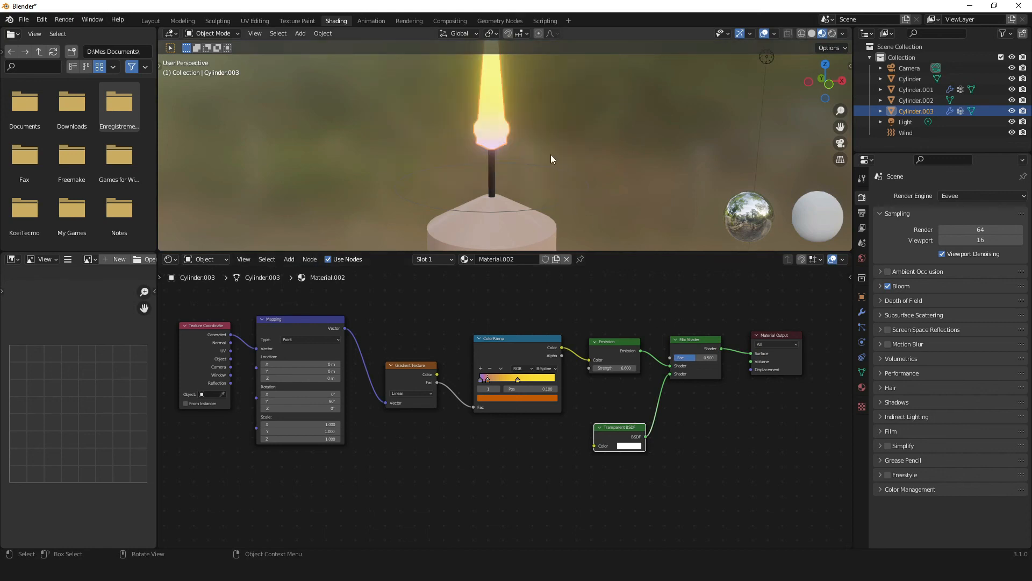
scroll(498, 146, up, 5)
scroll(476, 124, down, 2)
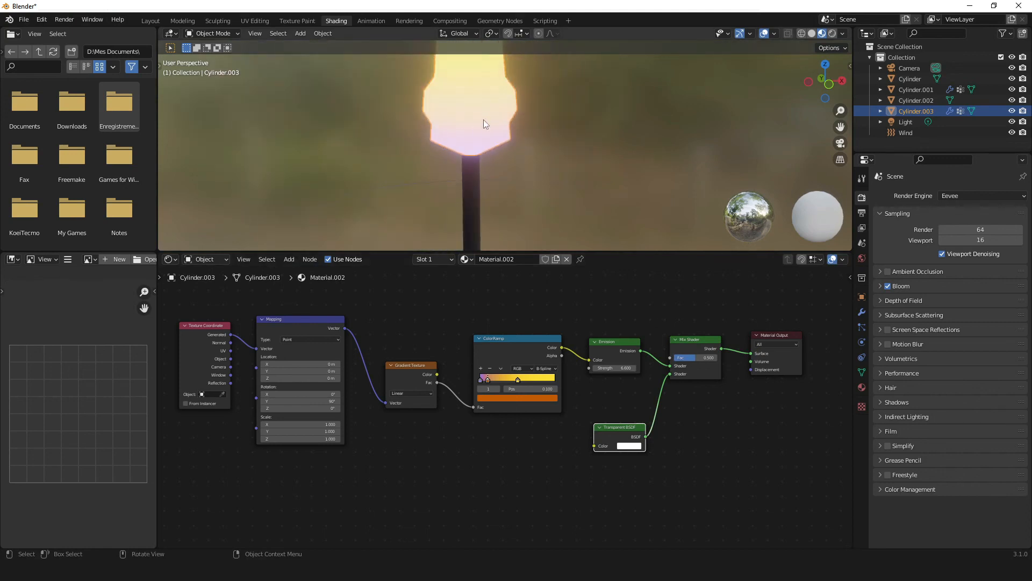
scroll(495, 146, down, 2)
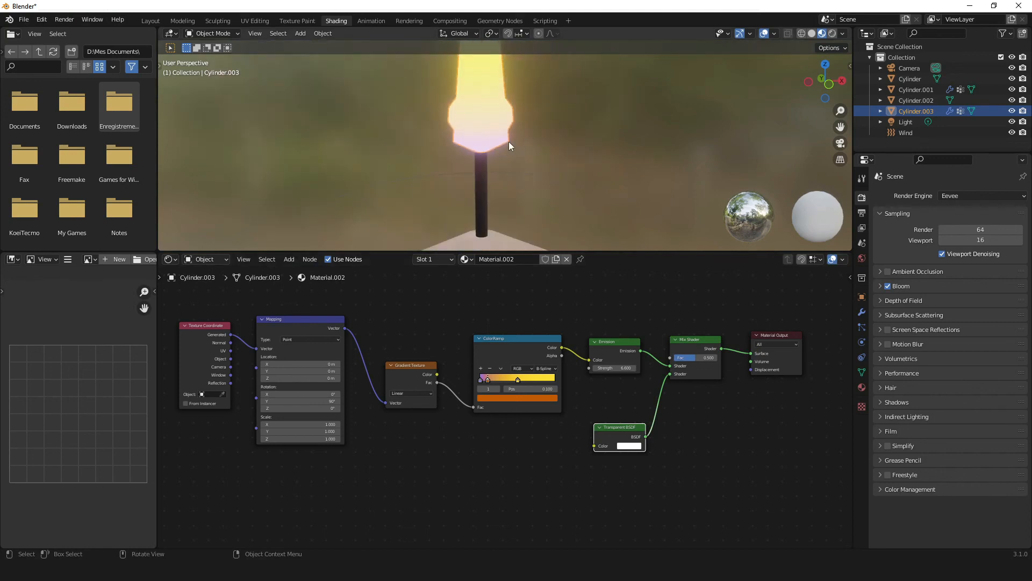
Set the flame material's blend mode to Alpha Blend and its shadow mode to Alpha Hashed.
click(860, 388)
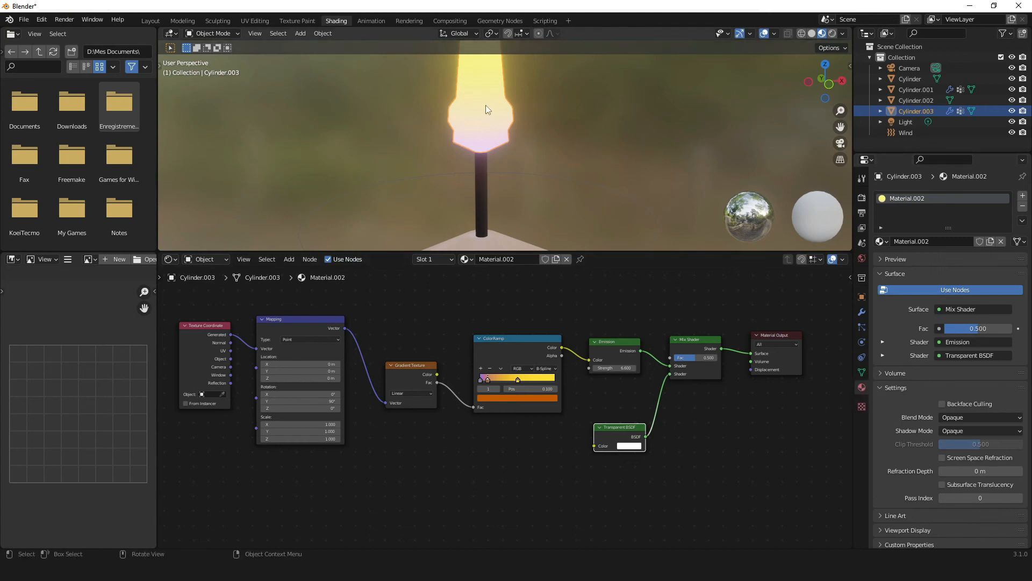
click(485, 245)
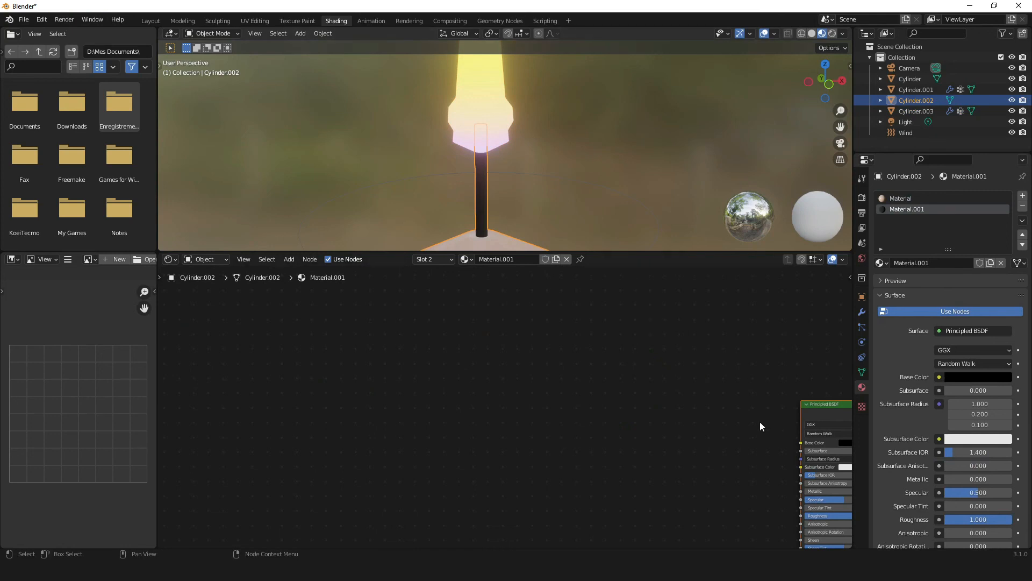
click(491, 106)
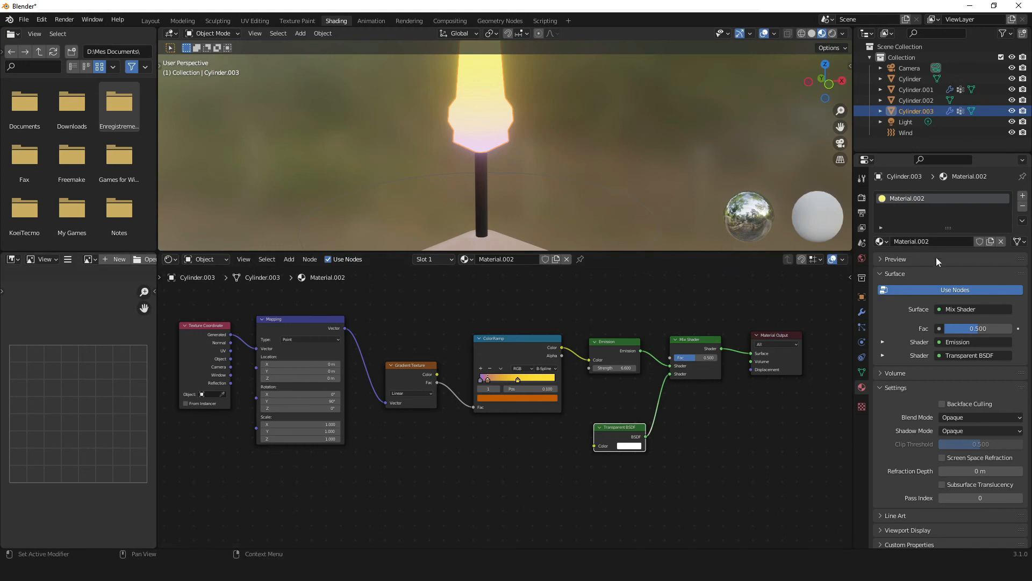
click(982, 415)
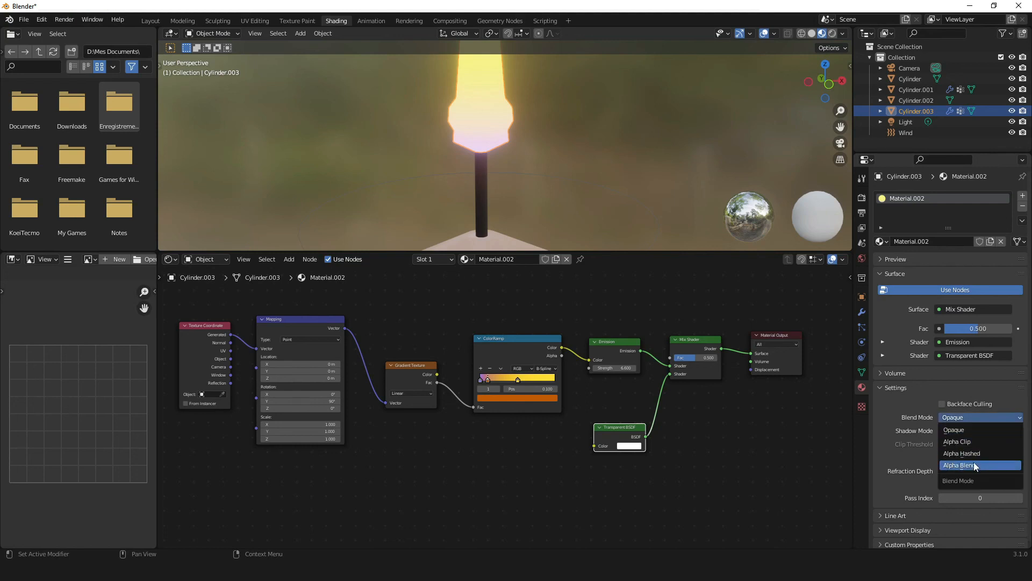
click(973, 465)
click(970, 431)
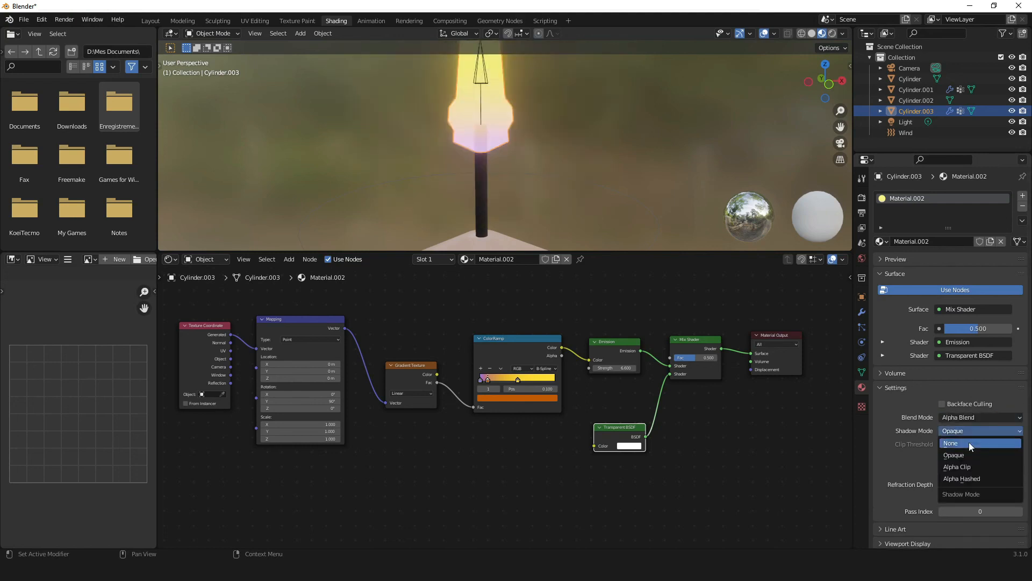
click(970, 479)
Inspect how the wick shows through the base of the translucent flame, up close and from a distance.
scroll(572, 138, up, 4)
scroll(441, 108, up, 4)
scroll(460, 110, down, 4)
click(459, 121)
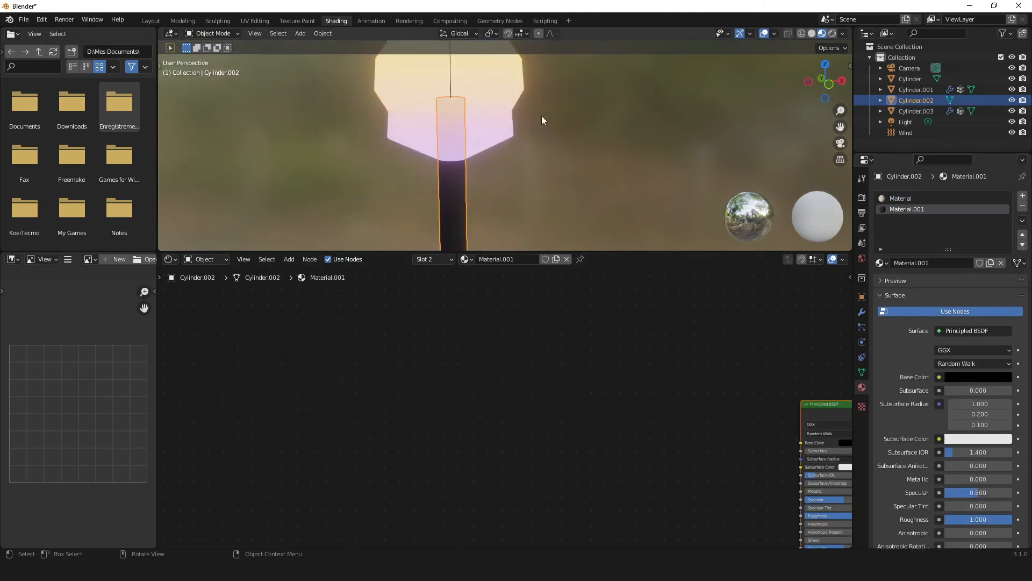
click(565, 137)
scroll(568, 138, down, 10)
scroll(561, 140, up, 3)
scroll(549, 132, down, 2)
scroll(563, 134, up, 2)
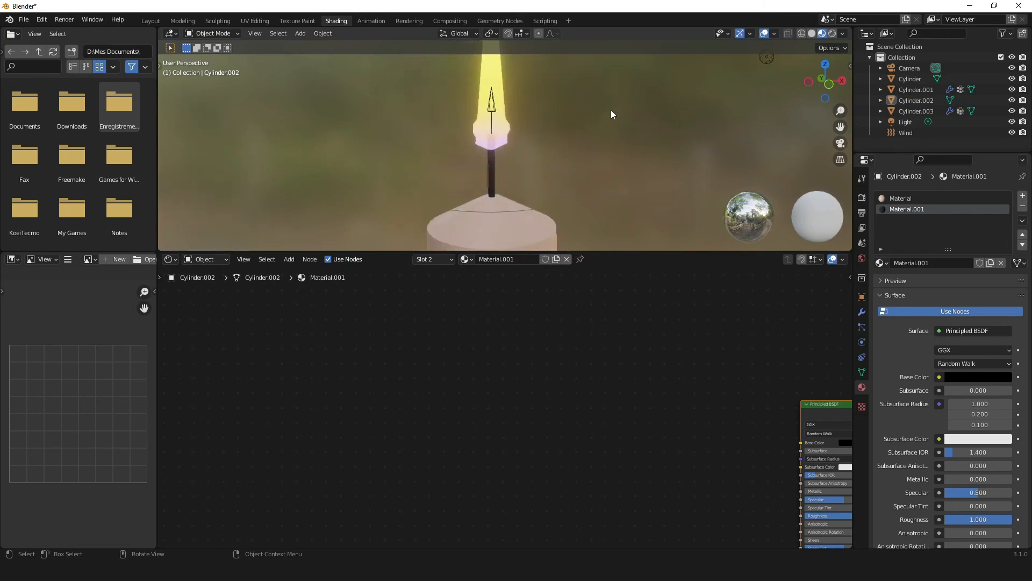
scroll(559, 108, down, 3)
Play the animation to check the translucent flame moving in the wind from several angles, and stop it.
key(space)
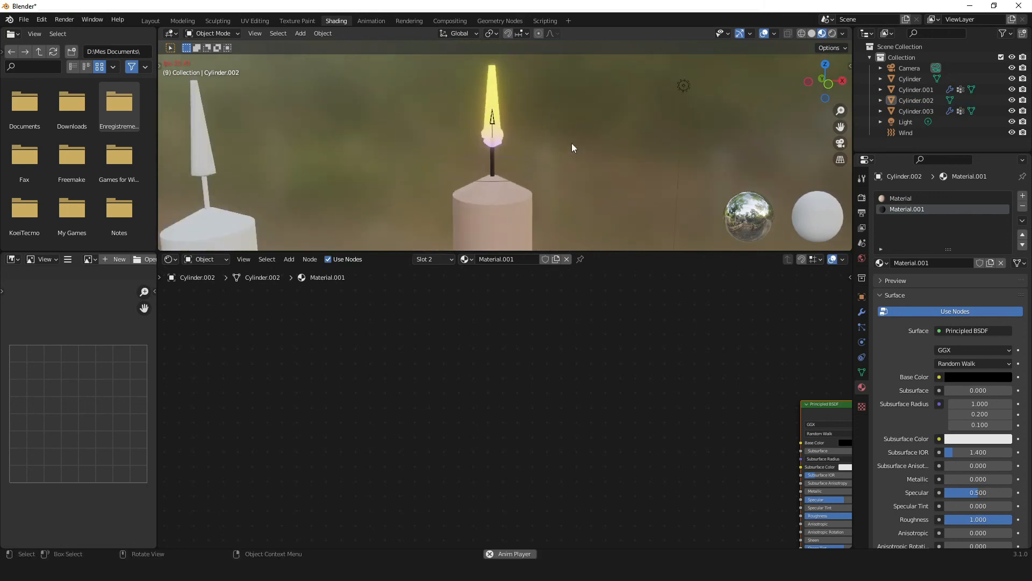
scroll(599, 141, up, 2)
scroll(580, 137, down, 2)
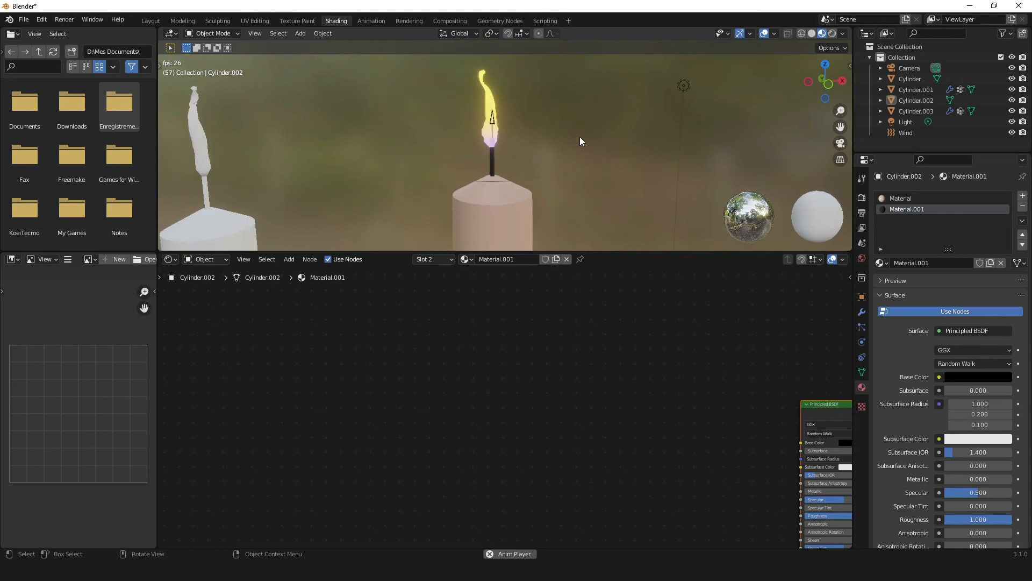
scroll(579, 137, up, 1)
middle_drag(513, 161, 617, 169)
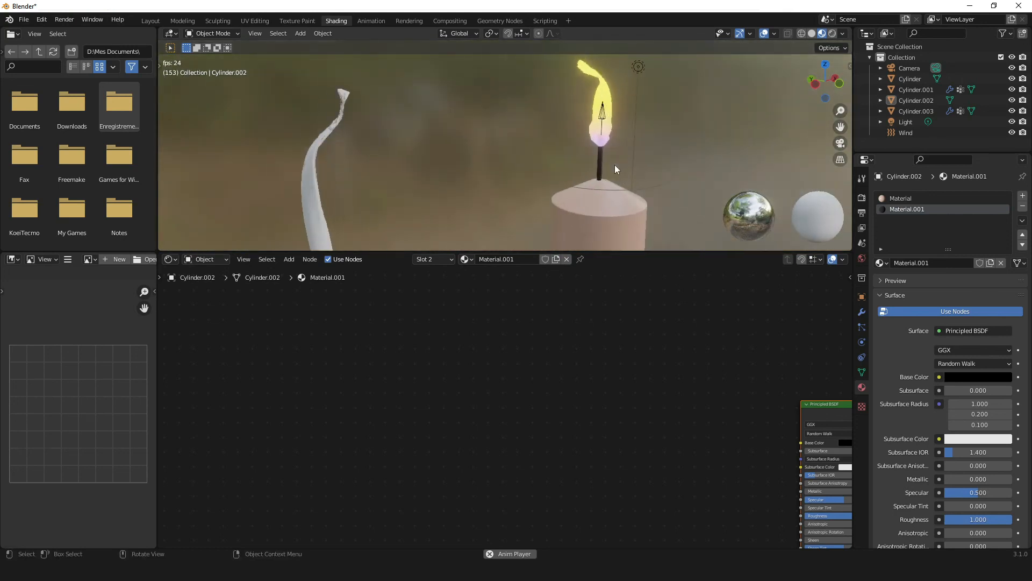
key(space)
scroll(616, 169, down, 4)
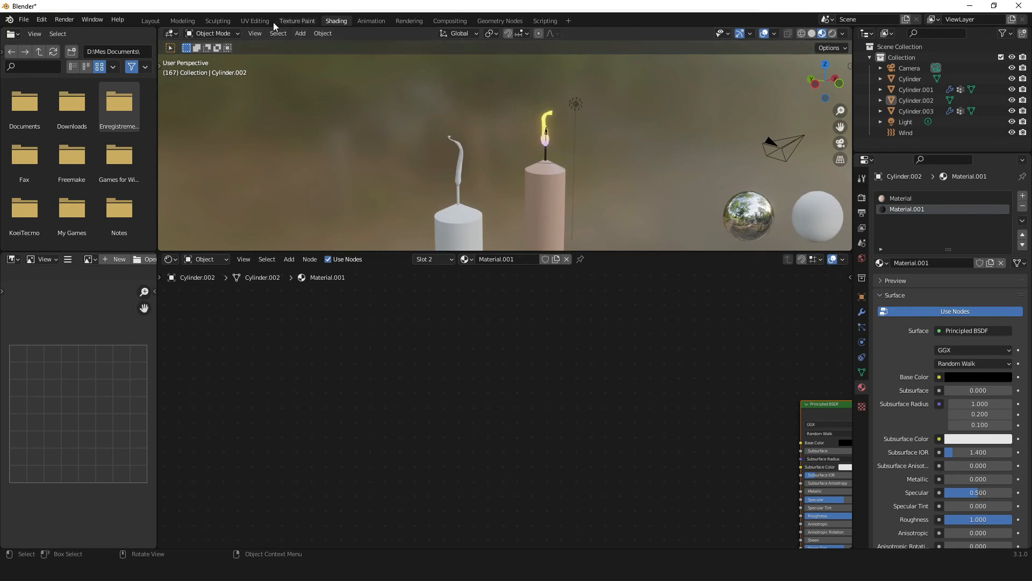
In the Layout workspace at the first frame, duplicate the coloured candle with its flame twice, placing the copies in a row along X.
click(155, 22)
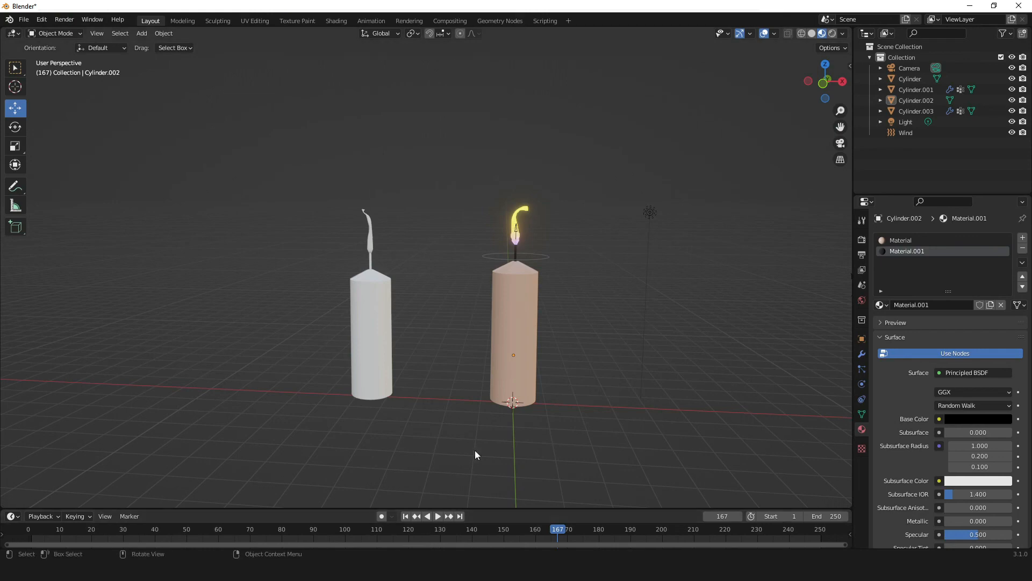
key(shift+Left)
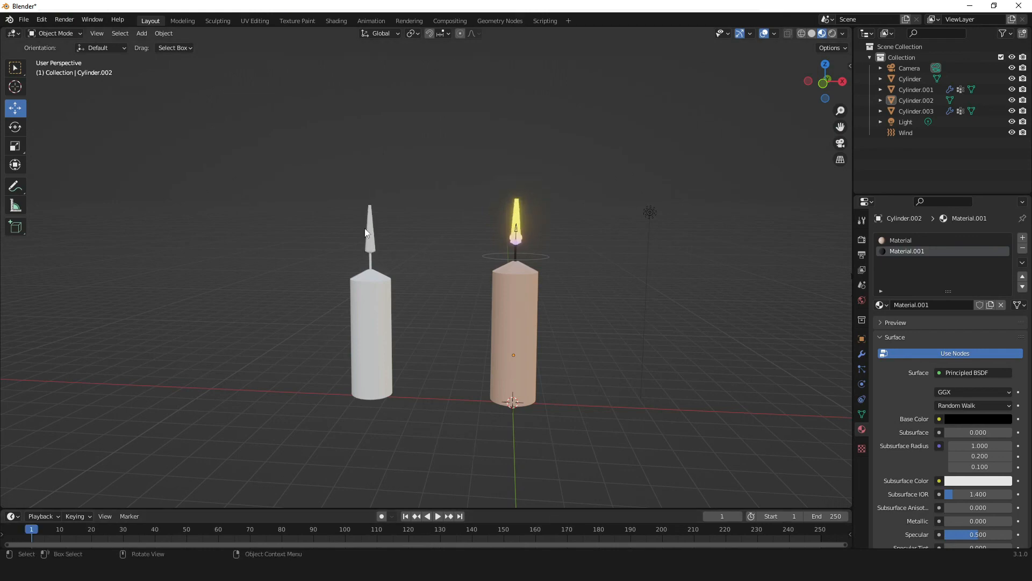
click(507, 293)
shift+click(526, 235)
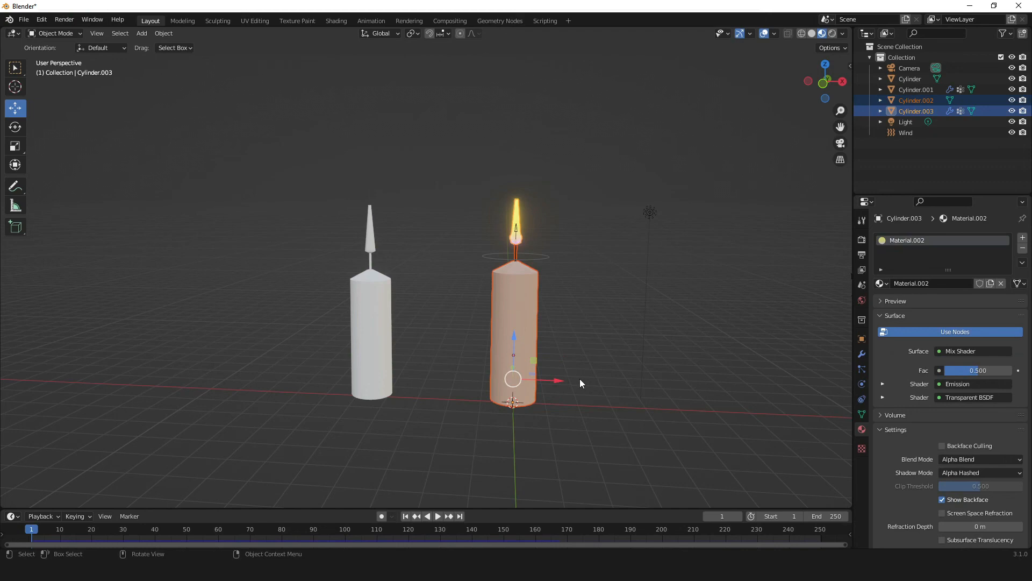
key(shift+d)
right_click(563, 392)
key(g)
click(730, 407)
scroll(730, 406, down, 2)
key(shift+d)
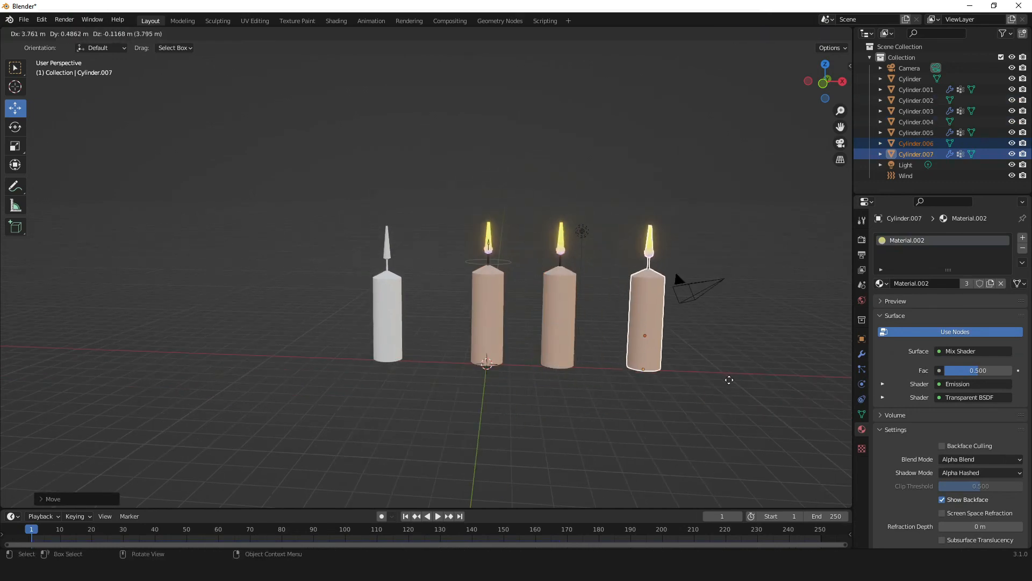
click(729, 379)
Add four more copies of the coloured candle with its flame, spread out as a second row behind the first.
middle_drag(686, 396, 396, 444)
key(shift+d)
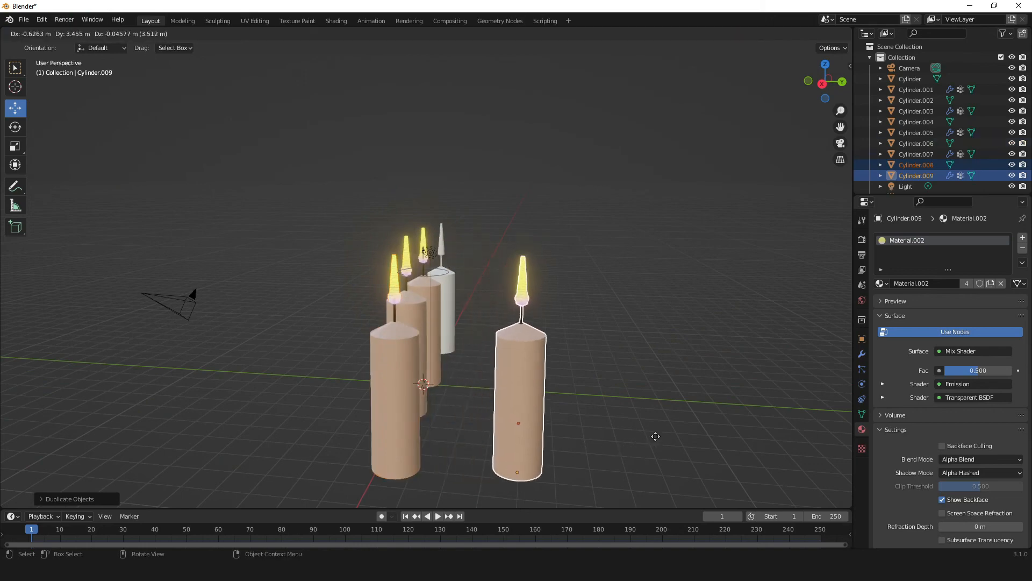
click(654, 425)
middle_drag(570, 428, 387, 425)
key(shift+d)
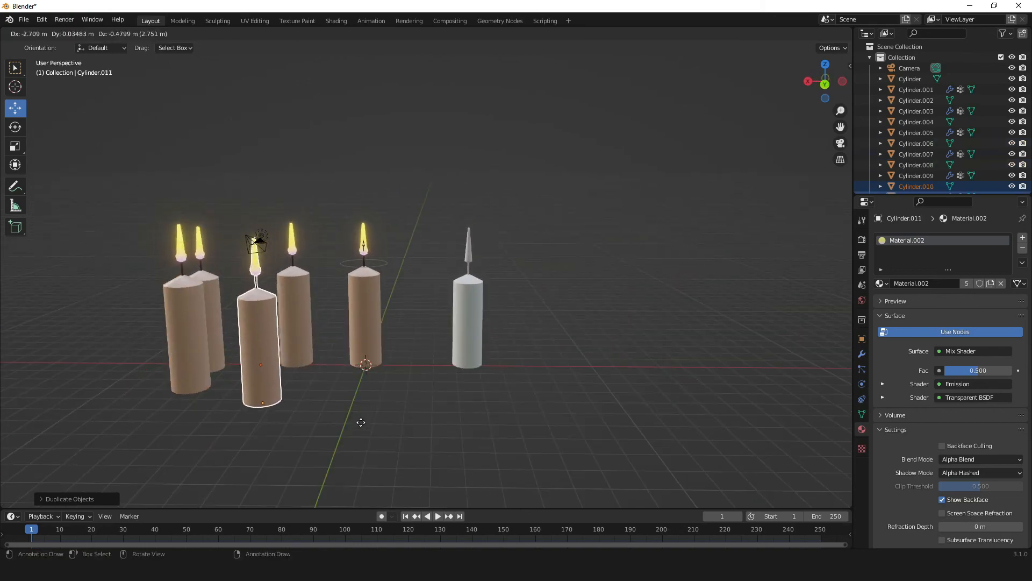
click(672, 411)
key(shift+d)
click(833, 407)
middle_drag(833, 407, 704, 395)
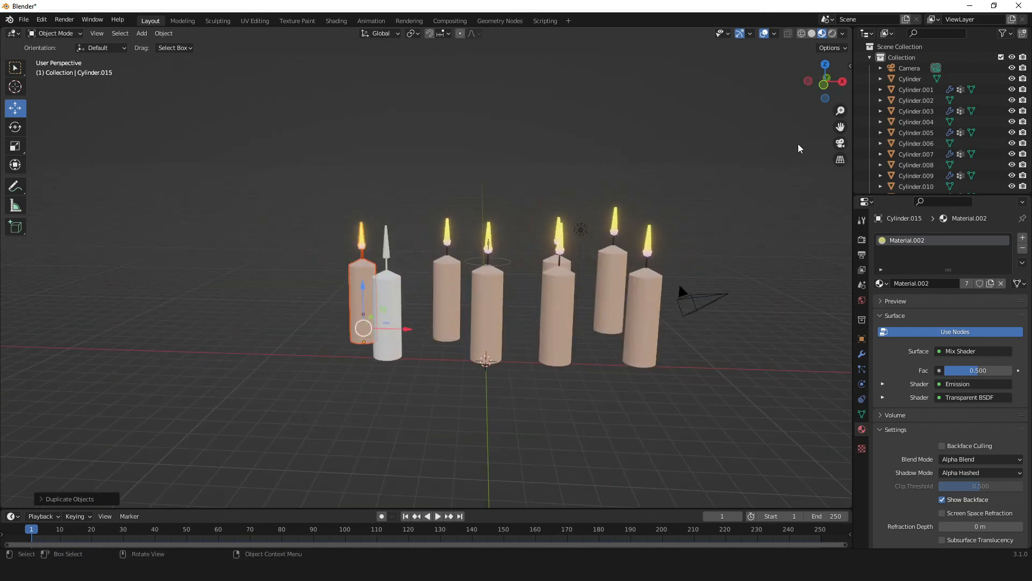
Play the animation in front view to compare the movement of all the flames, and pause it.
click(829, 86)
key(space)
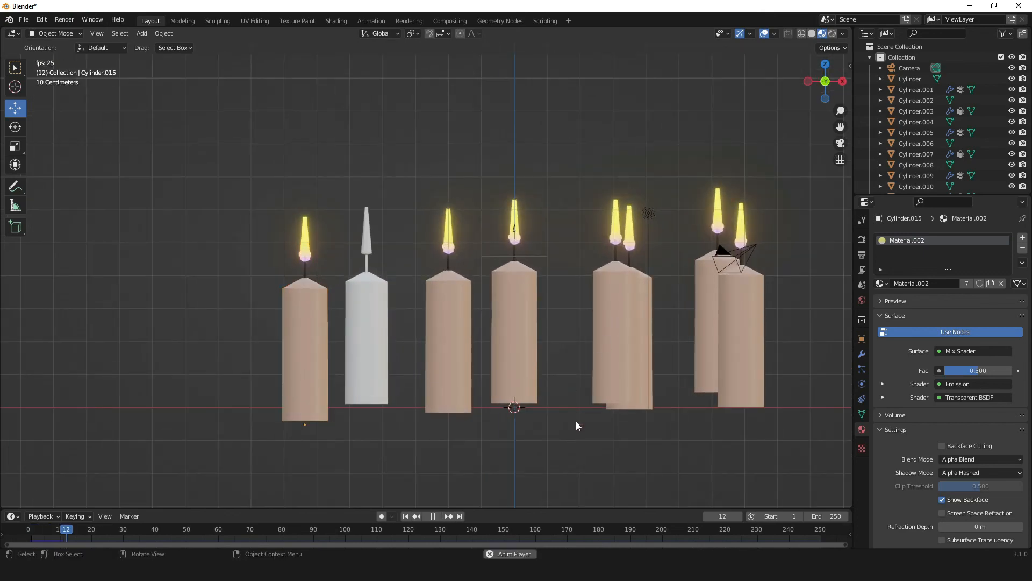
scroll(576, 421, down, 1)
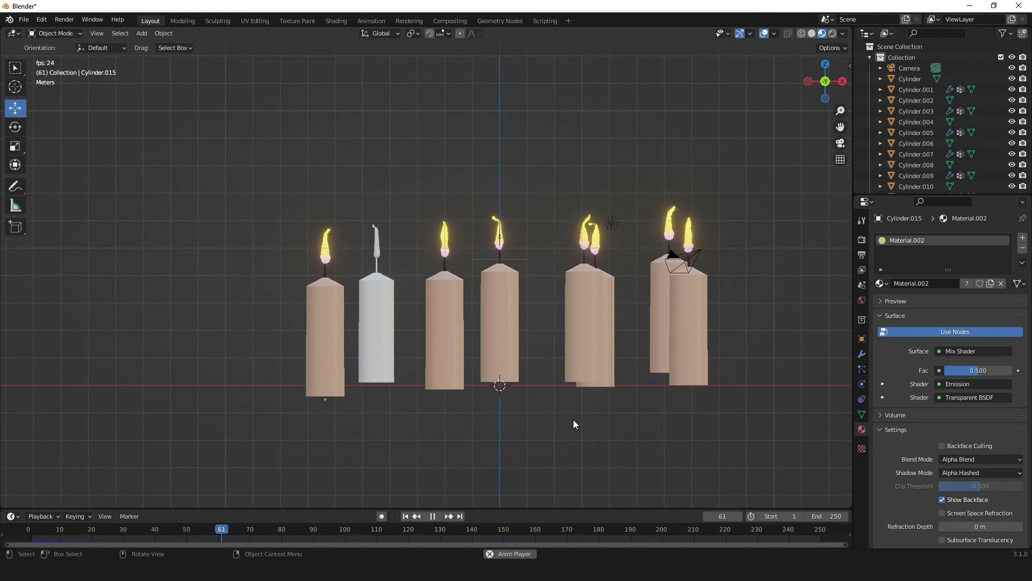
key(space)
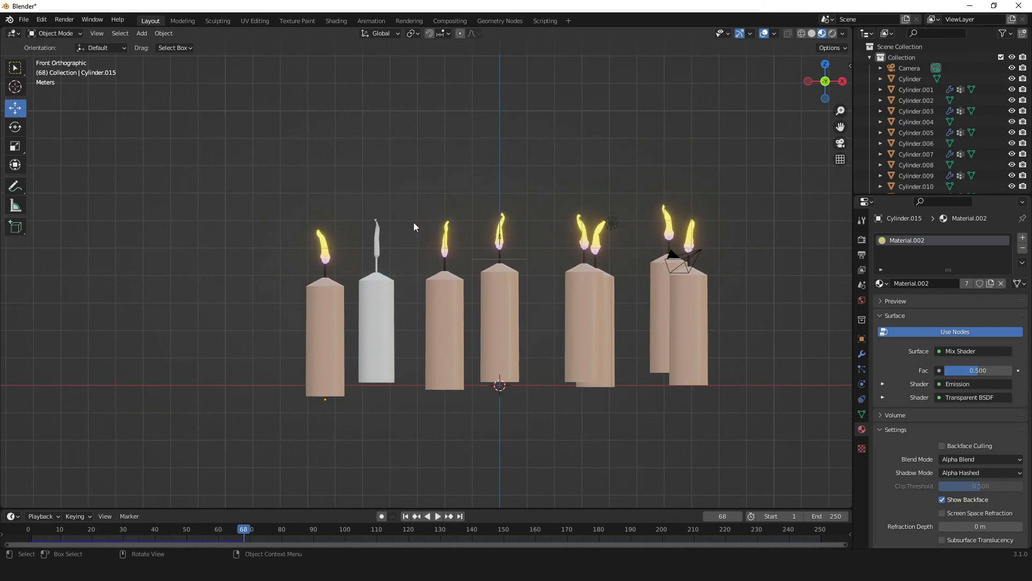
Sketch annotation strokes beside the central candles' flames to mark how each one bends.
click(8, 74)
click(14, 187)
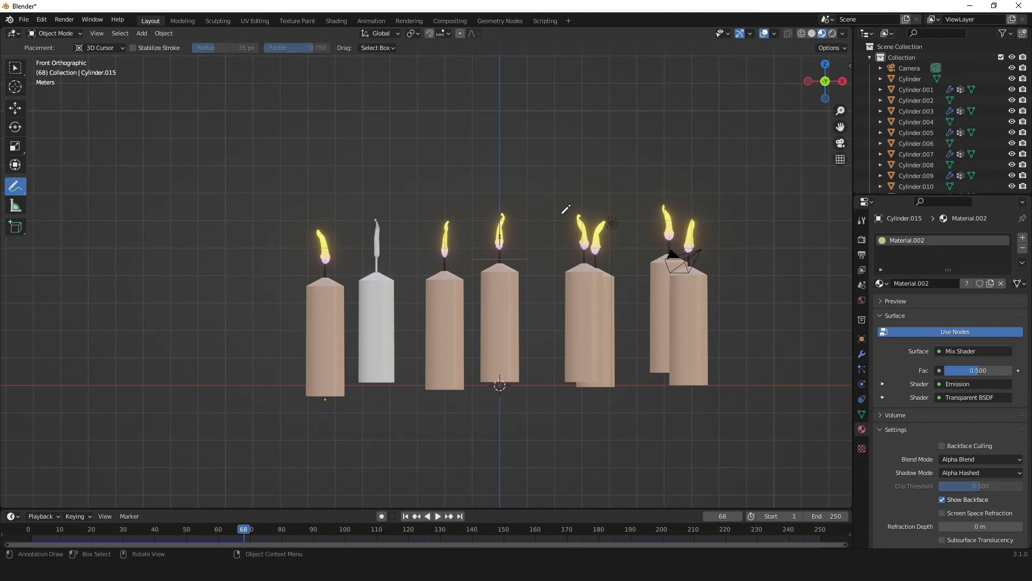
drag(554, 202, 534, 216)
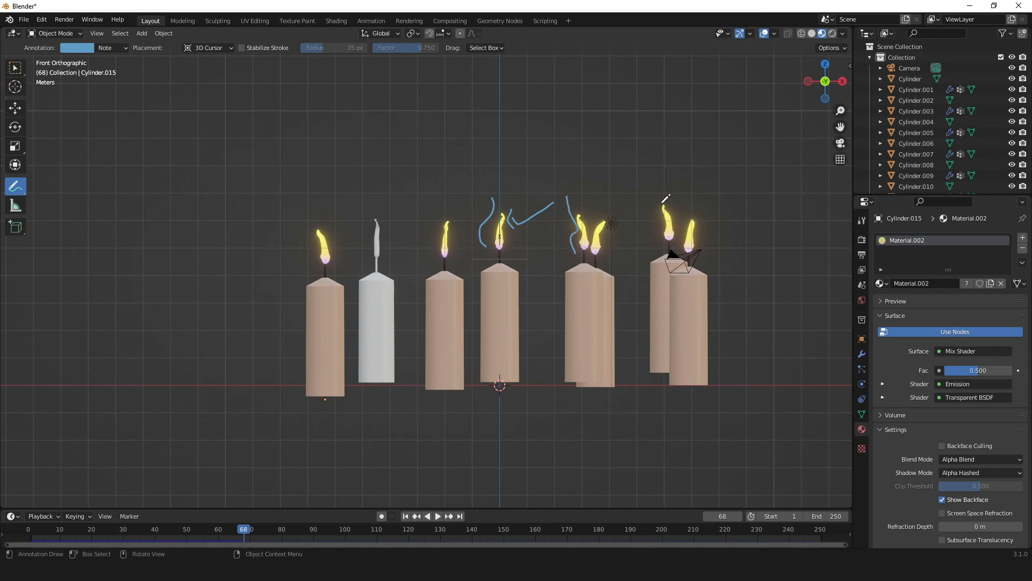
Play the animation and examine the wind-blown flames of the whole candle group from different angles and distances.
scroll(648, 209, down, 1)
middle_drag(564, 212, 577, 305)
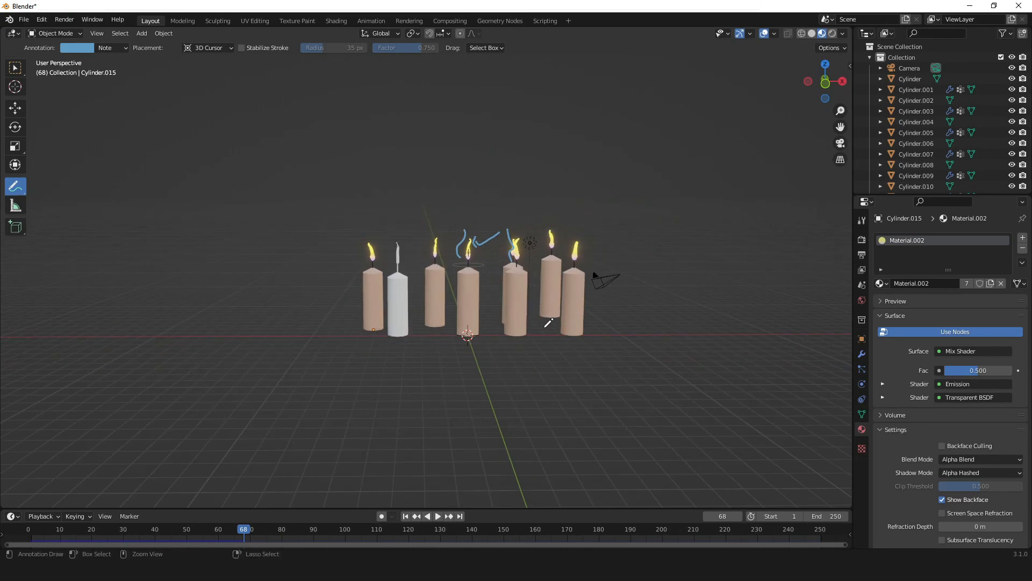
key(space)
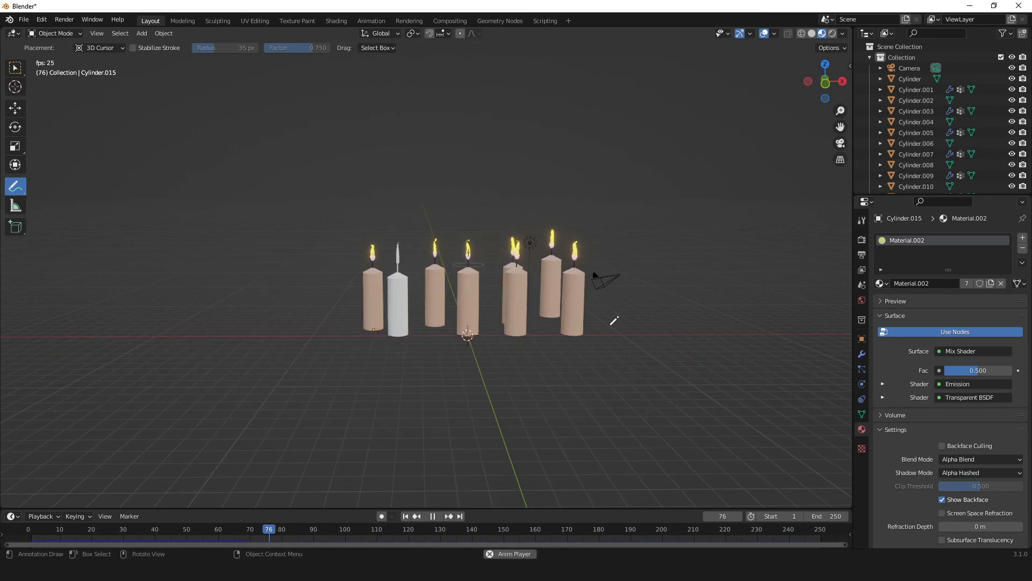
scroll(602, 280, up, 2)
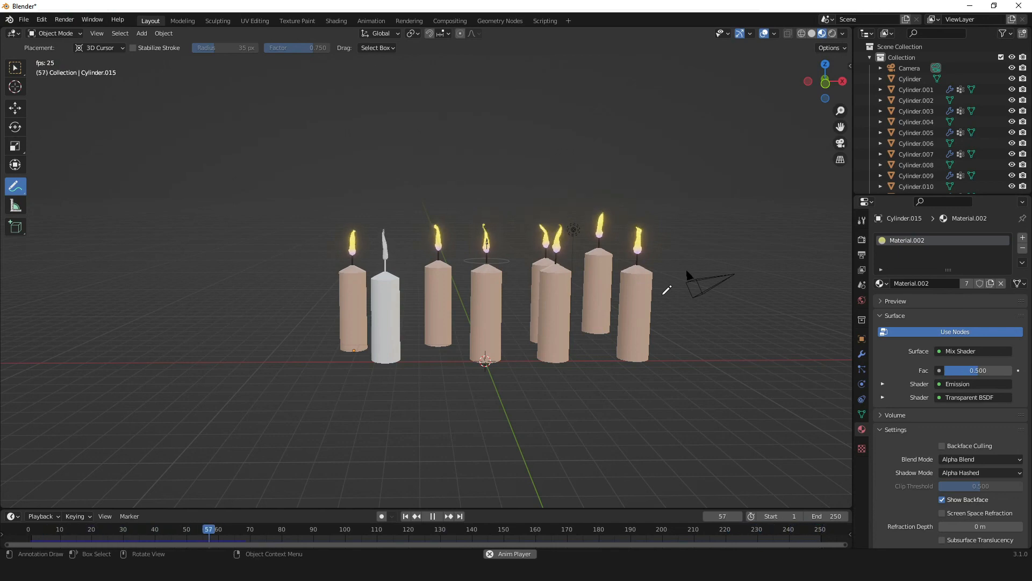
scroll(586, 245, down, 2)
middle_drag(300, 128, 269, 130)
scroll(473, 157, up, 3)
scroll(526, 155, down, 6)
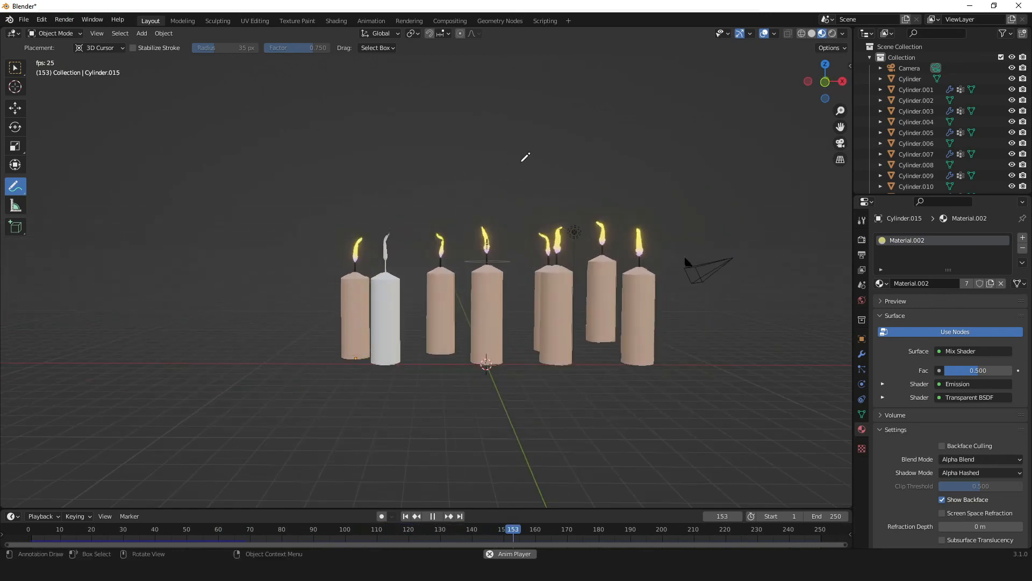
middle_drag(475, 215, 411, 204)
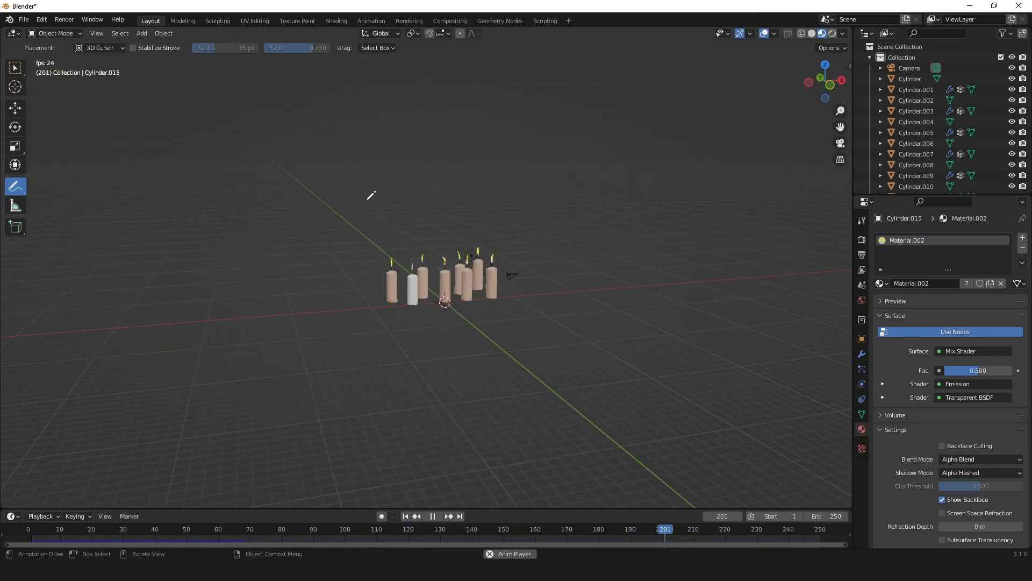
middle_drag(577, 315, 422, 323)
scroll(426, 328, up, 3)
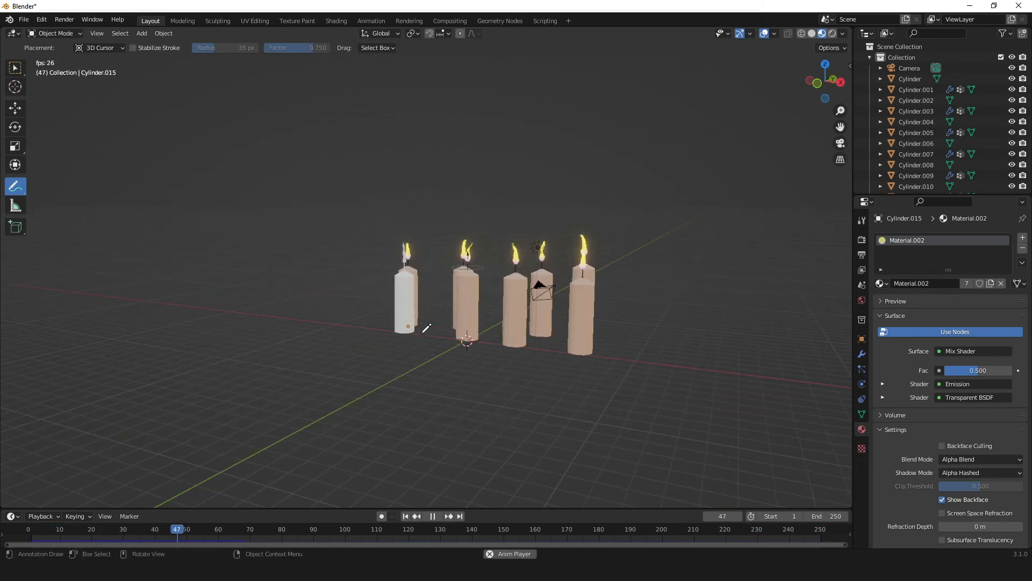
middle_drag(621, 383, 667, 395)
scroll(597, 391, up, 2)
mouse_move(543, 396)
middle_down()
mouse_move(583, 397)
mouse_move(511, 392)
mouse_move(554, 403)
mouse_move(574, 396)
mouse_move(522, 395)
mouse_move(559, 398)
middle_up()
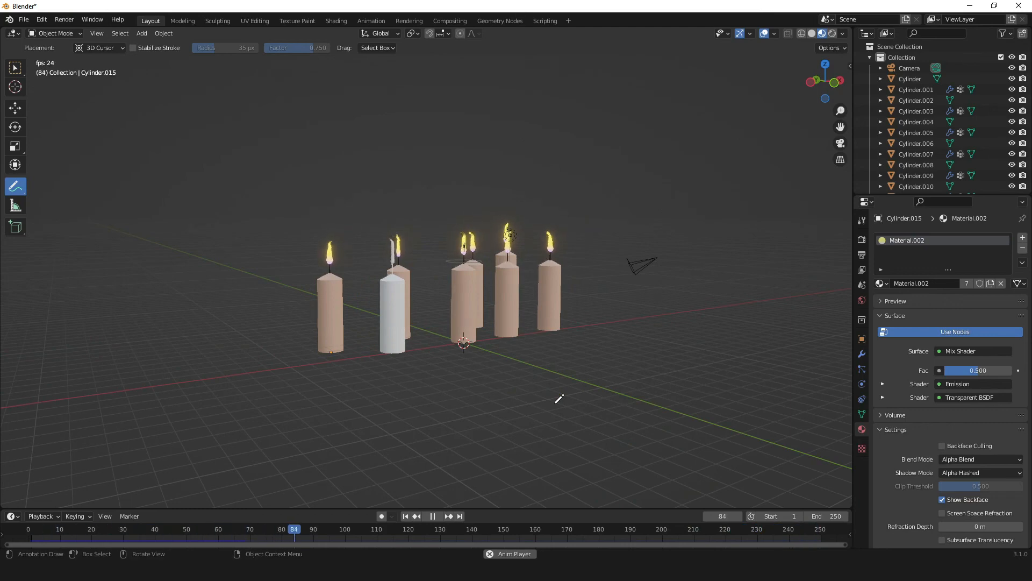
middle_drag(473, 382, 360, 365)
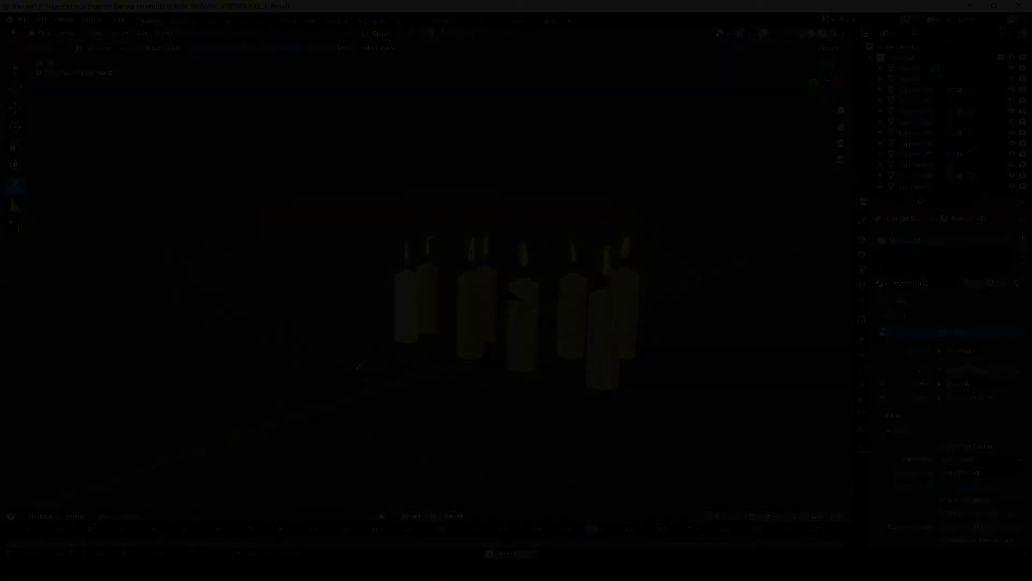